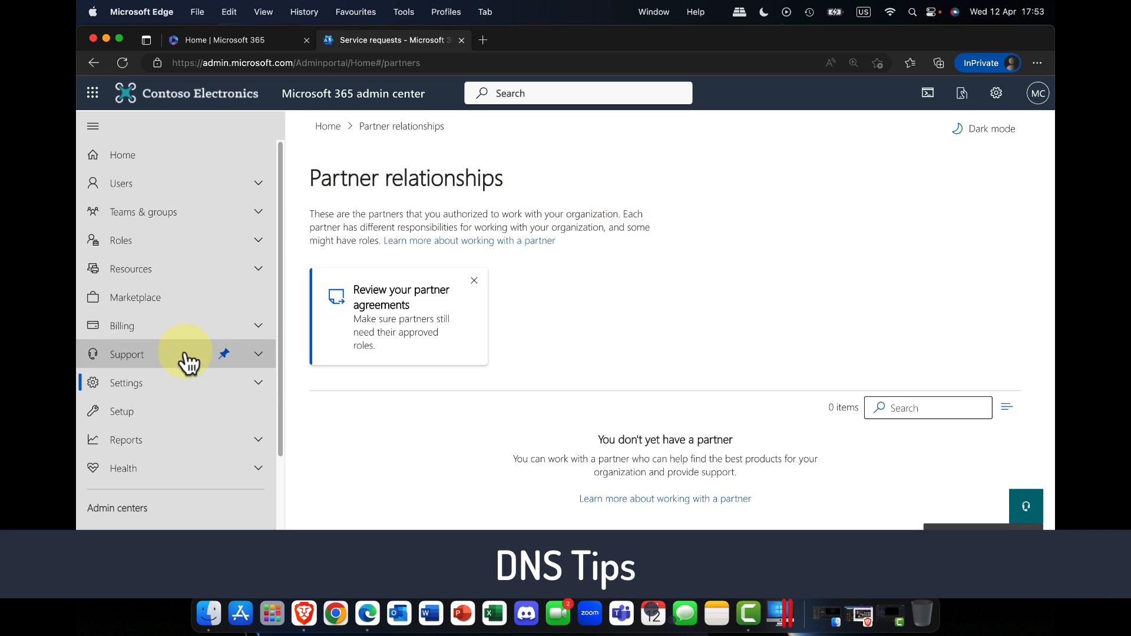
Step: Open the Bobsboats.com domain from the organization's domain settings and start its setup
{"action": "left_click", "coordinate": [187, 386]}
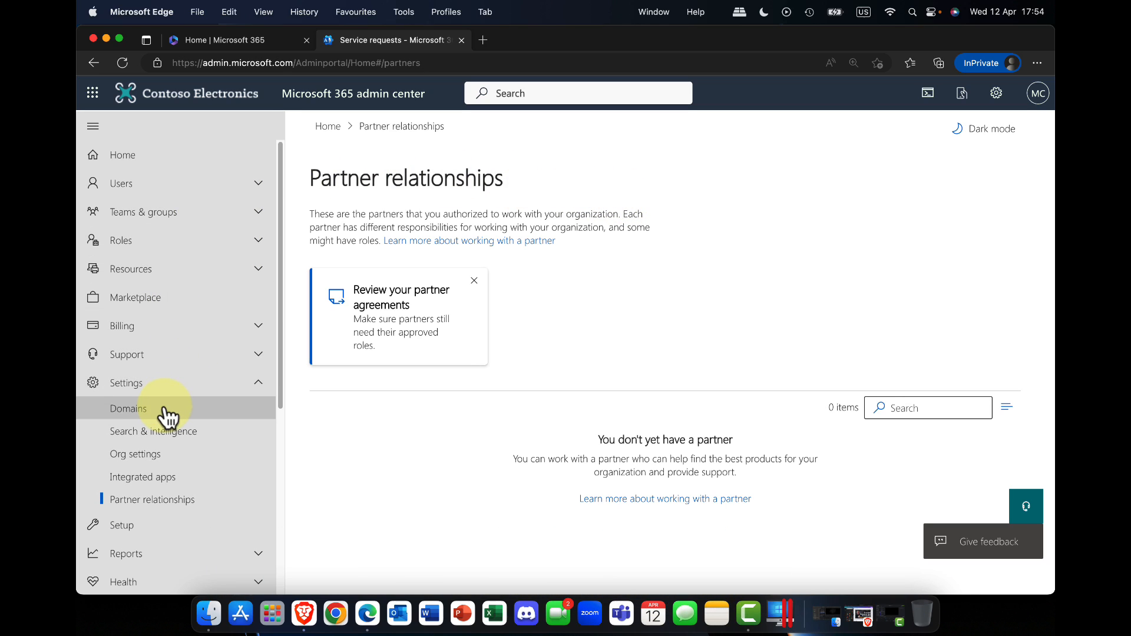
{"action": "left_click", "coordinate": [127, 409]}
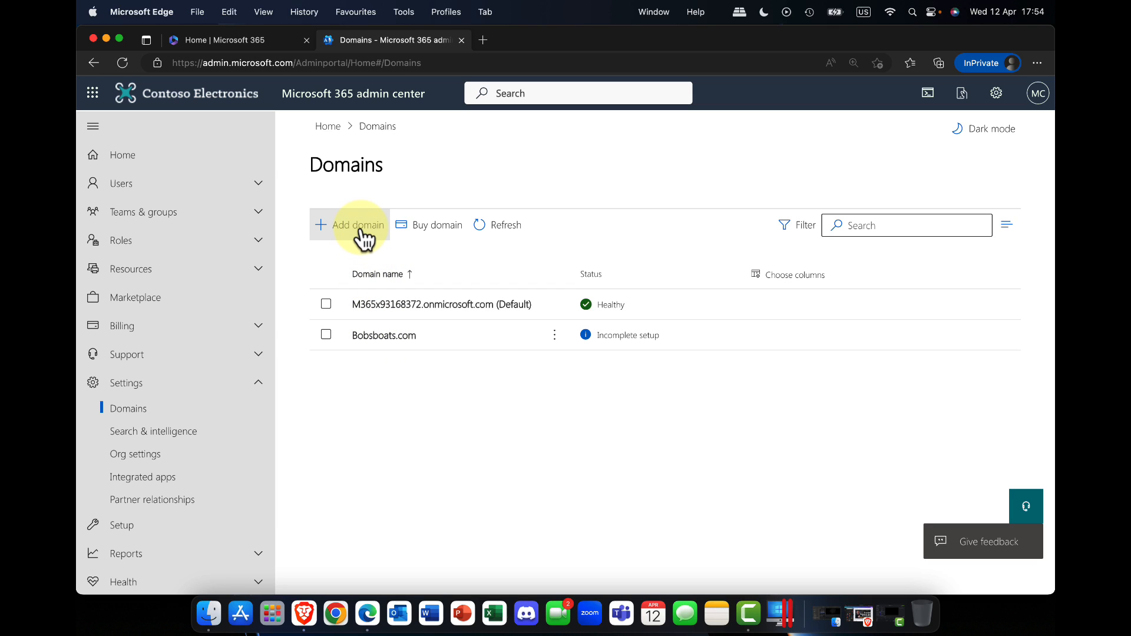
{"action": "left_click", "coordinate": [377, 336]}
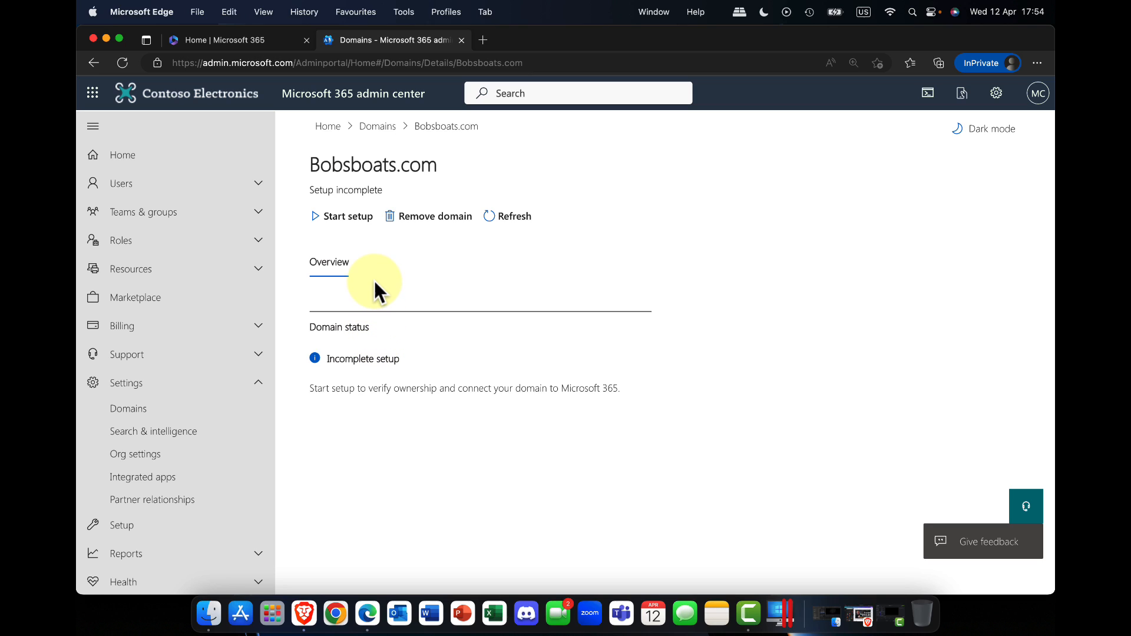
{"action": "left_click", "coordinate": [347, 219]}
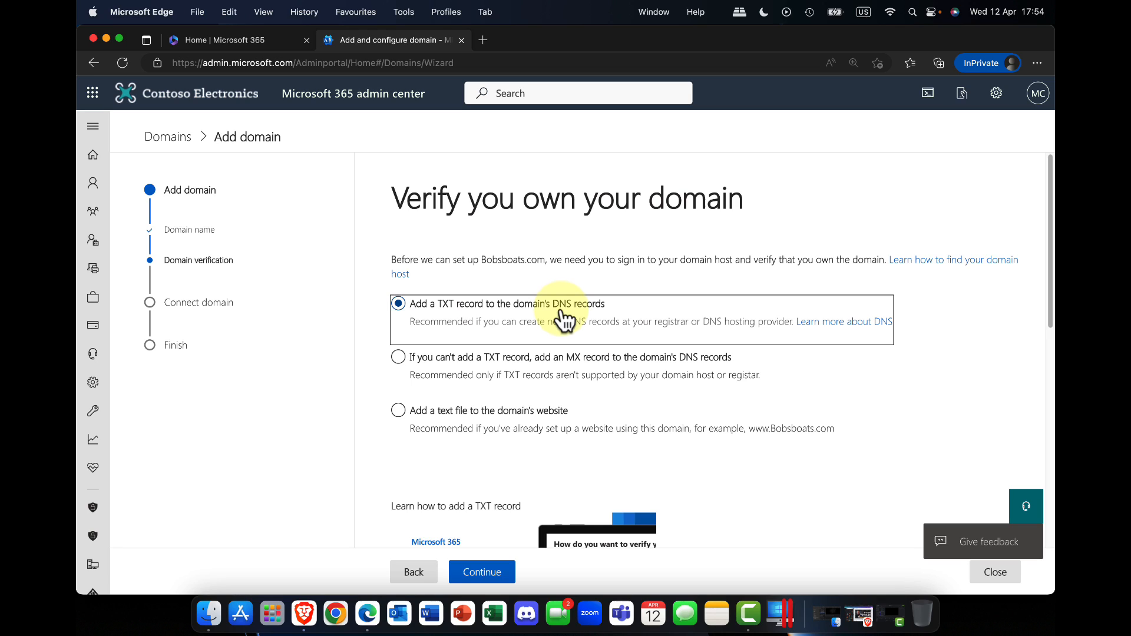
Step: Proceed with verifying ownership of Bobsboats.com by adding a TXT record to the domain's DNS records
{"action": "left_click", "coordinate": [527, 420]}
{"action": "scroll", "coordinate": [571, 321], "scroll_direction": "down", "scroll_amount": 10}
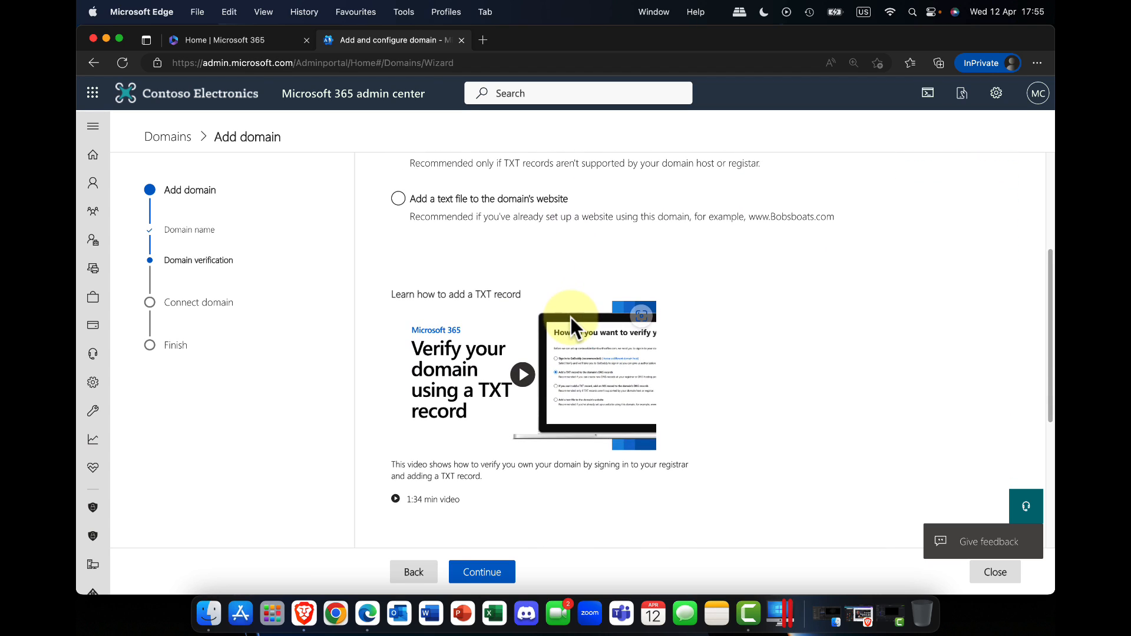
{"action": "left_click", "coordinate": [487, 569]}
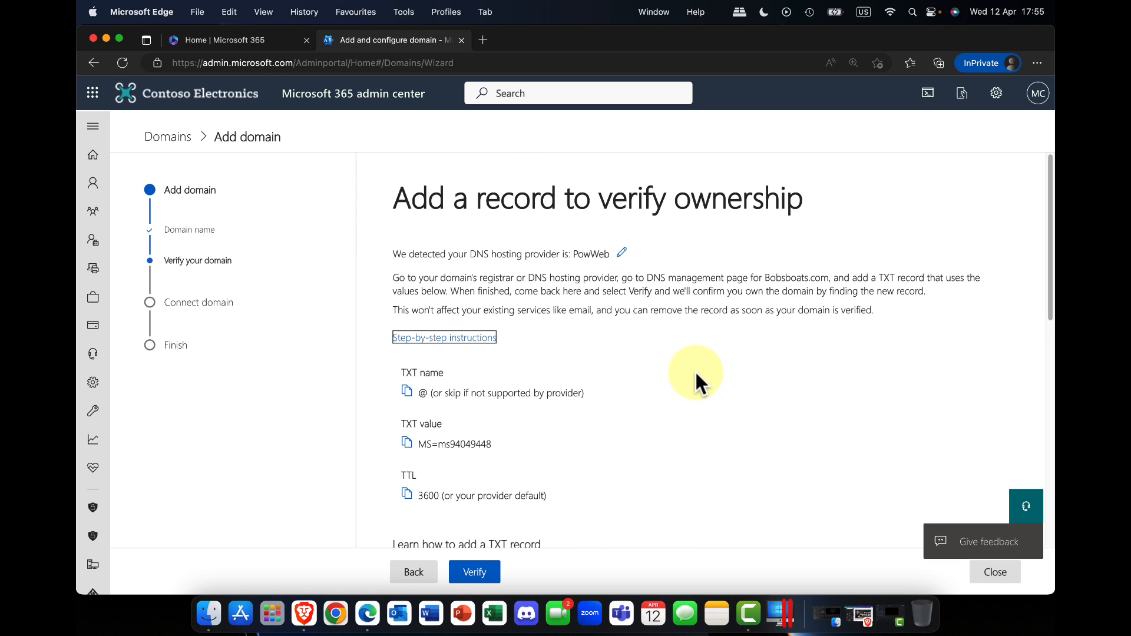
Step: Examine the TXT name, value and TTL required to verify Bobsboats.com, and go back from the record page
{"action": "scroll", "coordinate": [454, 469], "scroll_direction": "down", "scroll_amount": 1}
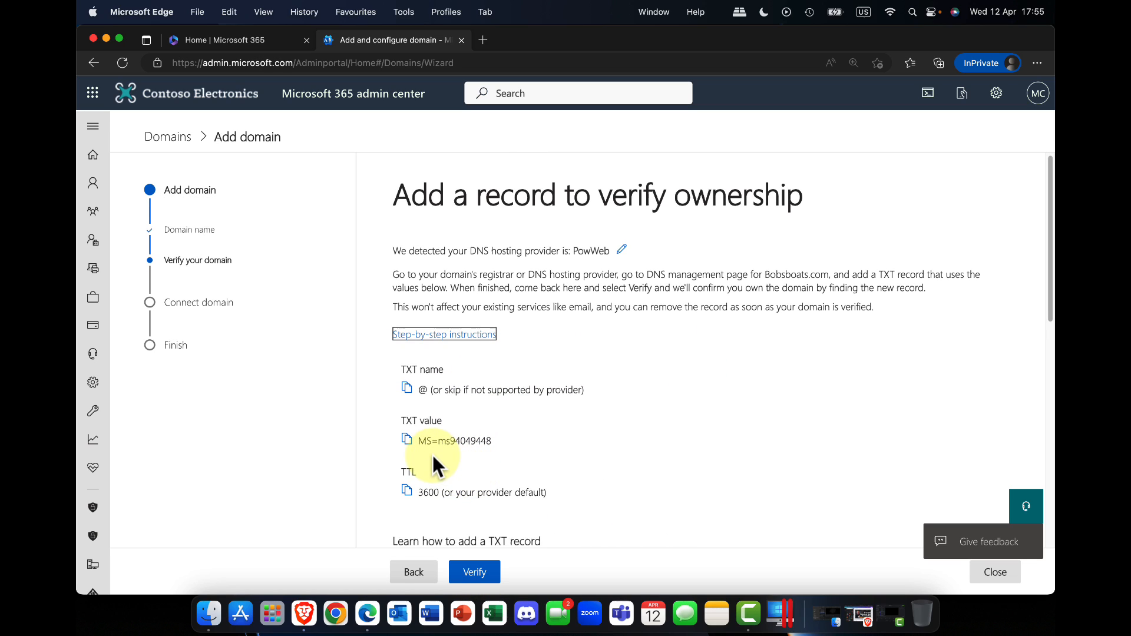
{"action": "left_click_drag", "start_coordinate": [419, 442], "coordinate": [497, 441]}
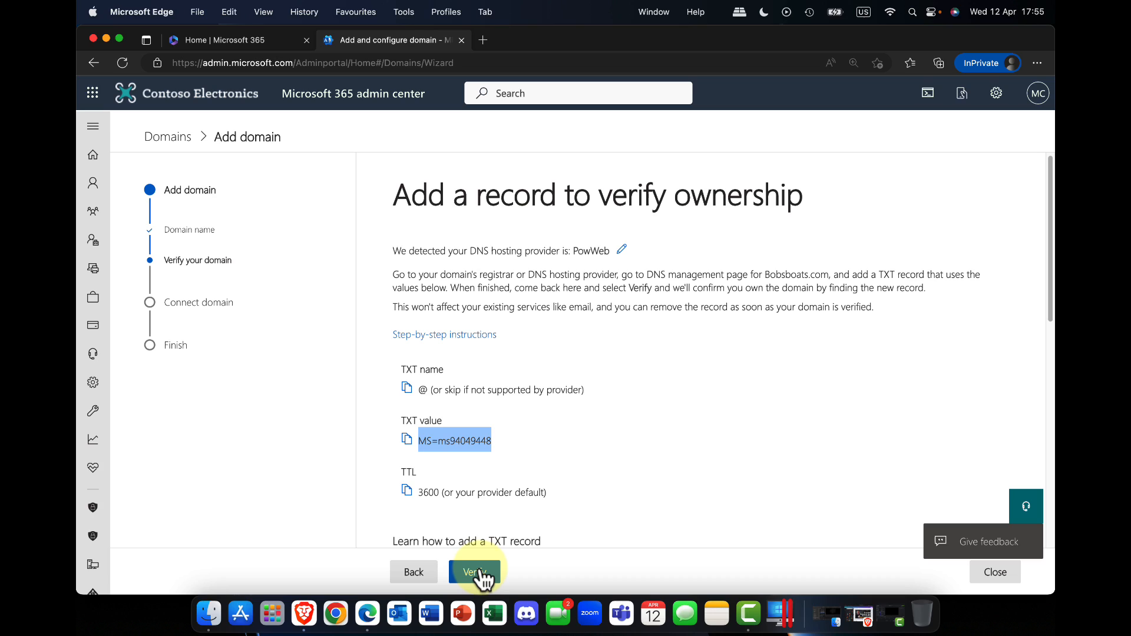
{"action": "left_click", "coordinate": [537, 484]}
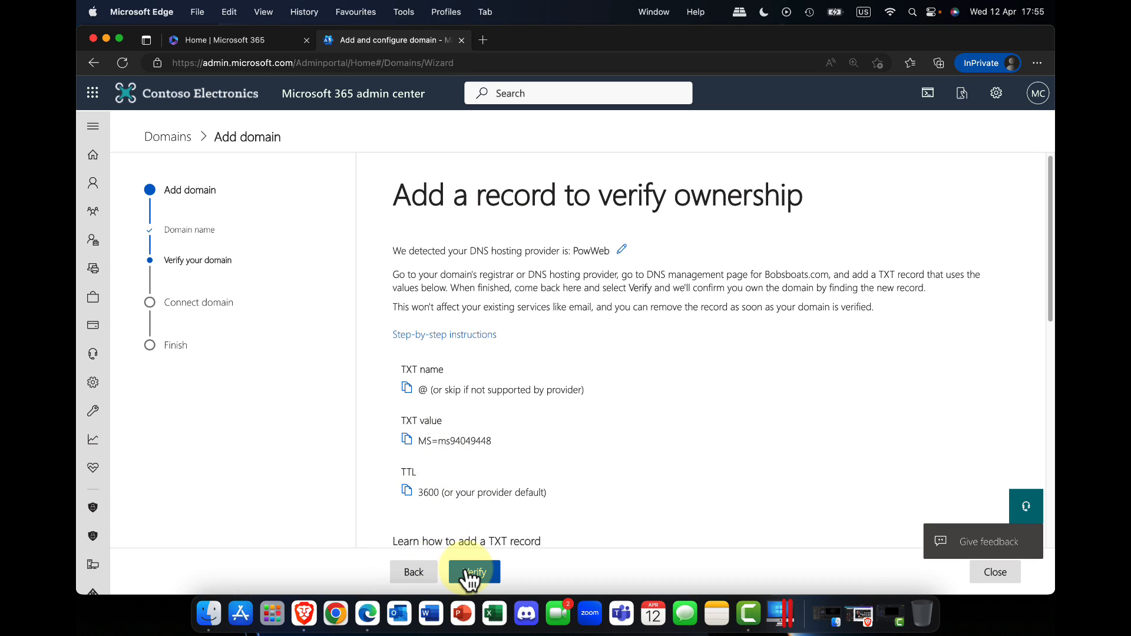
{"action": "left_click", "coordinate": [429, 574]}
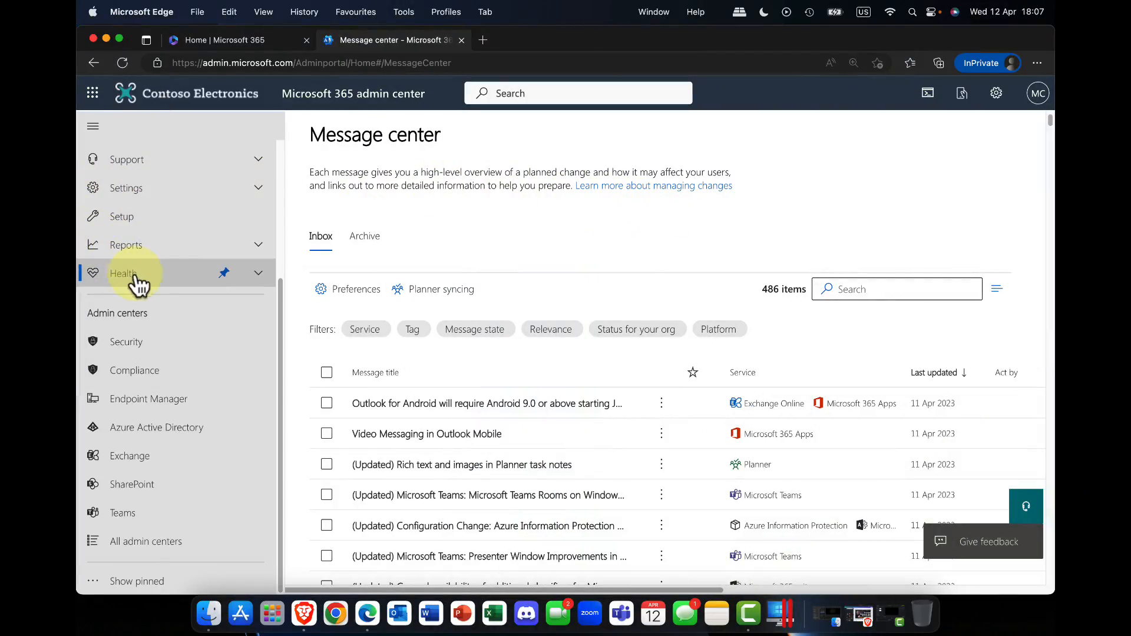
Step: Open the network connectivity health page and examine its performance map, network assessment, points breakdown and assessment history
{"action": "left_click", "coordinate": [257, 276]}
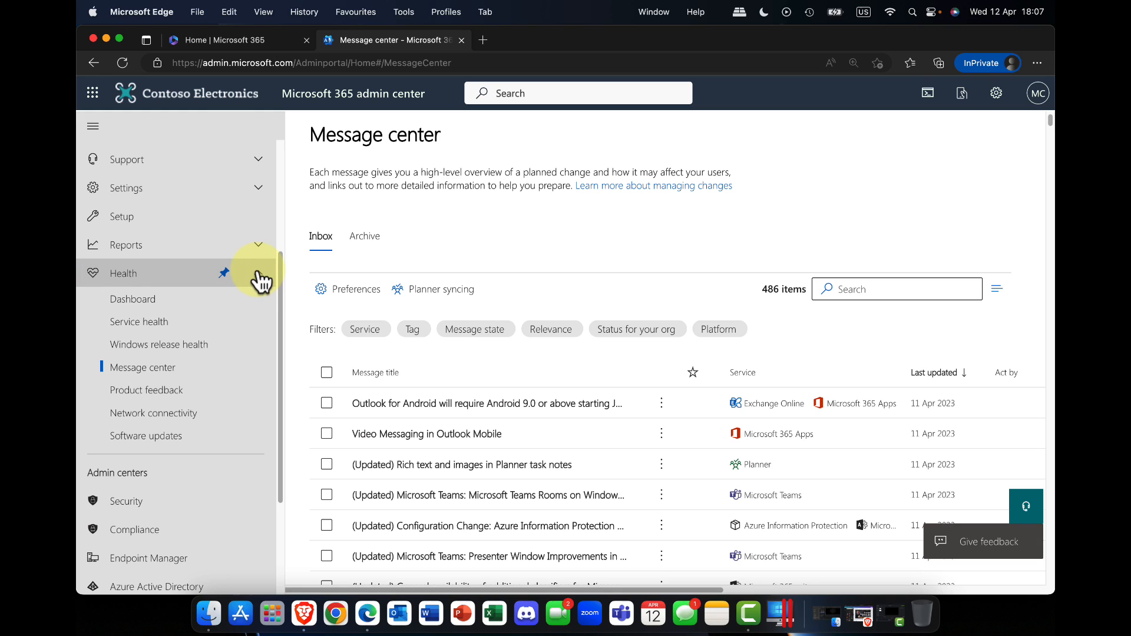
{"action": "left_click", "coordinate": [177, 417]}
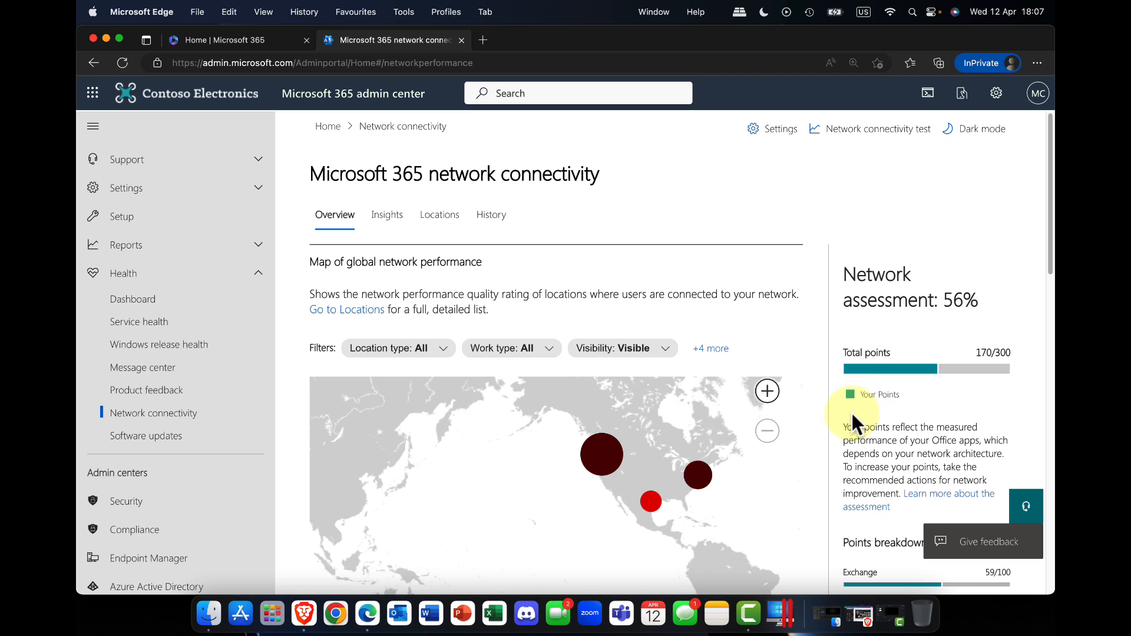
{"action": "scroll", "coordinate": [852, 415], "scroll_direction": "down", "scroll_amount": 3}
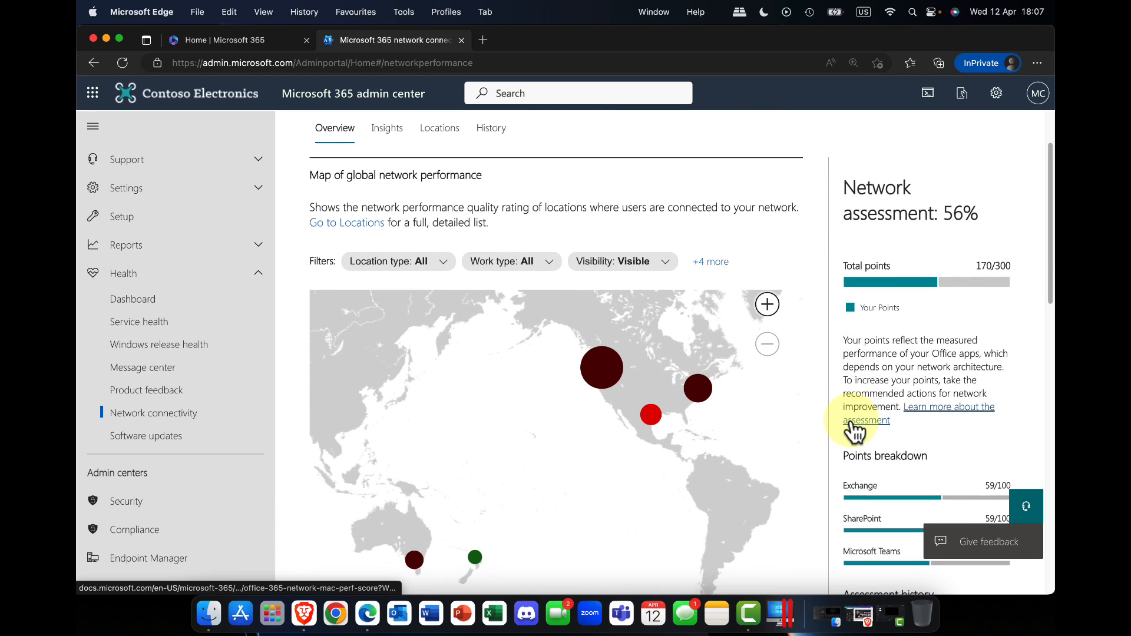
{"action": "scroll", "coordinate": [852, 423], "scroll_direction": "down", "scroll_amount": 3}
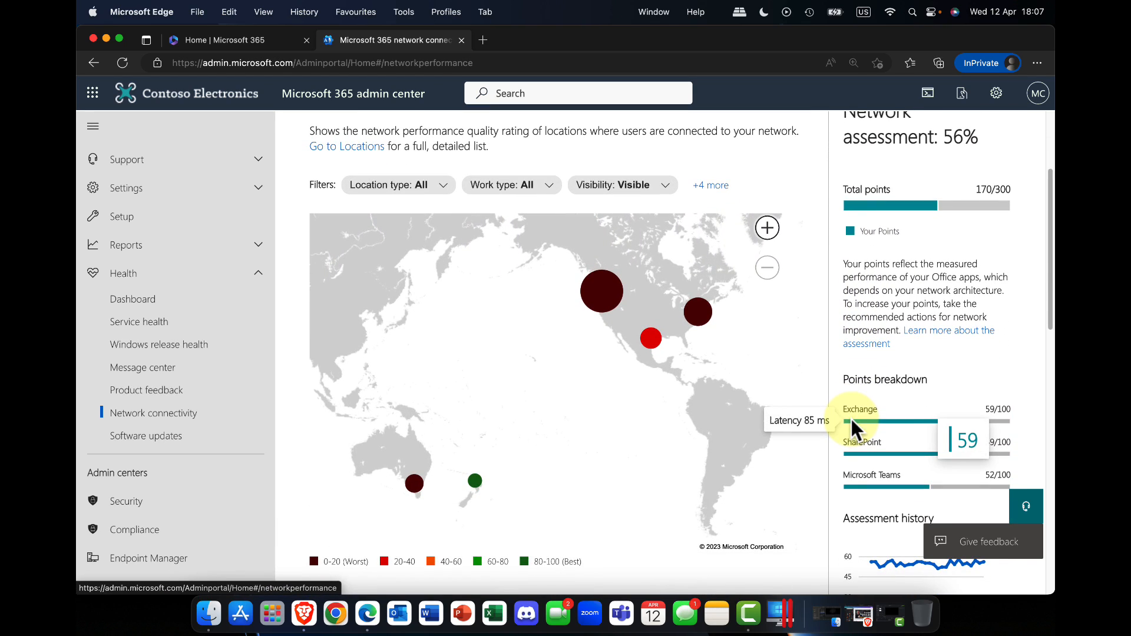
{"action": "scroll", "coordinate": [850, 416], "scroll_direction": "up", "scroll_amount": 3}
{"action": "scroll", "coordinate": [850, 416], "scroll_direction": "down", "scroll_amount": 8}
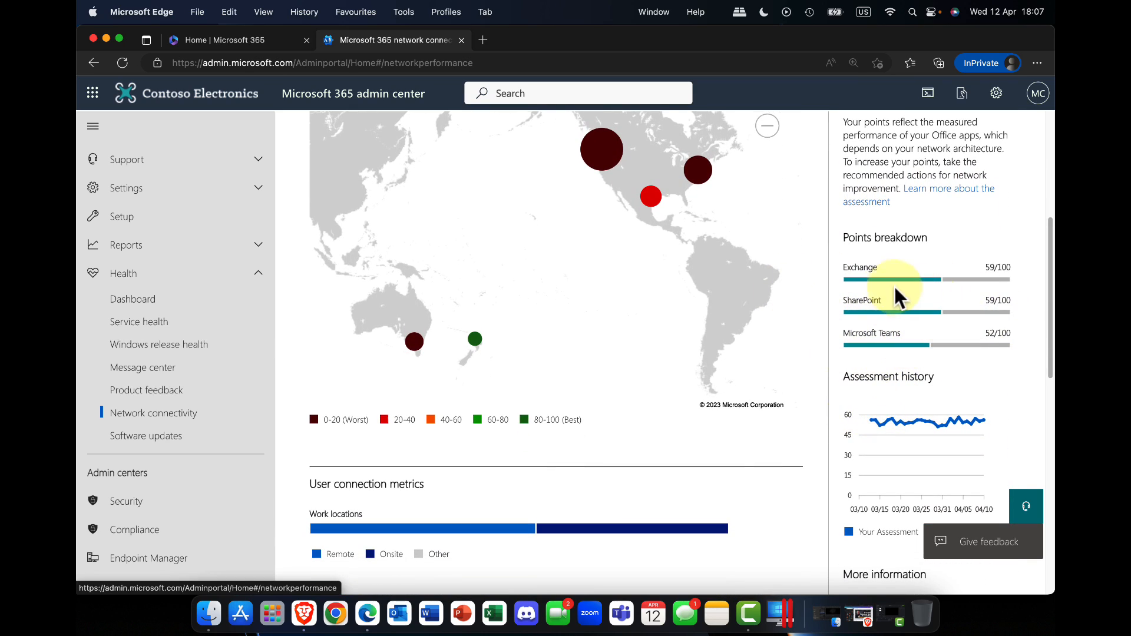
{"action": "mouse_move", "coordinate": [932, 351]}
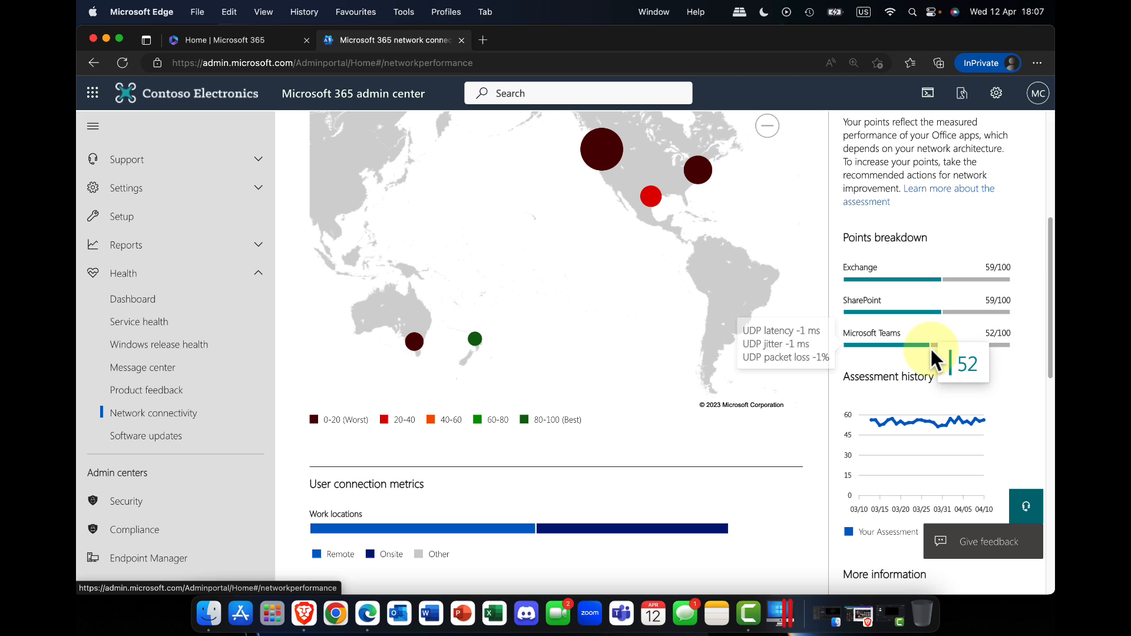
{"action": "scroll", "coordinate": [930, 348], "scroll_direction": "down", "scroll_amount": 5}
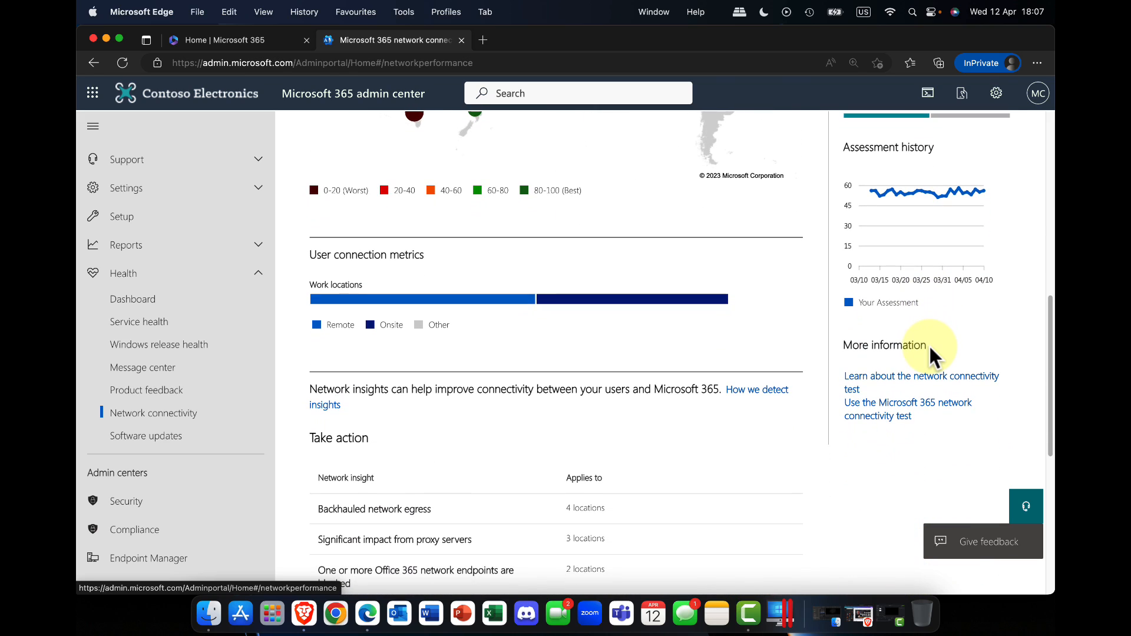
{"action": "scroll", "coordinate": [929, 344], "scroll_direction": "up", "scroll_amount": 8}
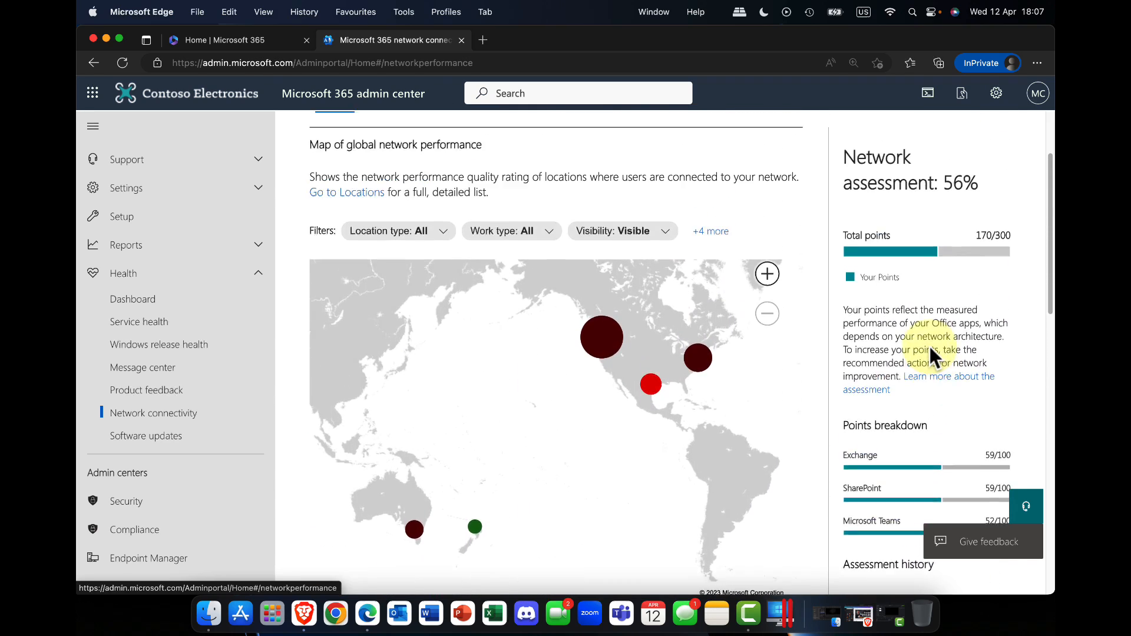
{"action": "scroll", "coordinate": [930, 354], "scroll_direction": "up", "scroll_amount": 3}
Step: View the network connectivity insights, office locations and history report
{"action": "left_click", "coordinate": [380, 216]}
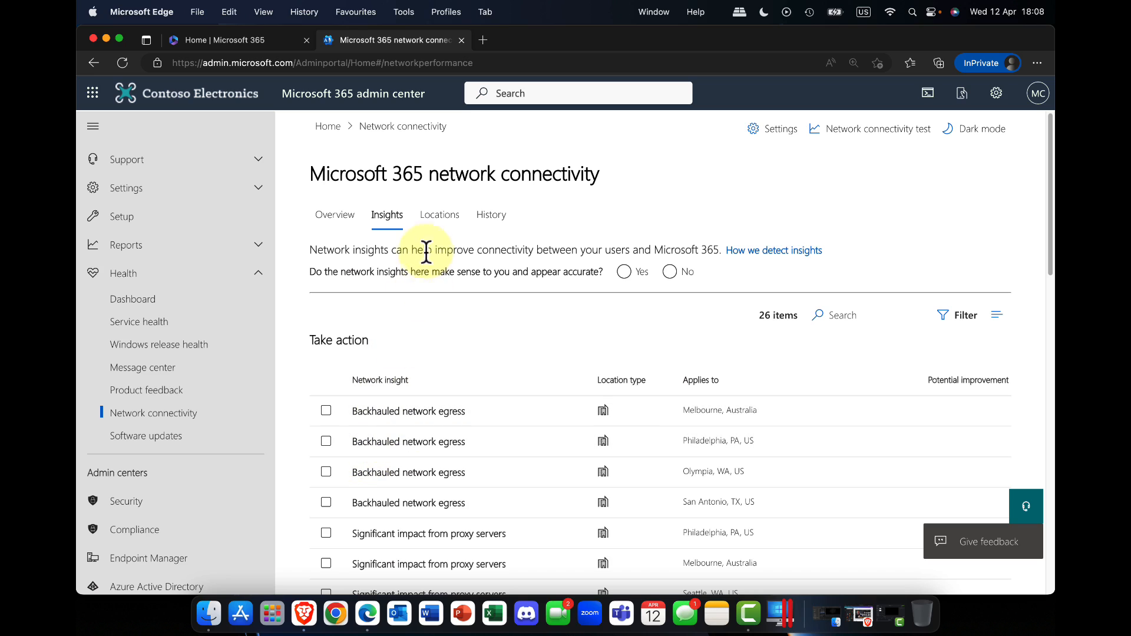
{"action": "left_click", "coordinate": [439, 219]}
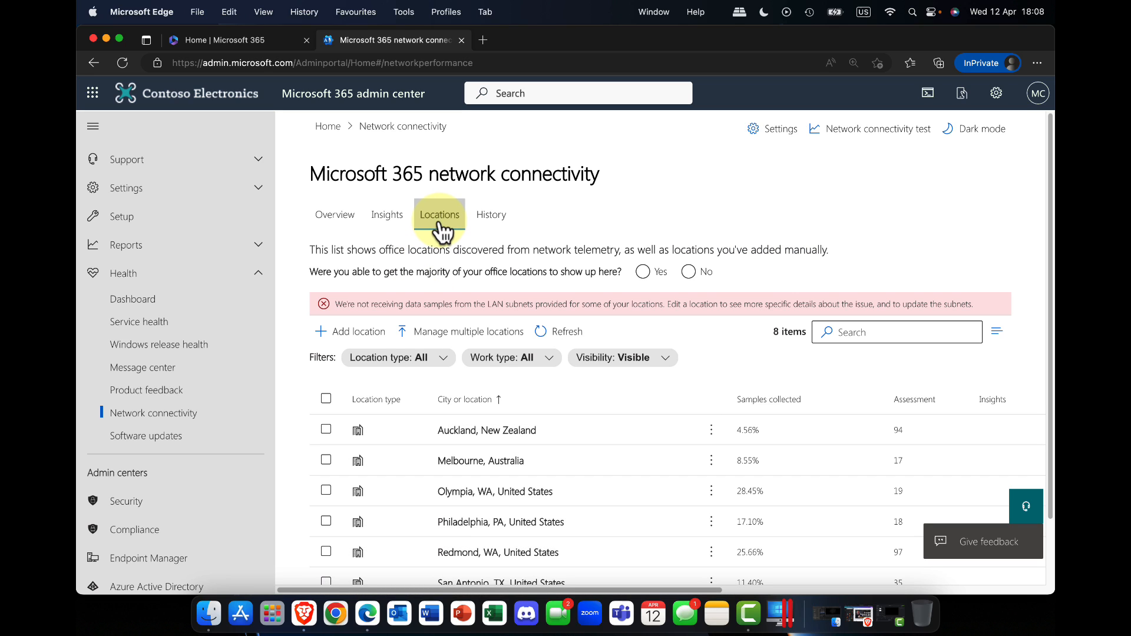
{"action": "left_click", "coordinate": [491, 218]}
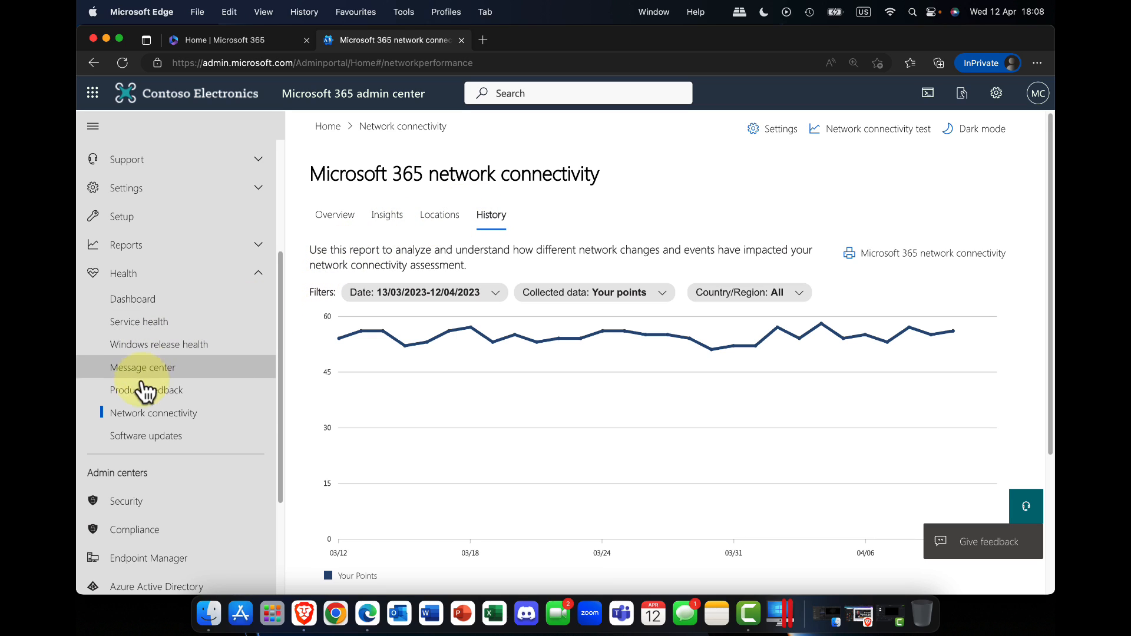
Step: Check the software updates page and look through the Windows versions covered by Windows release health
{"action": "left_click", "coordinate": [148, 436]}
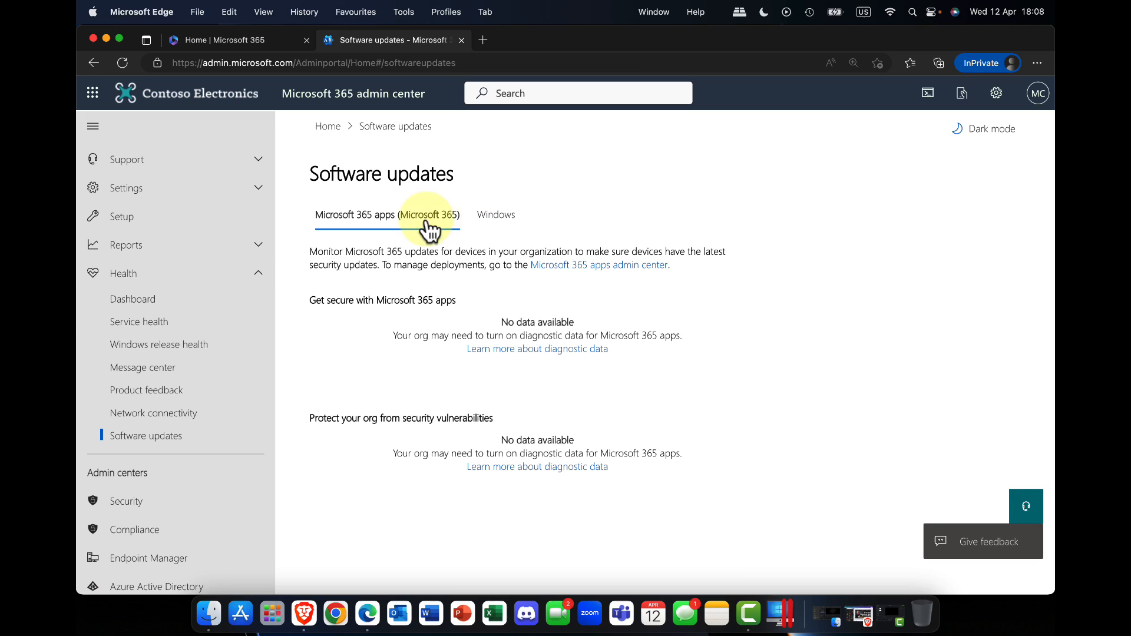
{"action": "left_click", "coordinate": [200, 343]}
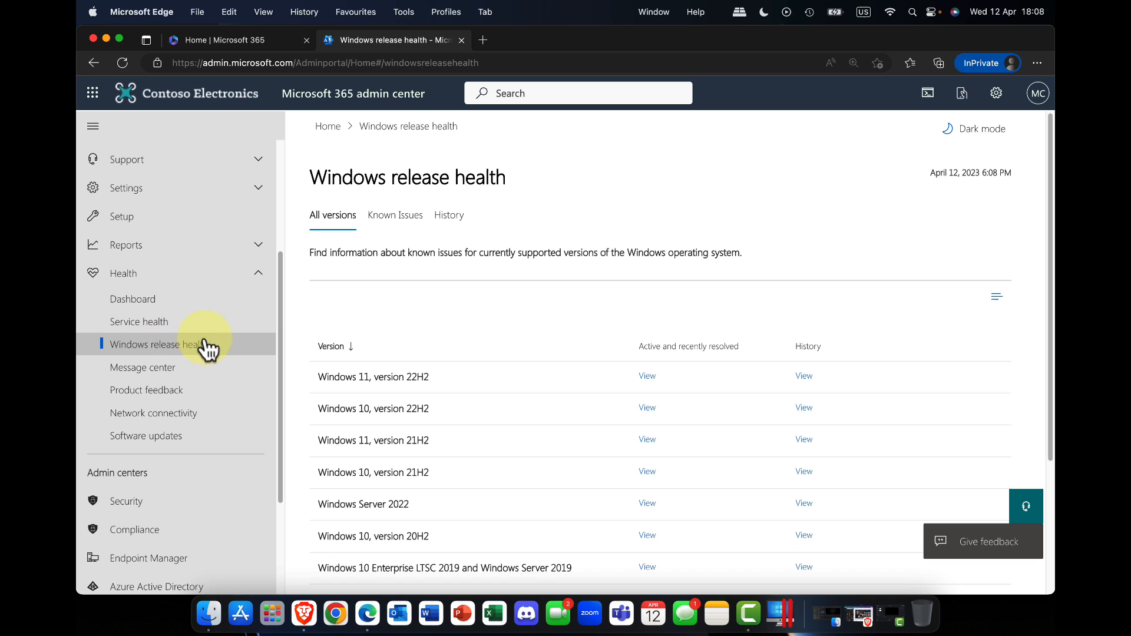
{"action": "scroll", "coordinate": [374, 327], "scroll_direction": "down", "scroll_amount": 5}
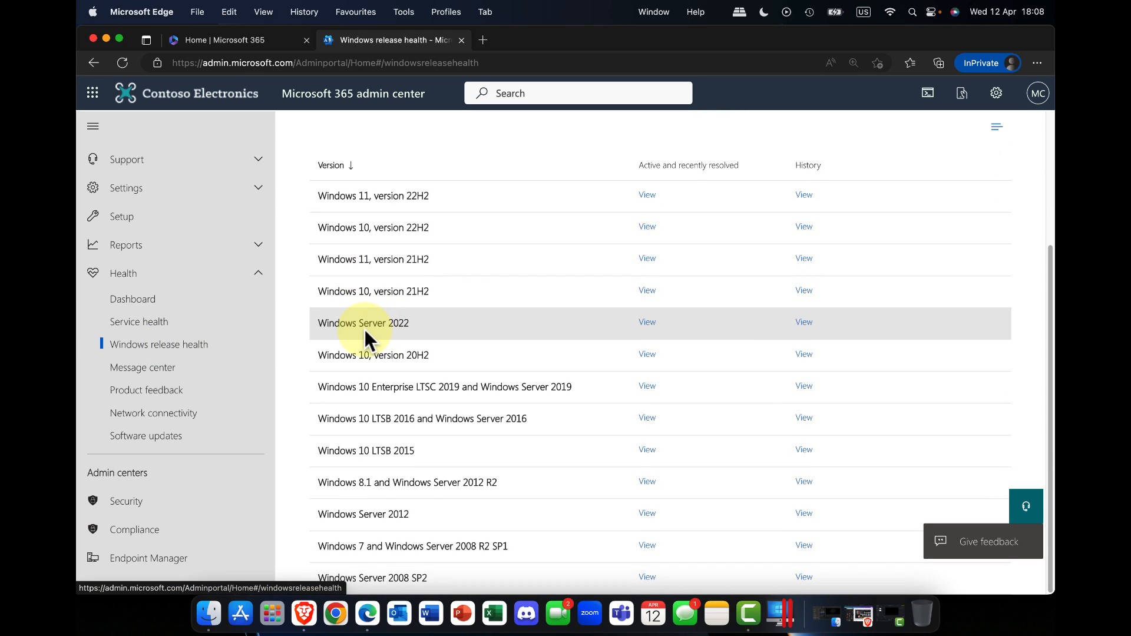
{"action": "scroll", "coordinate": [362, 328], "scroll_direction": "up", "scroll_amount": 5}
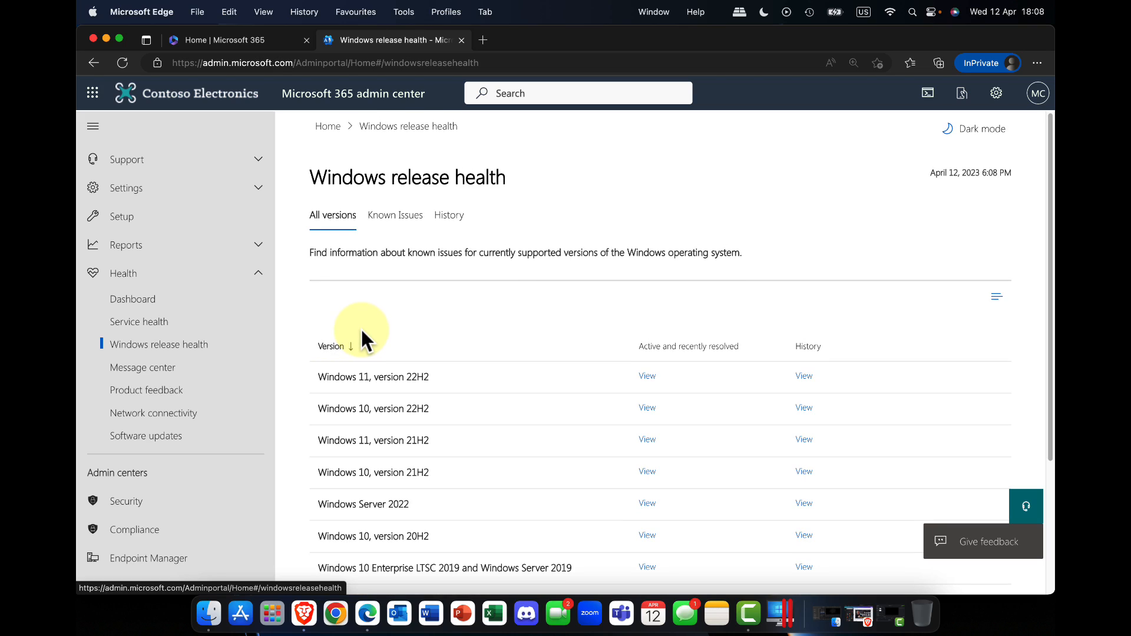
{"action": "left_click", "coordinate": [258, 273]}
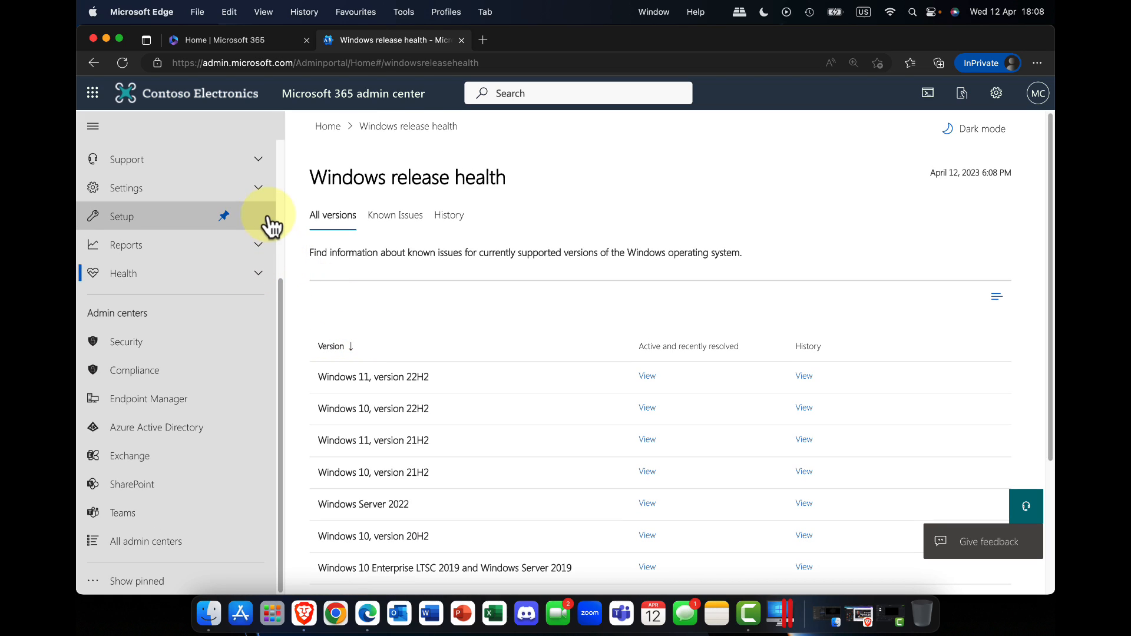
Step: Open the What's new in Microsoft 365 service from the Org settings
{"action": "left_click", "coordinate": [167, 194]}
{"action": "left_click", "coordinate": [155, 262]}
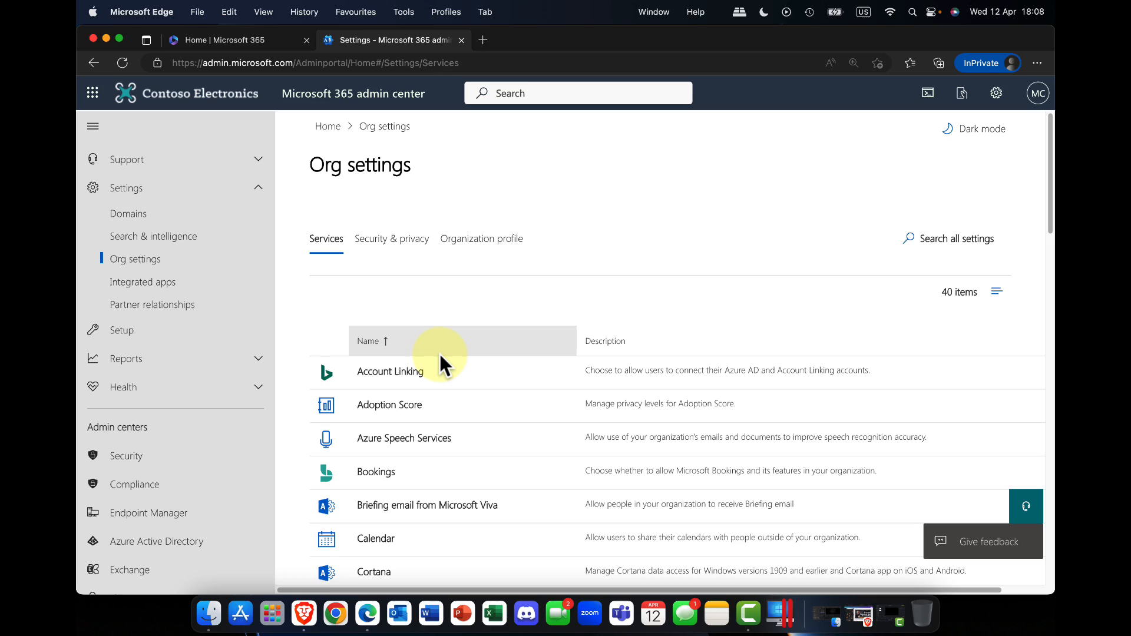
{"action": "scroll", "coordinate": [442, 361], "scroll_direction": "down", "scroll_amount": 6}
{"action": "scroll", "coordinate": [445, 365], "scroll_direction": "down", "scroll_amount": 20}
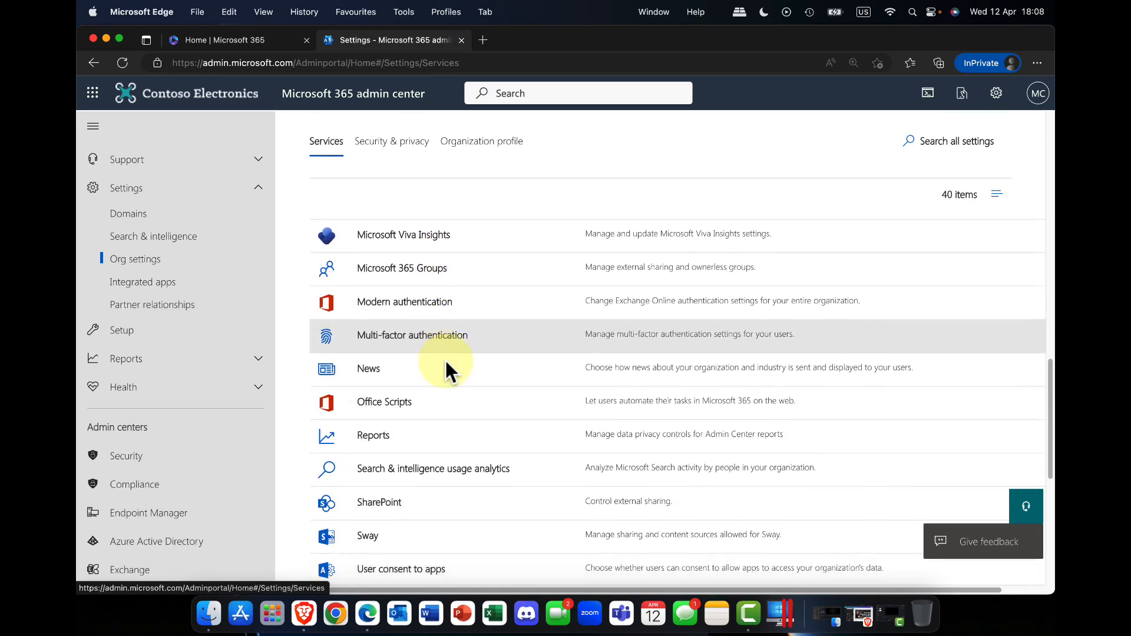
{"action": "scroll", "coordinate": [436, 400], "scroll_direction": "down", "scroll_amount": 1}
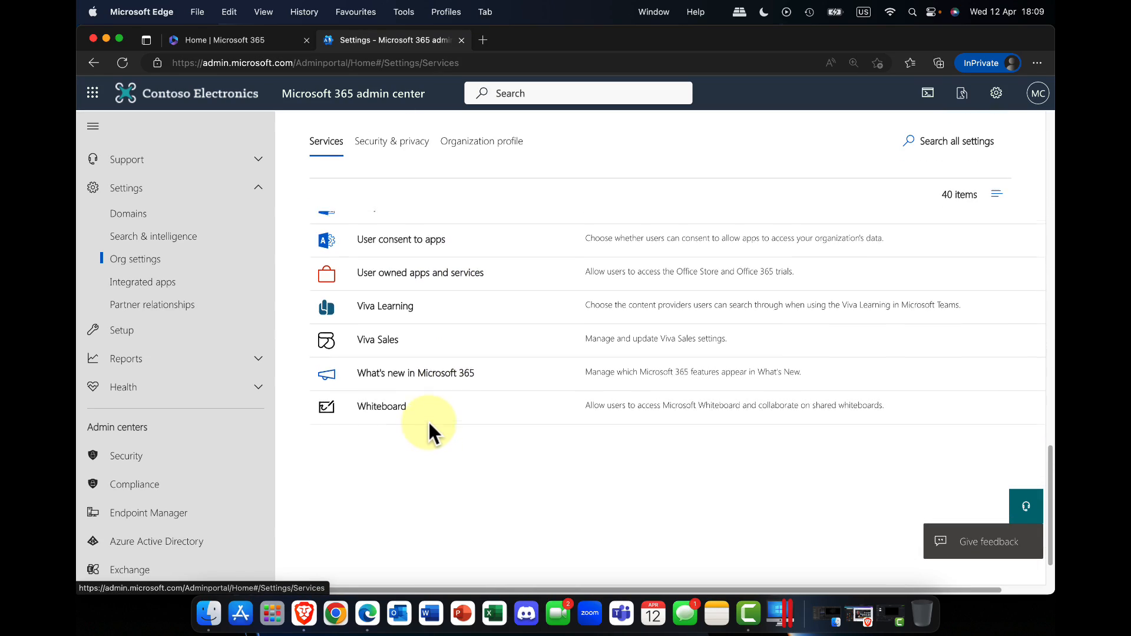
{"action": "scroll", "coordinate": [428, 436], "scroll_direction": "up", "scroll_amount": 3}
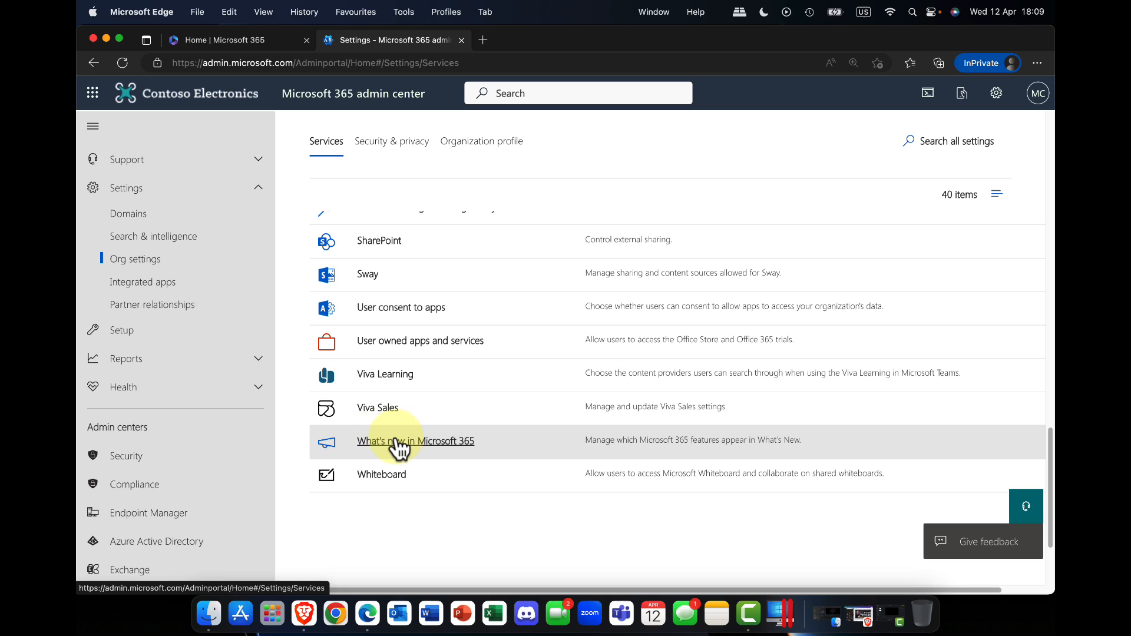
{"action": "left_click", "coordinate": [408, 442]}
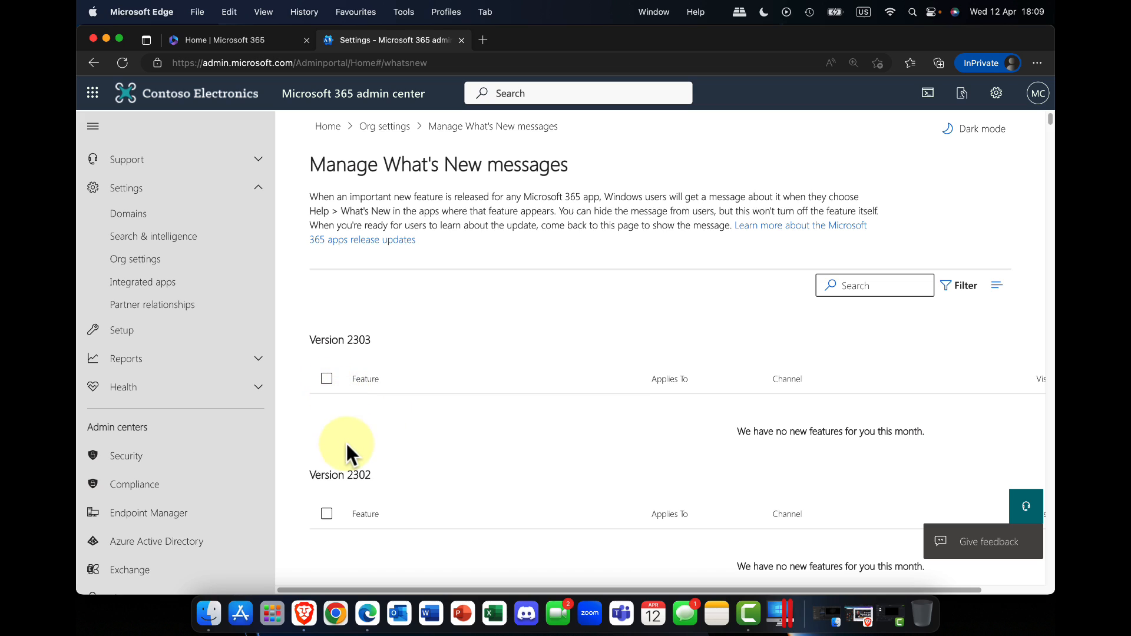
Step: Look through the What's New feature messages listed for each version
{"action": "scroll", "coordinate": [346, 446], "scroll_direction": "down", "scroll_amount": 3}
{"action": "scroll", "coordinate": [345, 457], "scroll_direction": "down", "scroll_amount": 5}
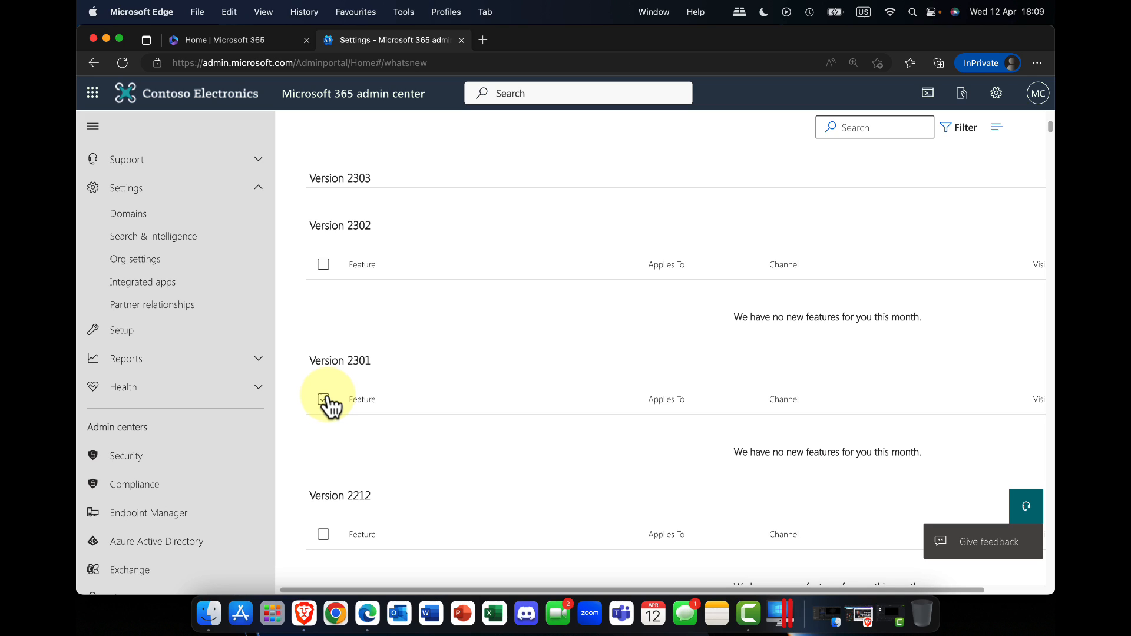
{"action": "scroll", "coordinate": [329, 406], "scroll_direction": "up", "scroll_amount": 5}
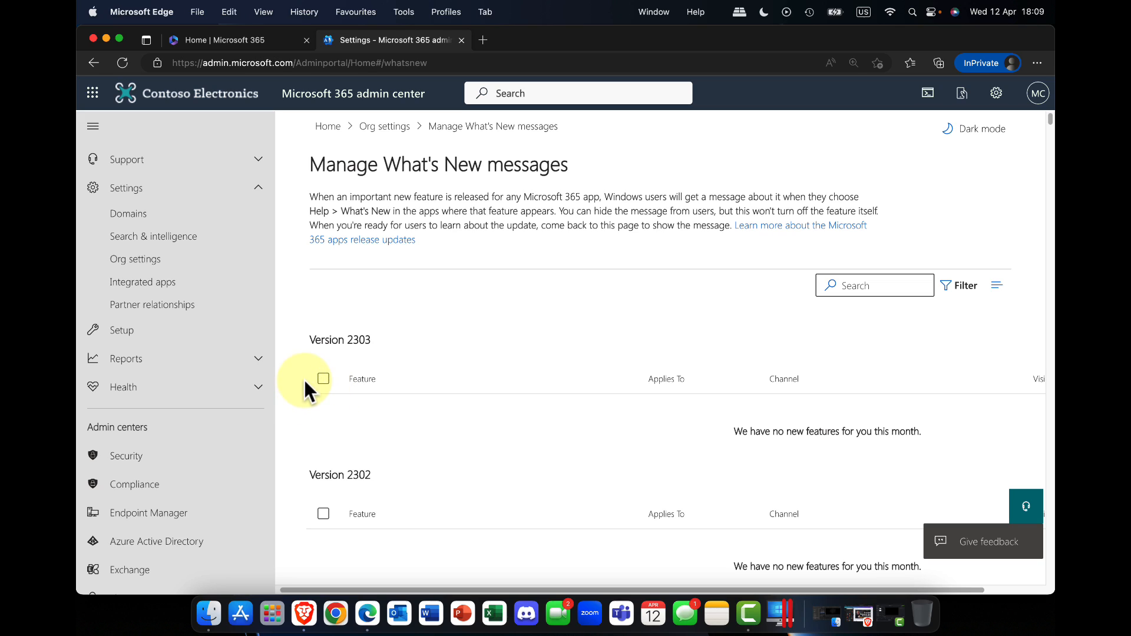
Step: Return to the Org settings services and open the Microsoft 365 installation options
{"action": "left_click", "coordinate": [389, 129]}
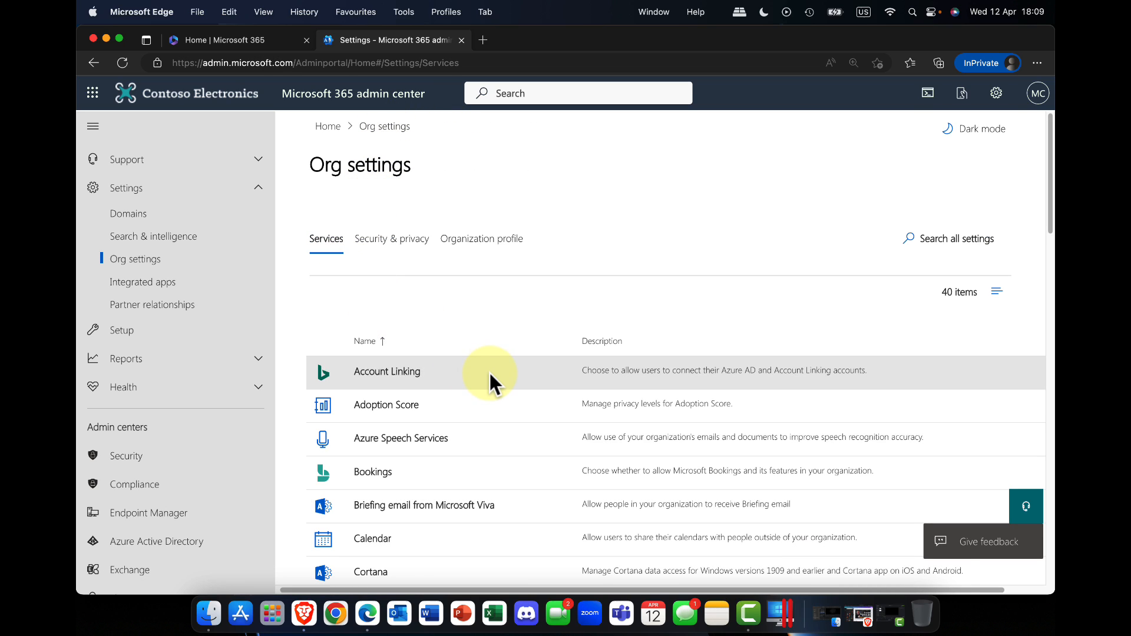
{"action": "scroll", "coordinate": [486, 363], "scroll_direction": "down", "scroll_amount": 10}
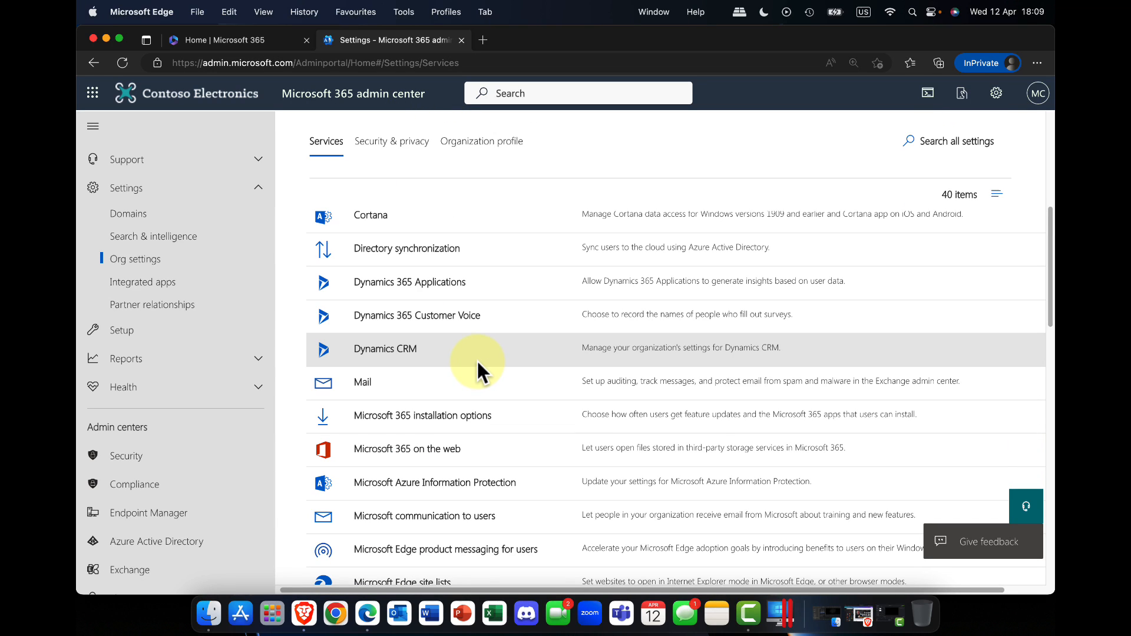
{"action": "scroll", "coordinate": [476, 360], "scroll_direction": "down", "scroll_amount": 3}
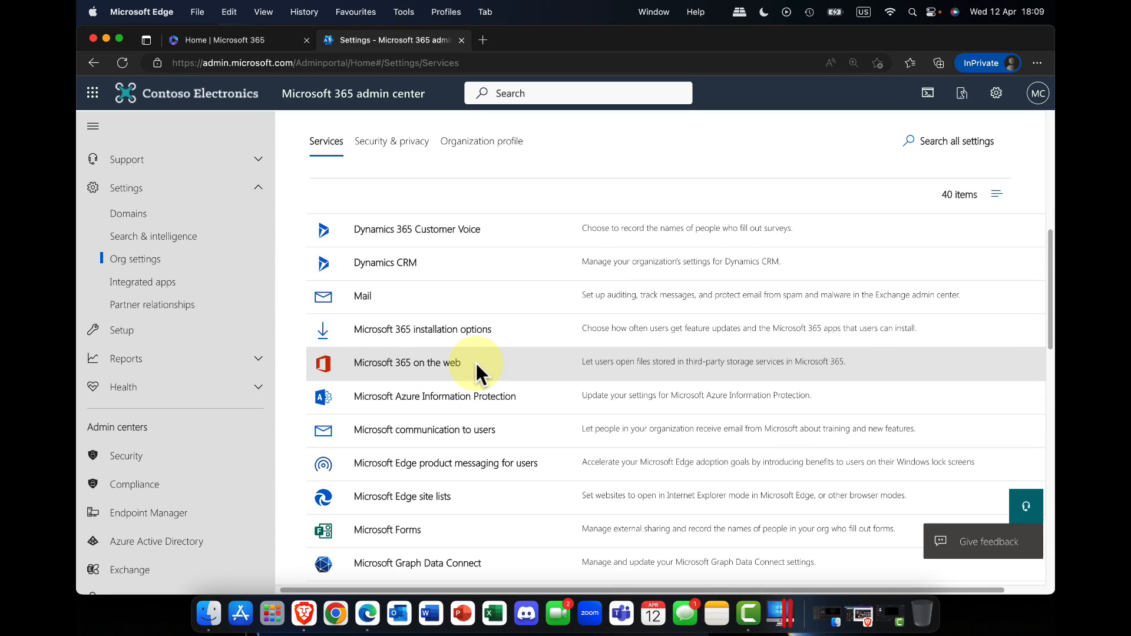
{"action": "left_click", "coordinate": [392, 335]}
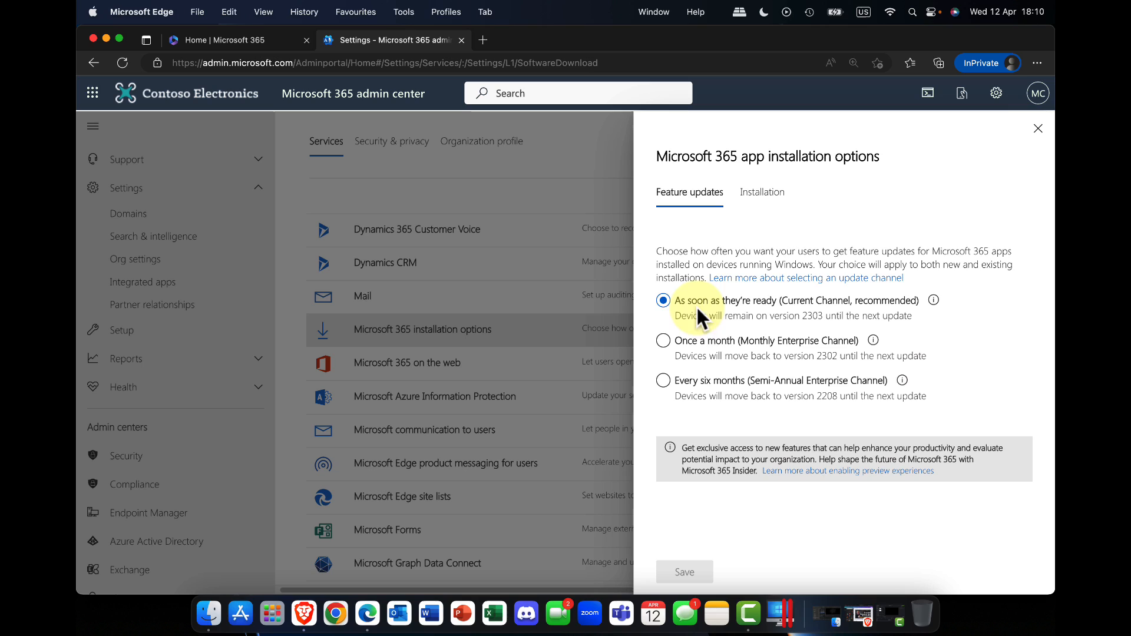
Step: Try the Once a month and As soon as they're ready update channels, and check which apps users can install
{"action": "left_click", "coordinate": [781, 353]}
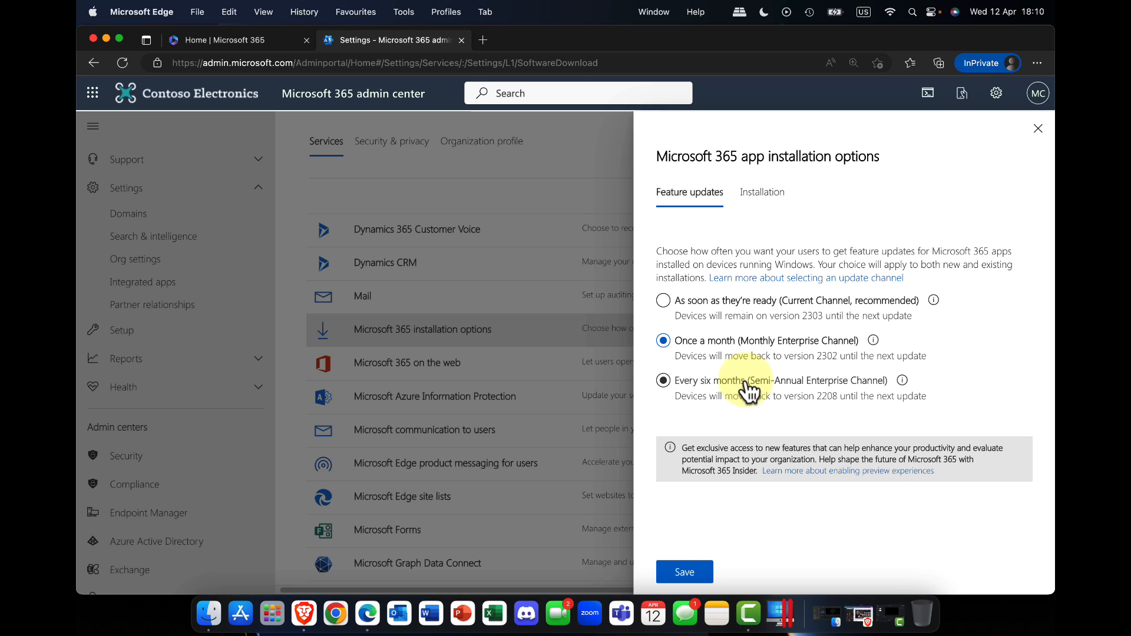
{"action": "left_click", "coordinate": [703, 313]}
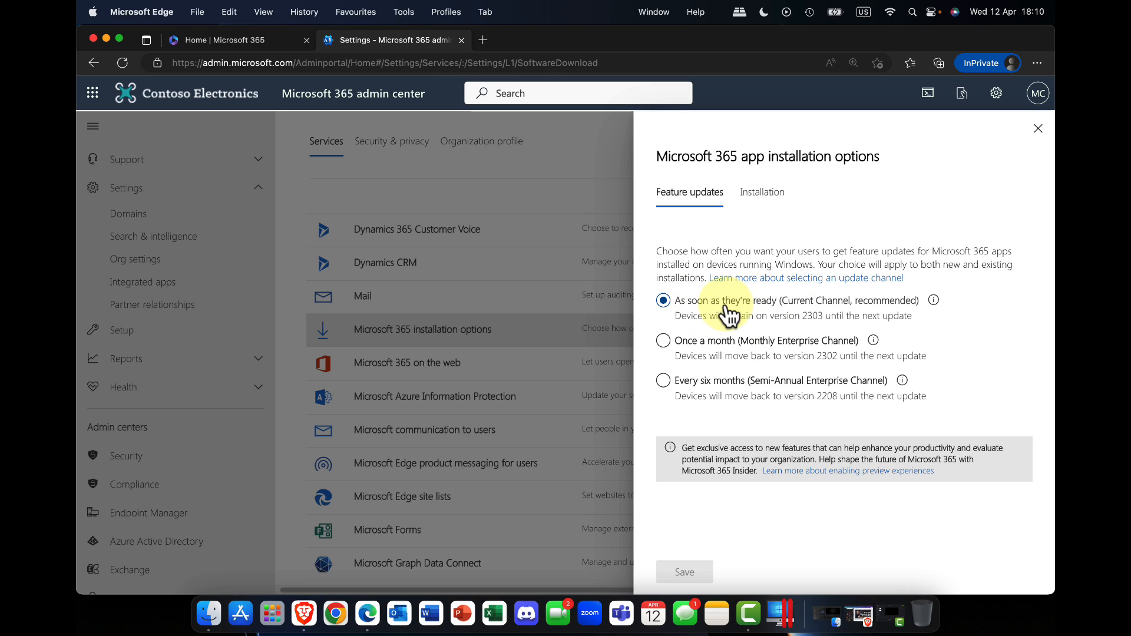
{"action": "left_click", "coordinate": [749, 196]}
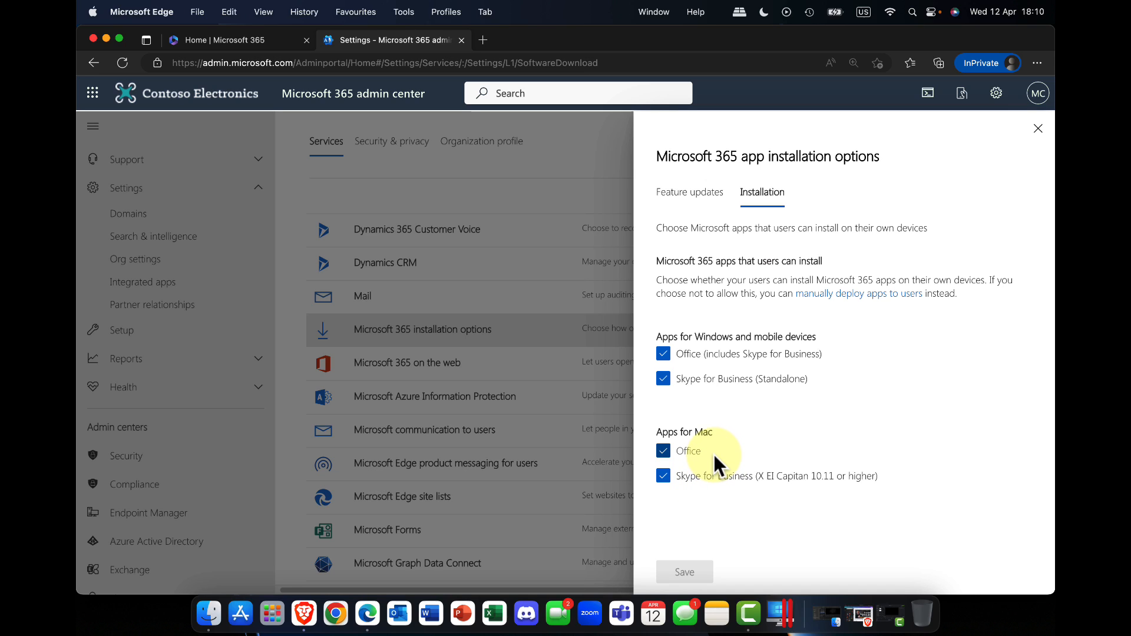
{"action": "left_click", "coordinate": [1037, 130]}
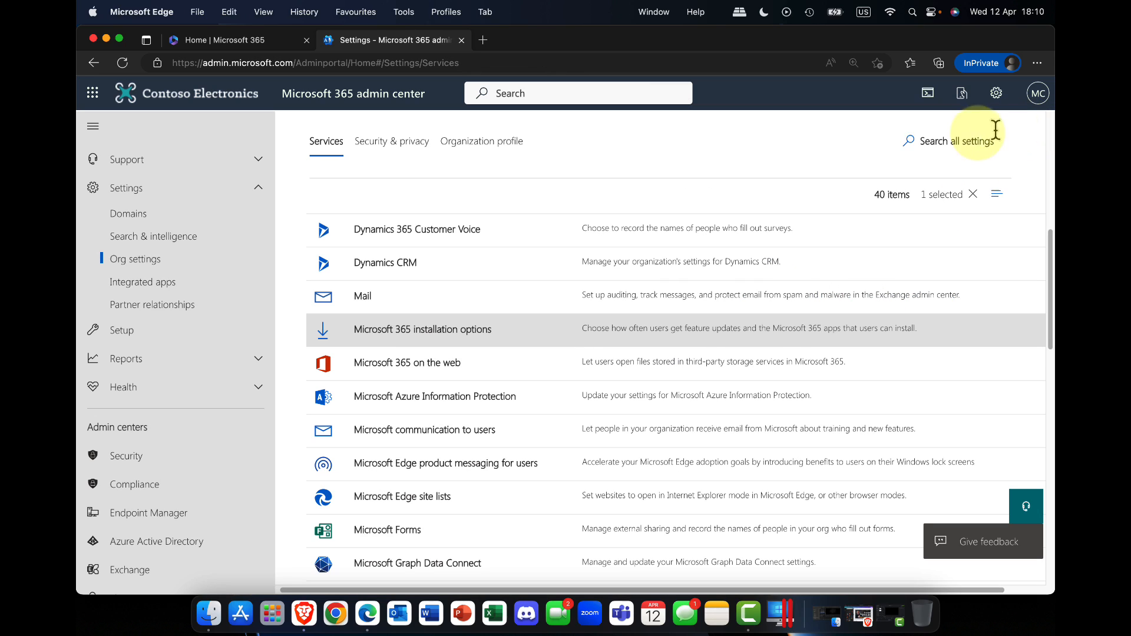
Step: Go to the active users and open the details of the first user listed
{"action": "scroll", "coordinate": [168, 218], "scroll_direction": "up", "scroll_amount": 5}
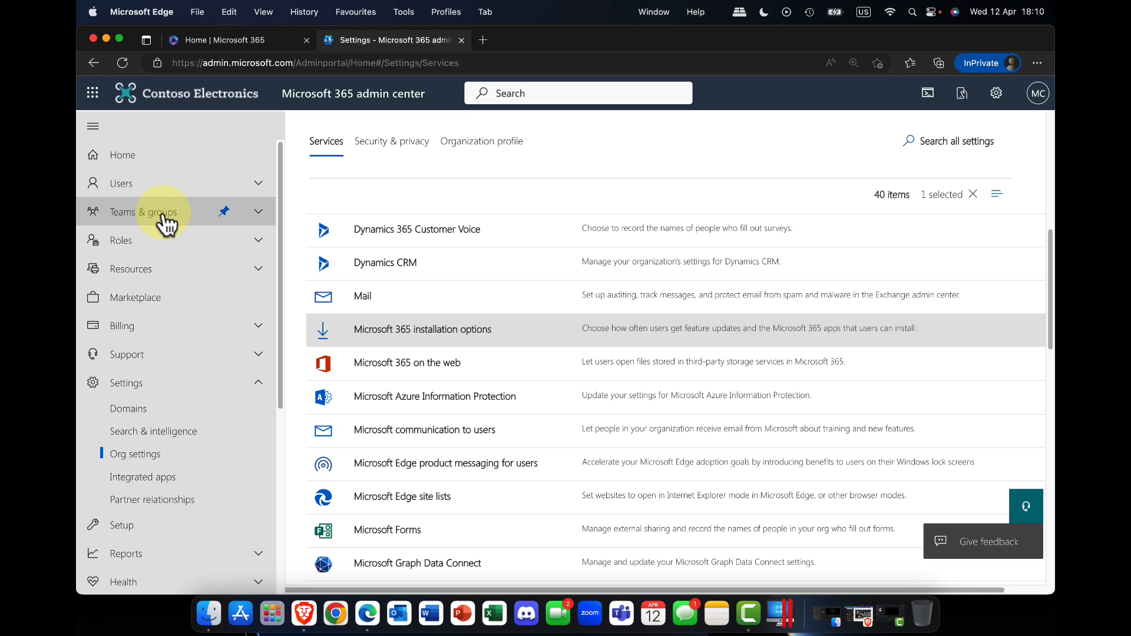
{"action": "left_click", "coordinate": [148, 193]}
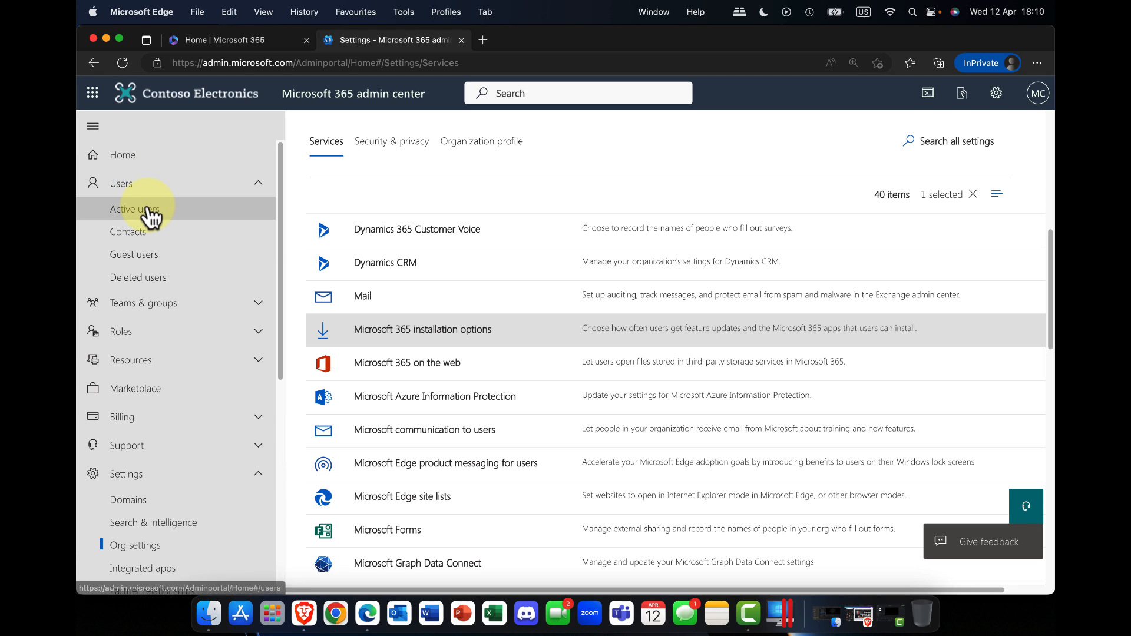
{"action": "left_click", "coordinate": [150, 212]}
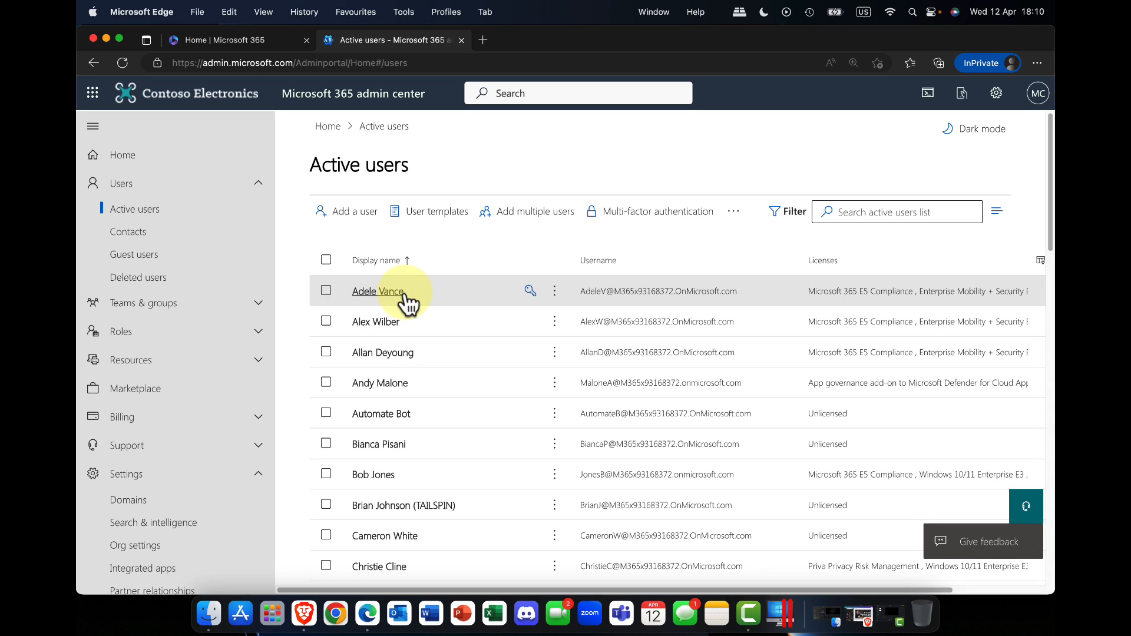
{"action": "left_click", "coordinate": [377, 291]}
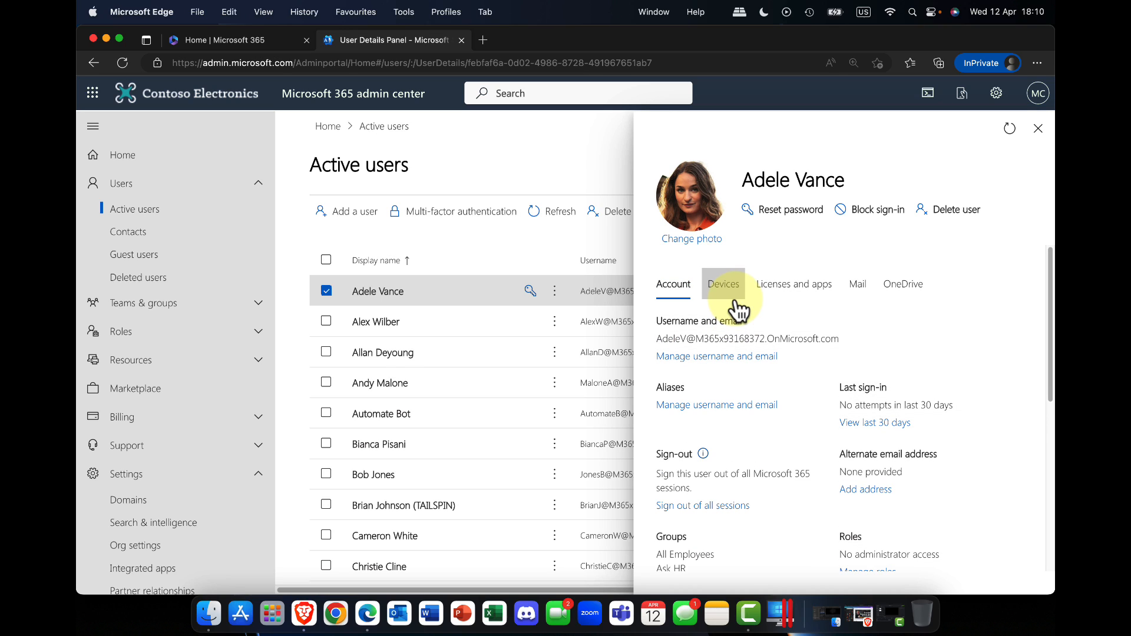
Step: View the licenses assigned to the user and expand the list of licensed apps
{"action": "left_click", "coordinate": [794, 291]}
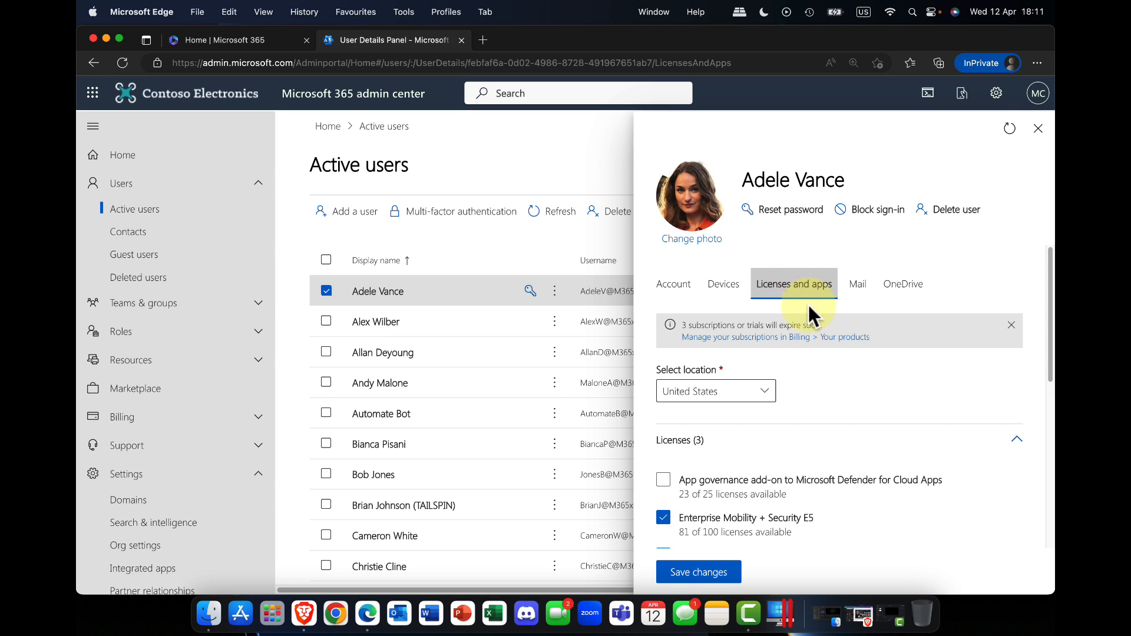
{"action": "scroll", "coordinate": [851, 345], "scroll_direction": "down", "scroll_amount": 1}
{"action": "scroll", "coordinate": [851, 344], "scroll_direction": "down", "scroll_amount": 6}
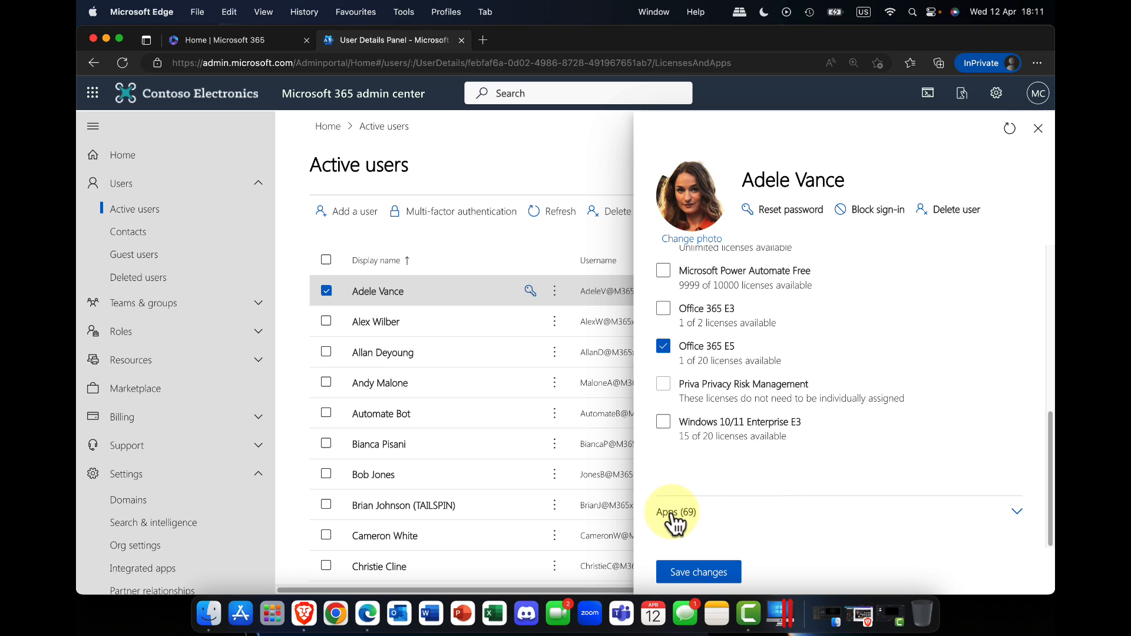
{"action": "left_click", "coordinate": [1008, 513]}
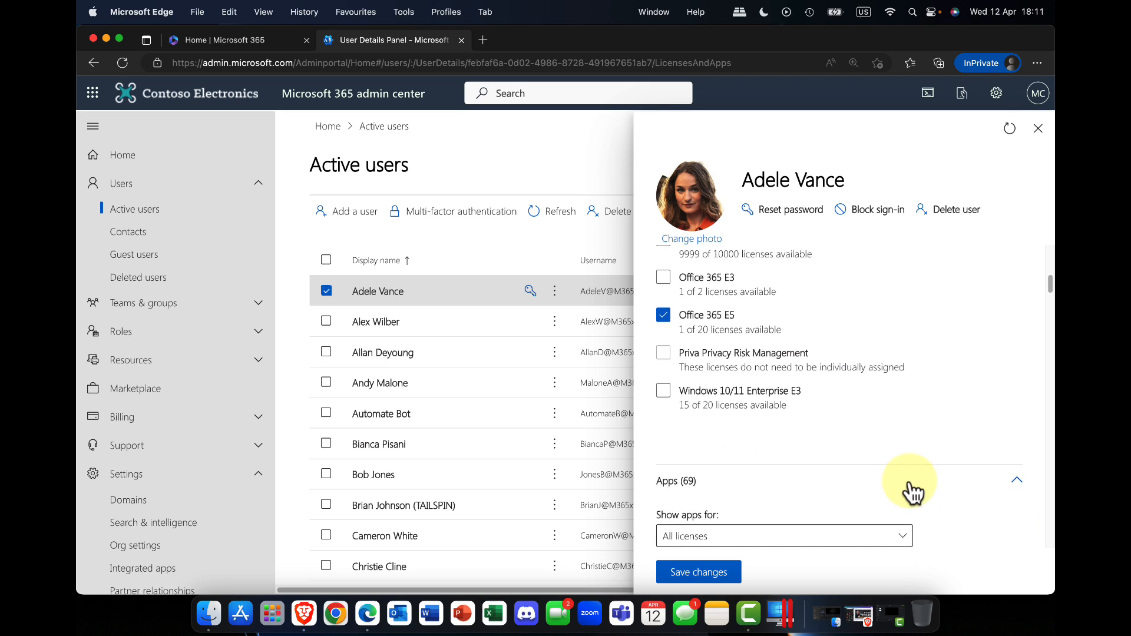
Step: Look through the apps included in the user's licenses and clear the Microsoft StaffHub app
{"action": "scroll", "coordinate": [912, 492], "scroll_direction": "down", "scroll_amount": 10}
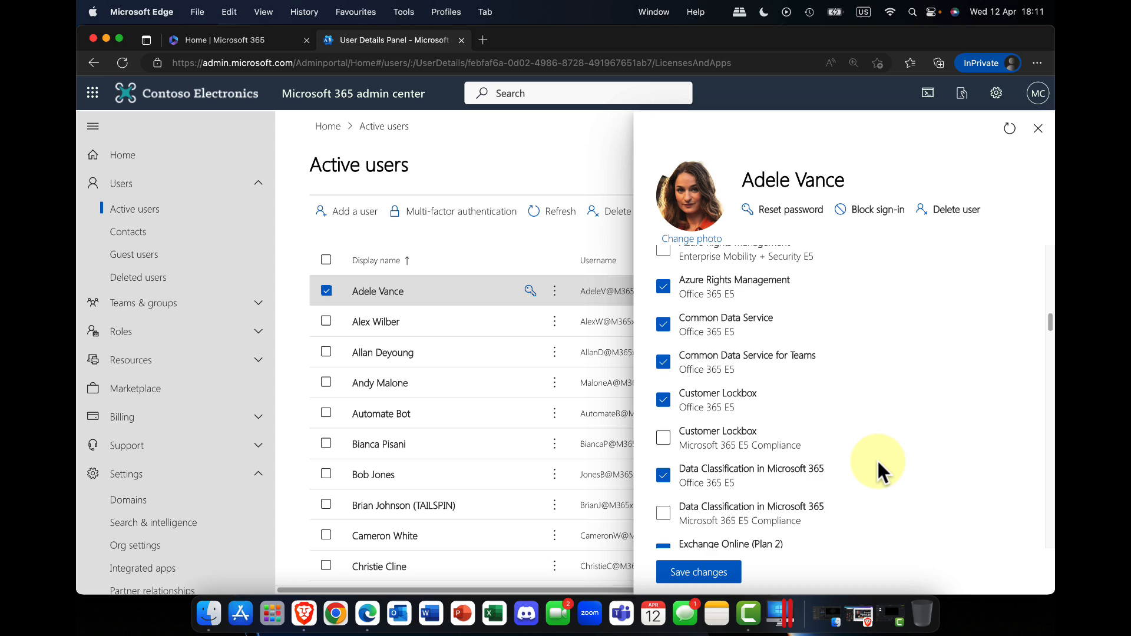
{"action": "scroll", "coordinate": [877, 458], "scroll_direction": "down", "scroll_amount": 15}
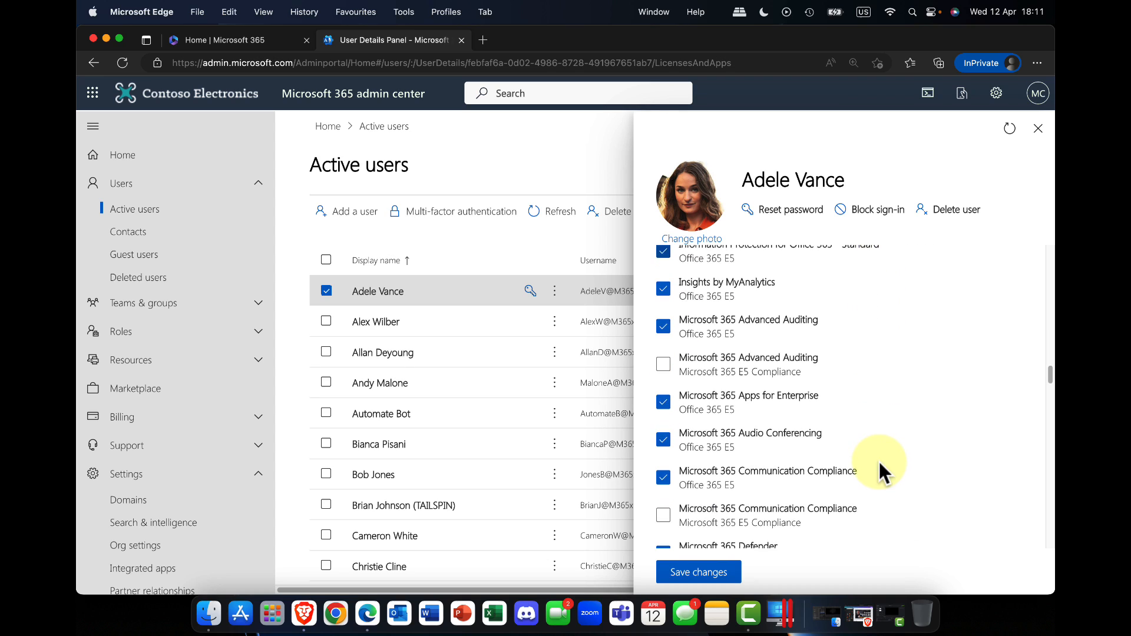
{"action": "scroll", "coordinate": [878, 460], "scroll_direction": "down", "scroll_amount": 12}
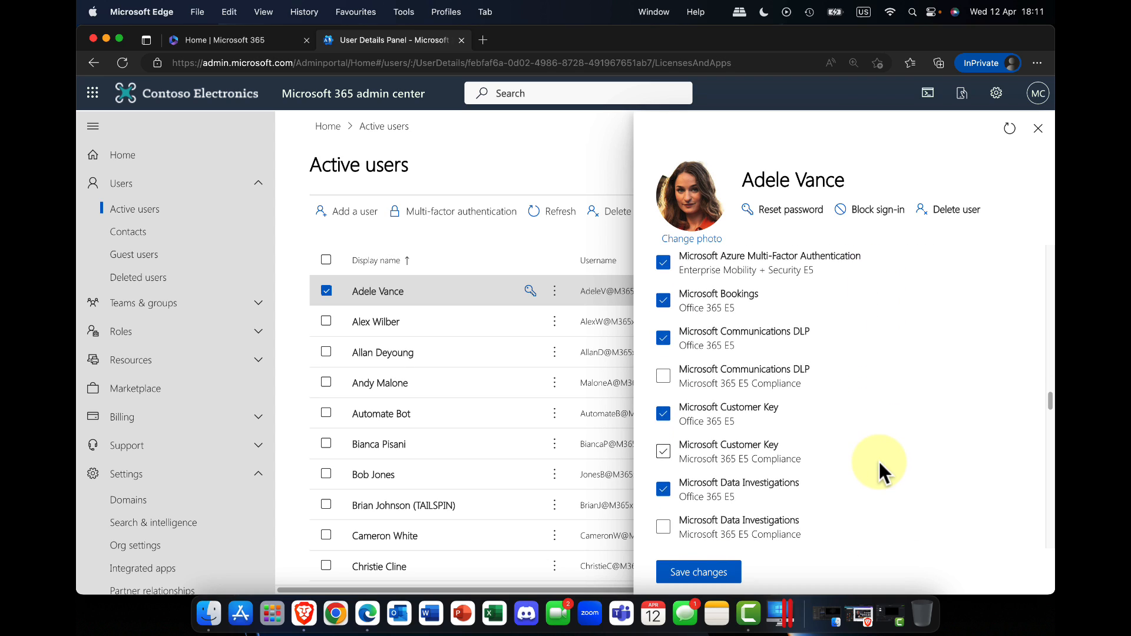
{"action": "scroll", "coordinate": [878, 459], "scroll_direction": "down", "scroll_amount": 12}
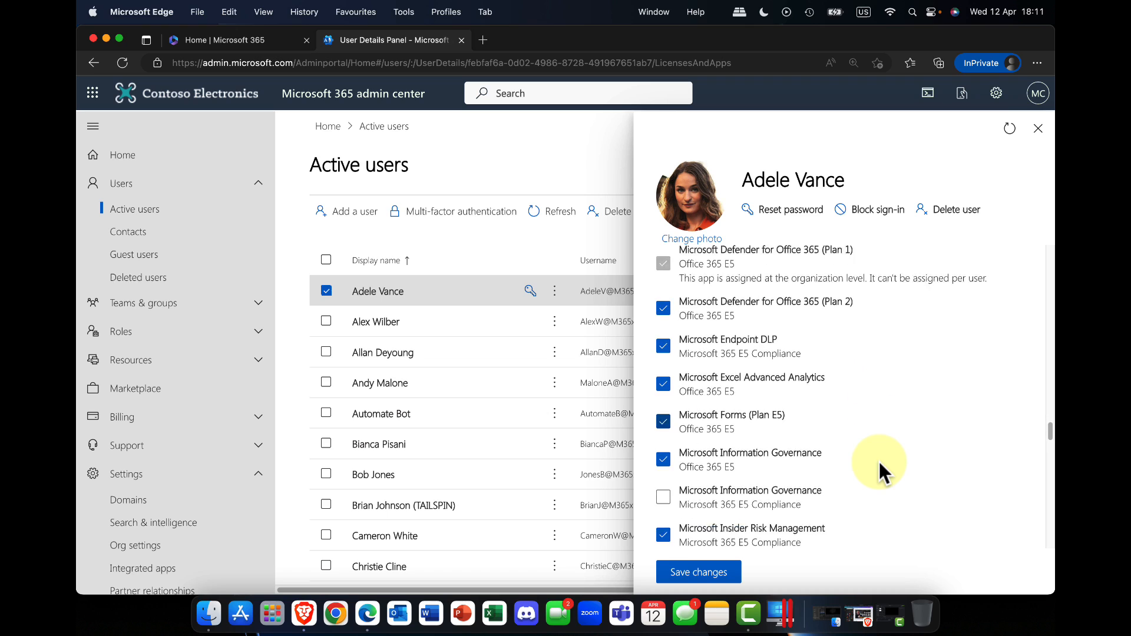
{"action": "scroll", "coordinate": [878, 459], "scroll_direction": "down", "scroll_amount": 12}
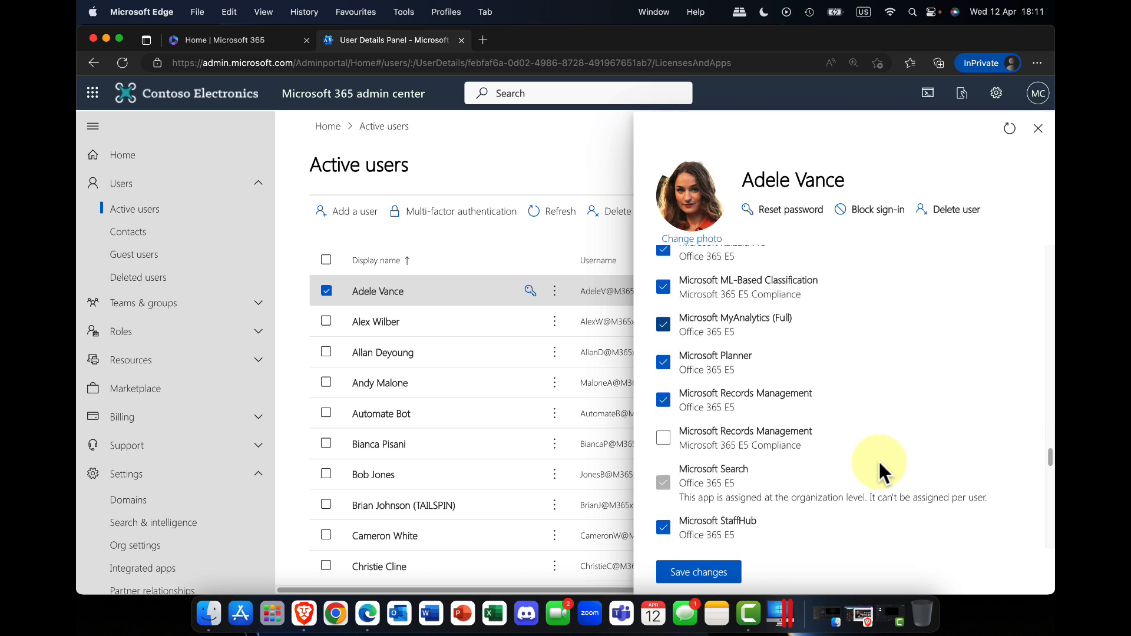
{"action": "scroll", "coordinate": [878, 460], "scroll_direction": "up", "scroll_amount": 2}
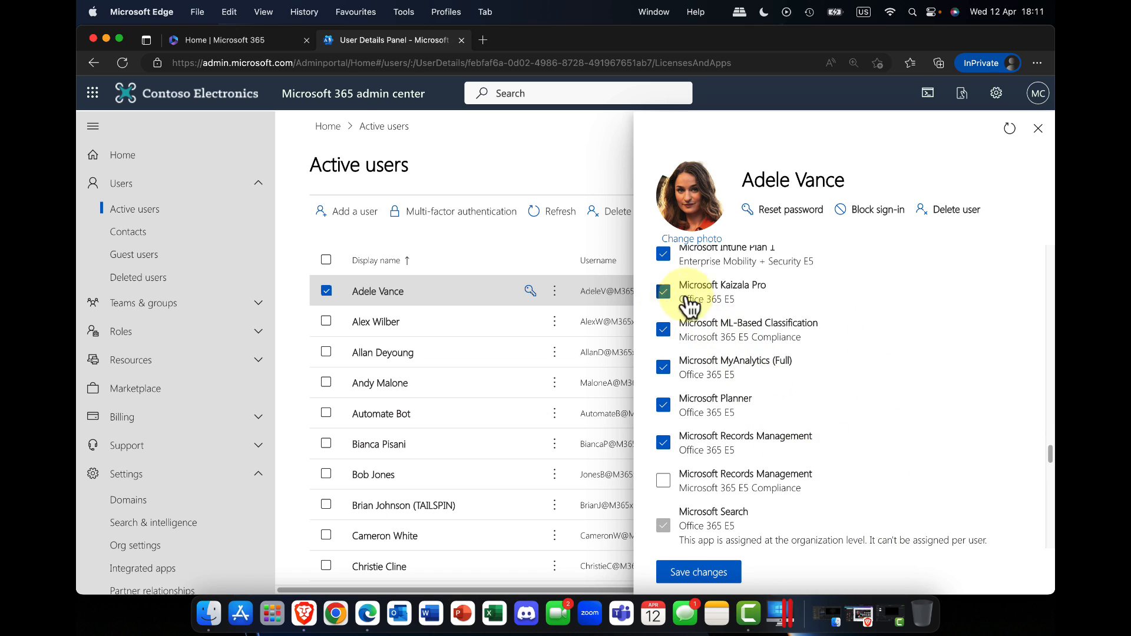
{"action": "scroll", "coordinate": [752, 328], "scroll_direction": "down", "scroll_amount": 8}
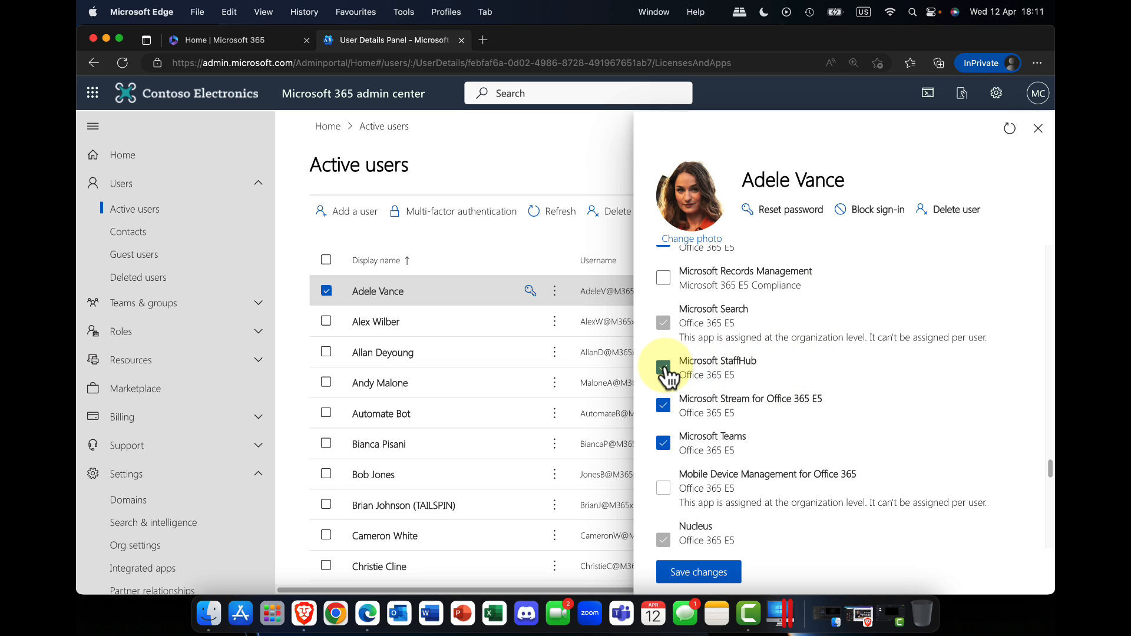
{"action": "left_click", "coordinate": [664, 367]}
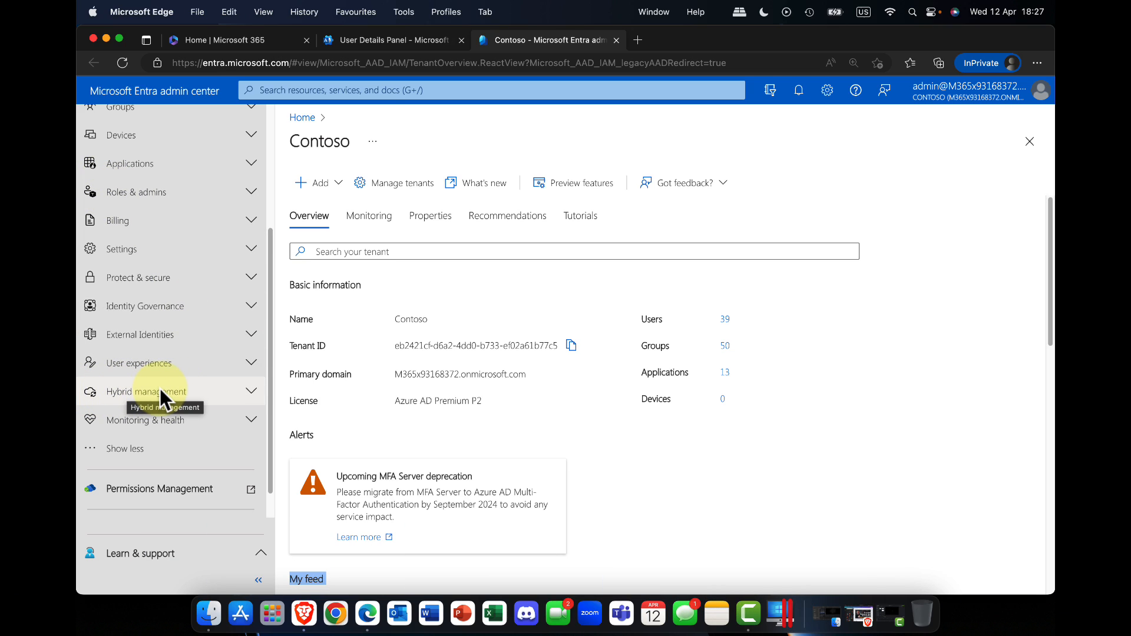
Step: In the Microsoft Entra admin center, open Connect Sync under Azure AD Connect and go to the Azure AD Connect download
{"action": "left_click", "coordinate": [250, 390]}
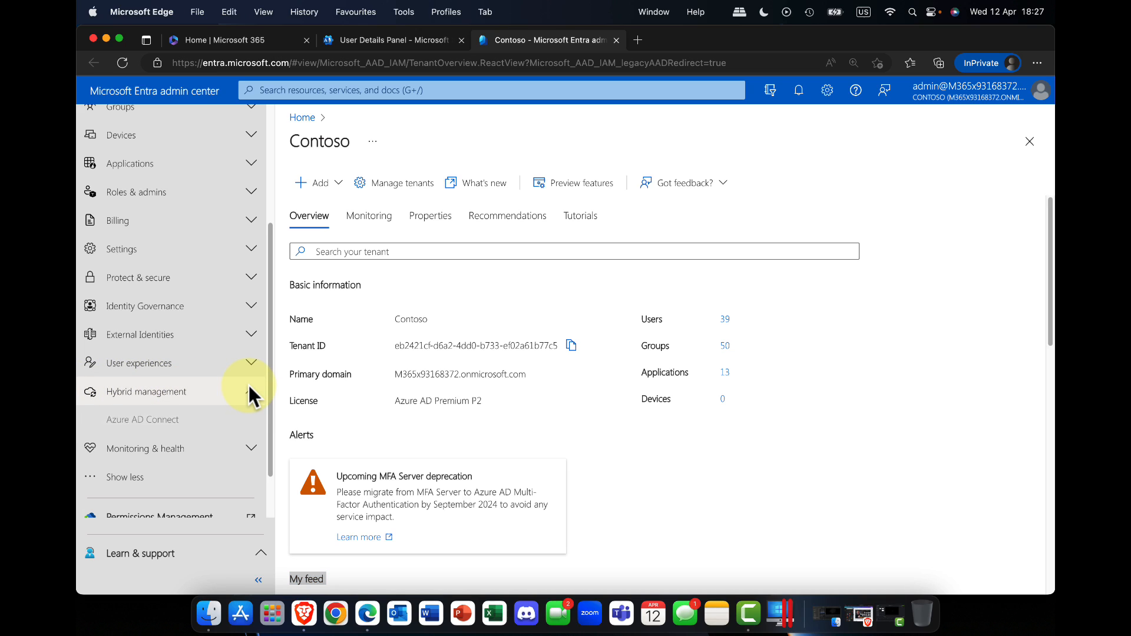
{"action": "left_click", "coordinate": [145, 426]}
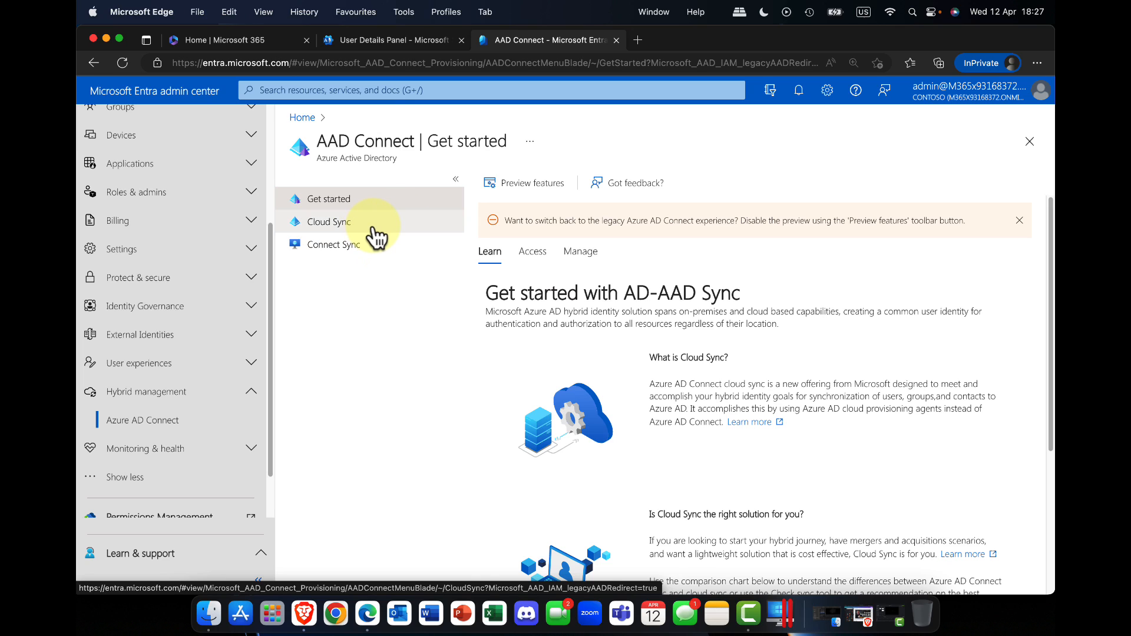
{"action": "left_click", "coordinate": [347, 252]}
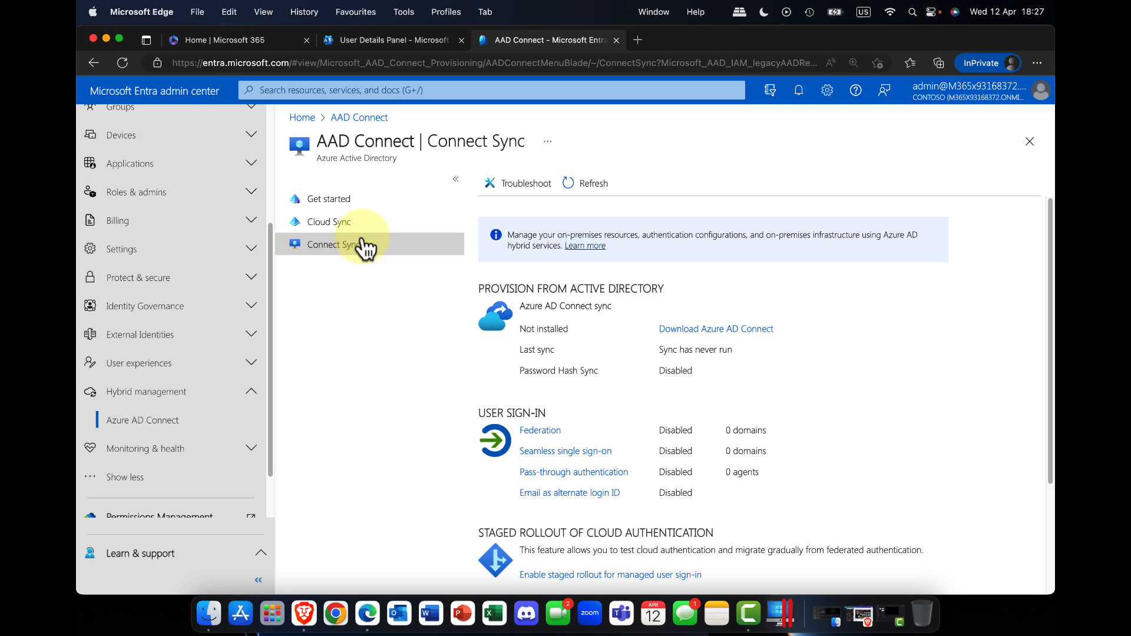
{"action": "scroll", "coordinate": [693, 310], "scroll_direction": "down", "scroll_amount": 1}
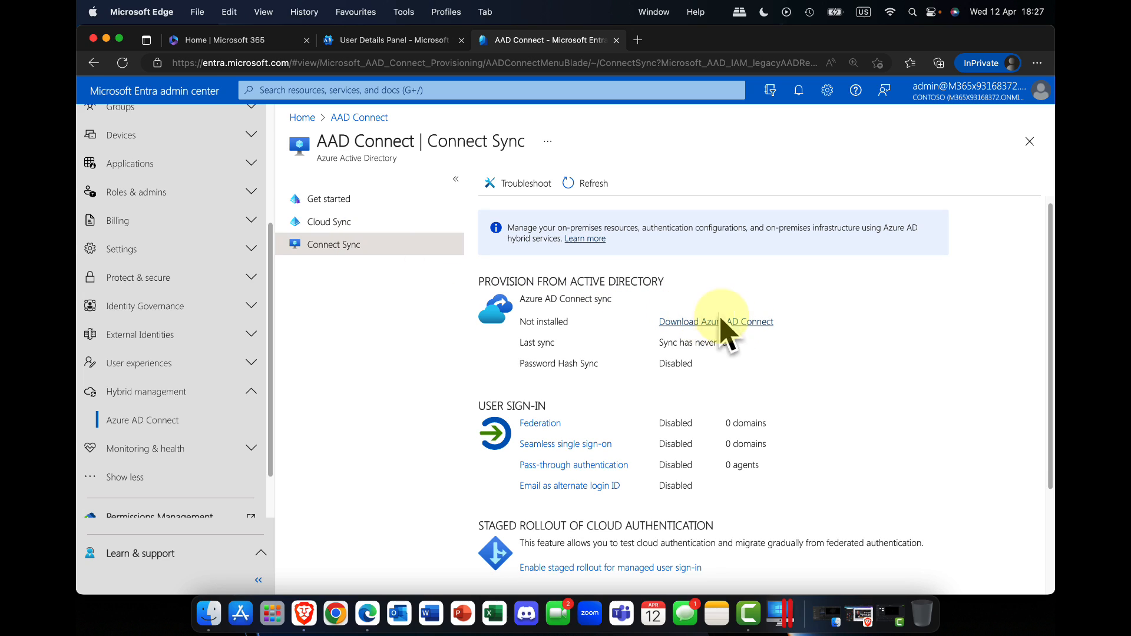
{"action": "left_click", "coordinate": [701, 317]}
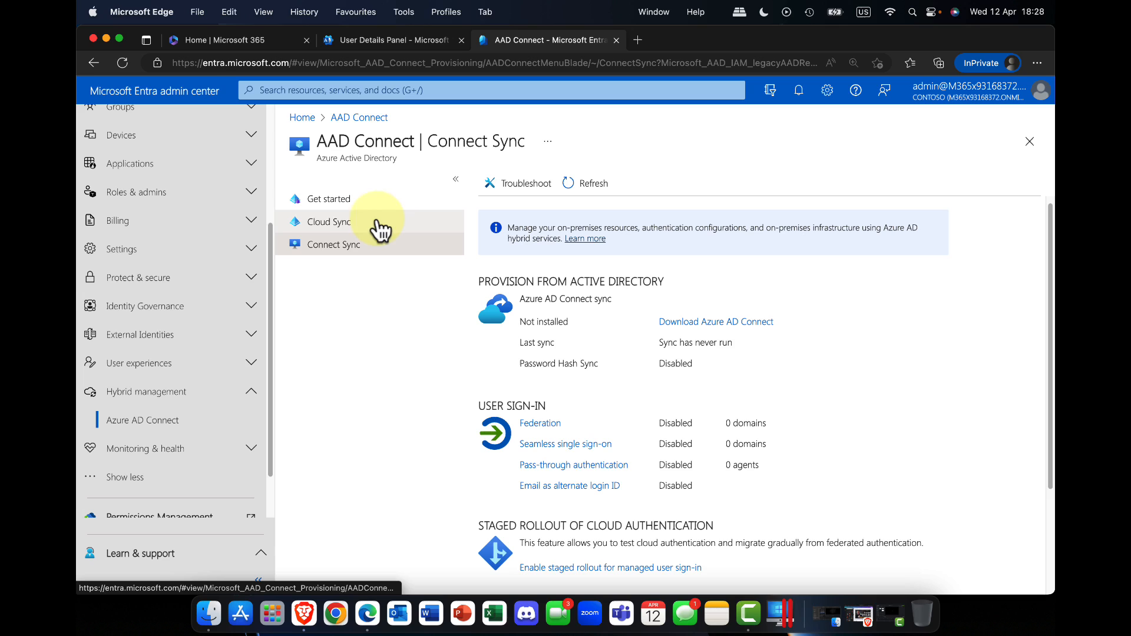
Step: Check the Cloud Sync configurations and return to the AAD Connect Get started page
{"action": "left_click", "coordinate": [325, 223]}
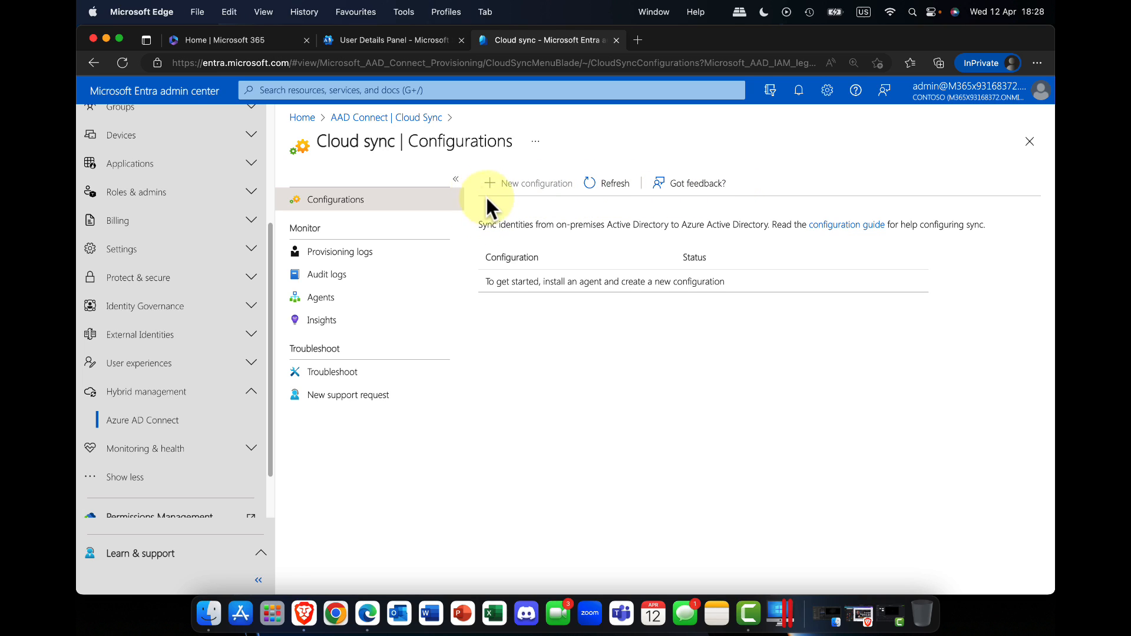
{"action": "left_click", "coordinate": [406, 120]}
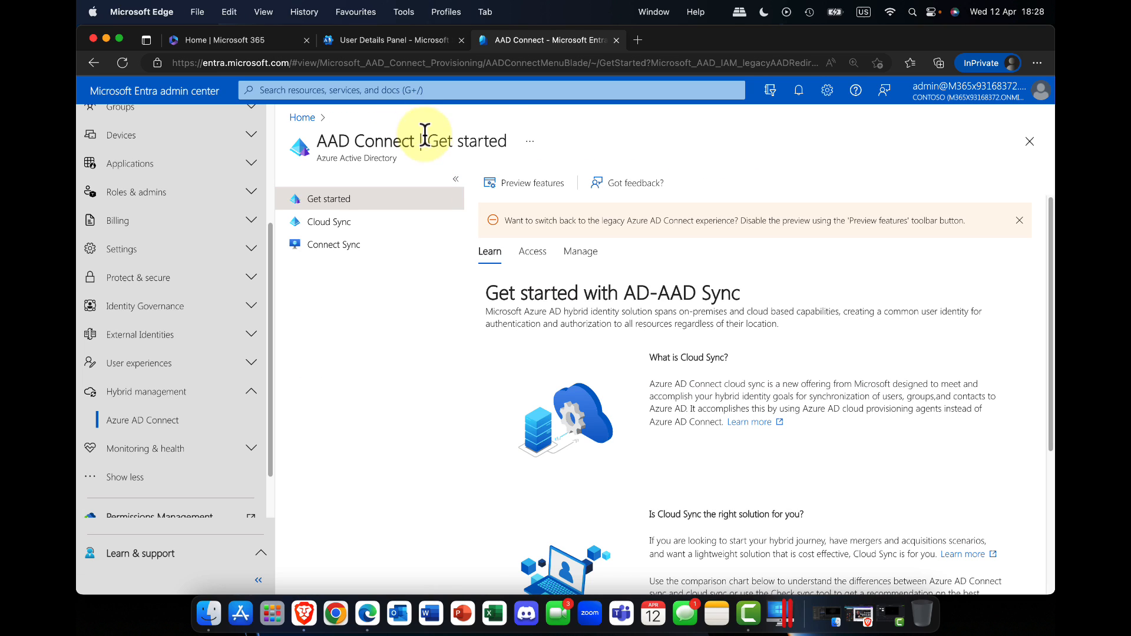
{"action": "left_click", "coordinate": [314, 219]}
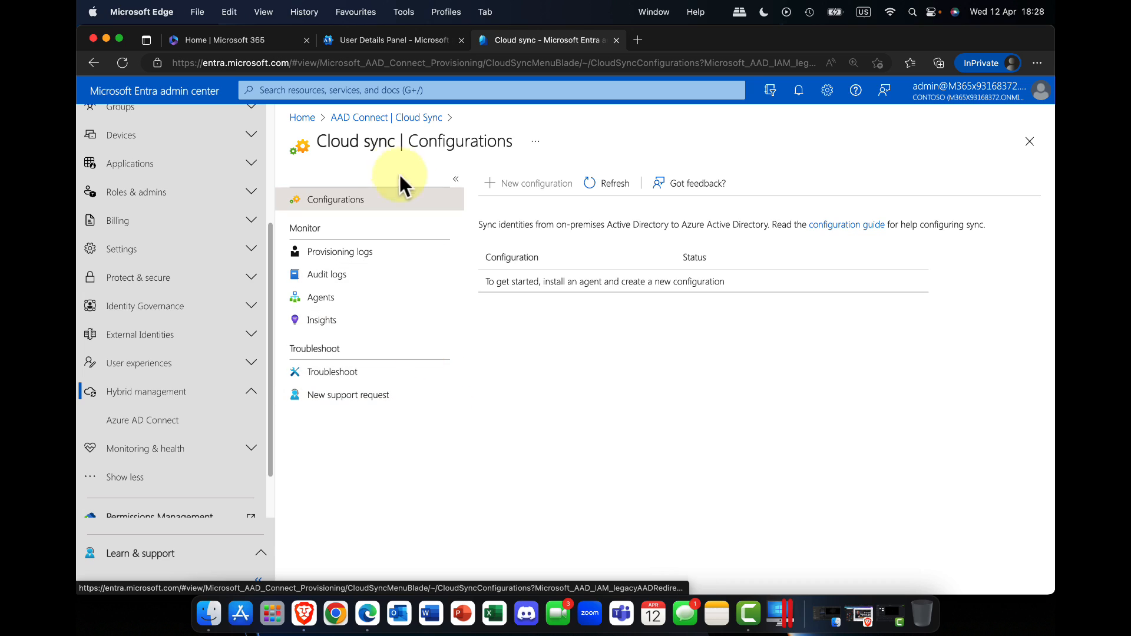
{"action": "left_click", "coordinate": [386, 118]}
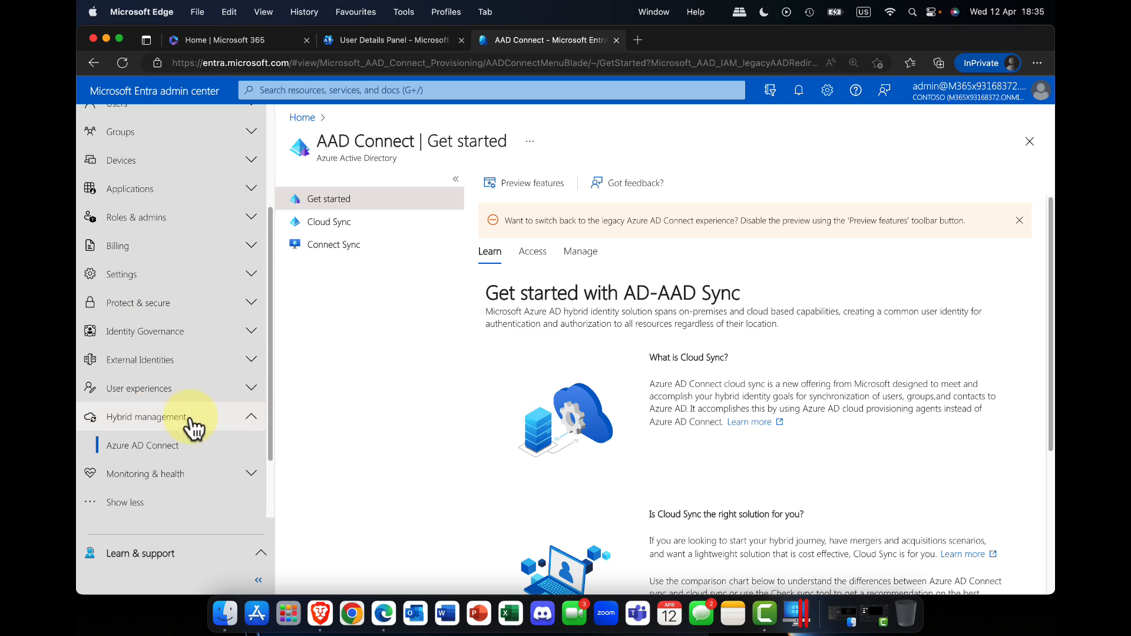
Step: Open the Diagnose and solve problems page from the Learn & support resources
{"action": "scroll", "coordinate": [194, 406], "scroll_direction": "down", "scroll_amount": 3}
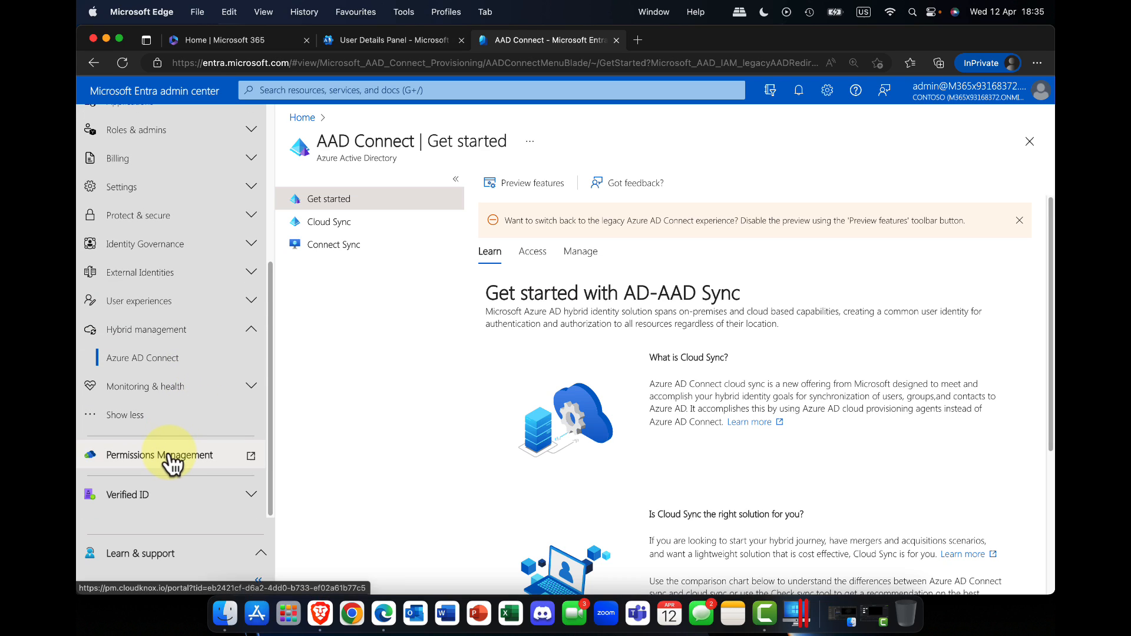
{"action": "left_click", "coordinate": [183, 553]}
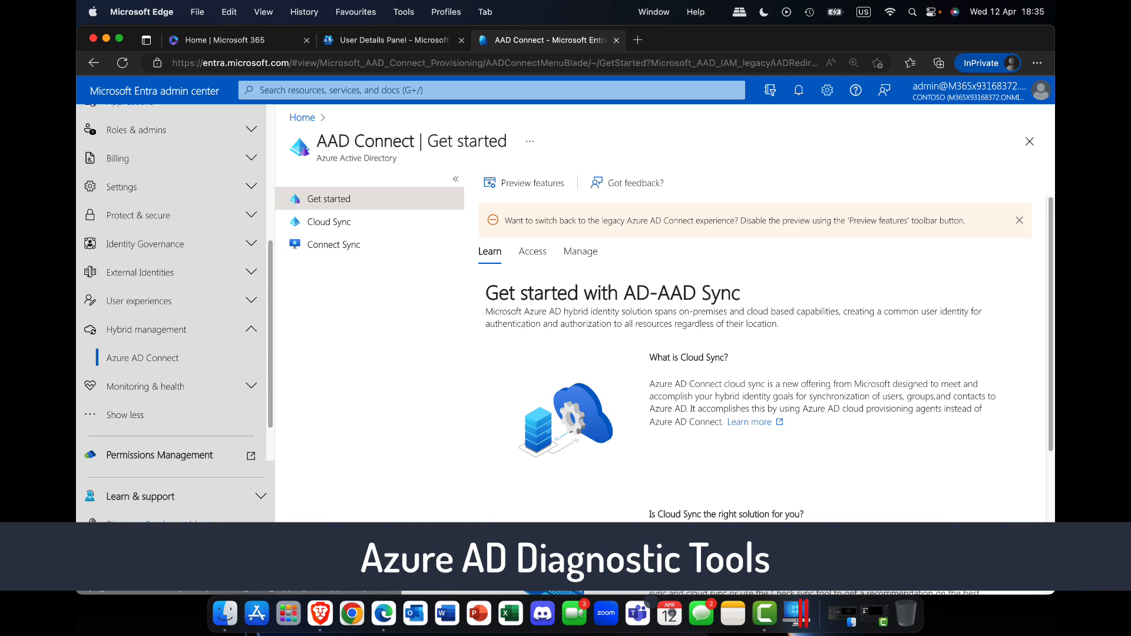
{"action": "left_click", "coordinate": [178, 526]}
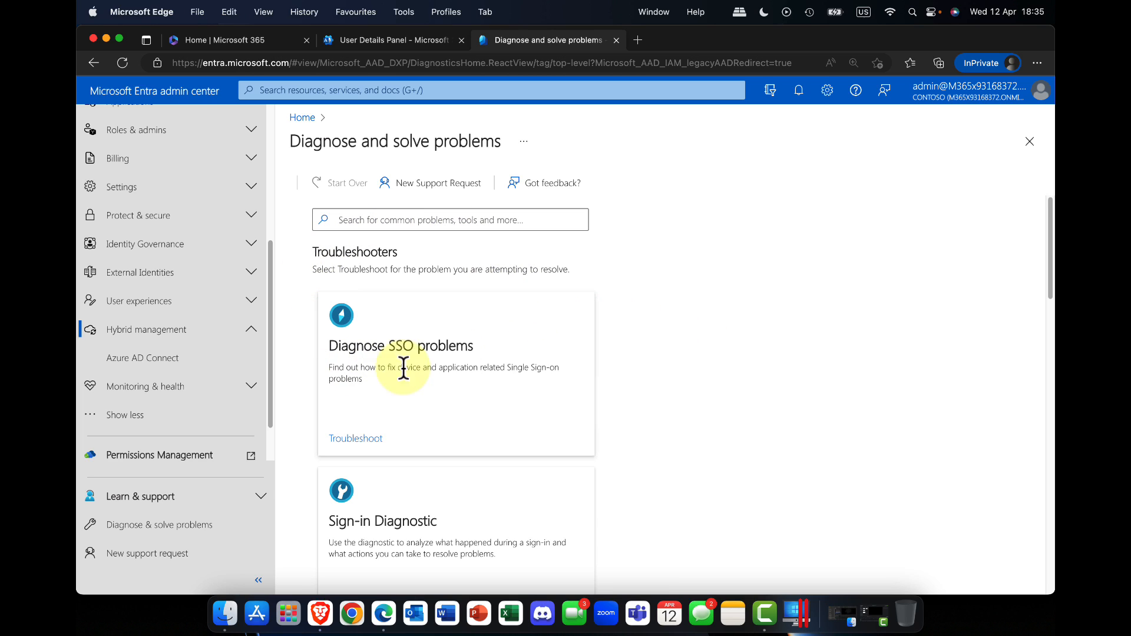
Step: Look through the troubleshooters and common problem guidance on the Diagnose and solve problems page
{"action": "key", "text": "super+minus"}
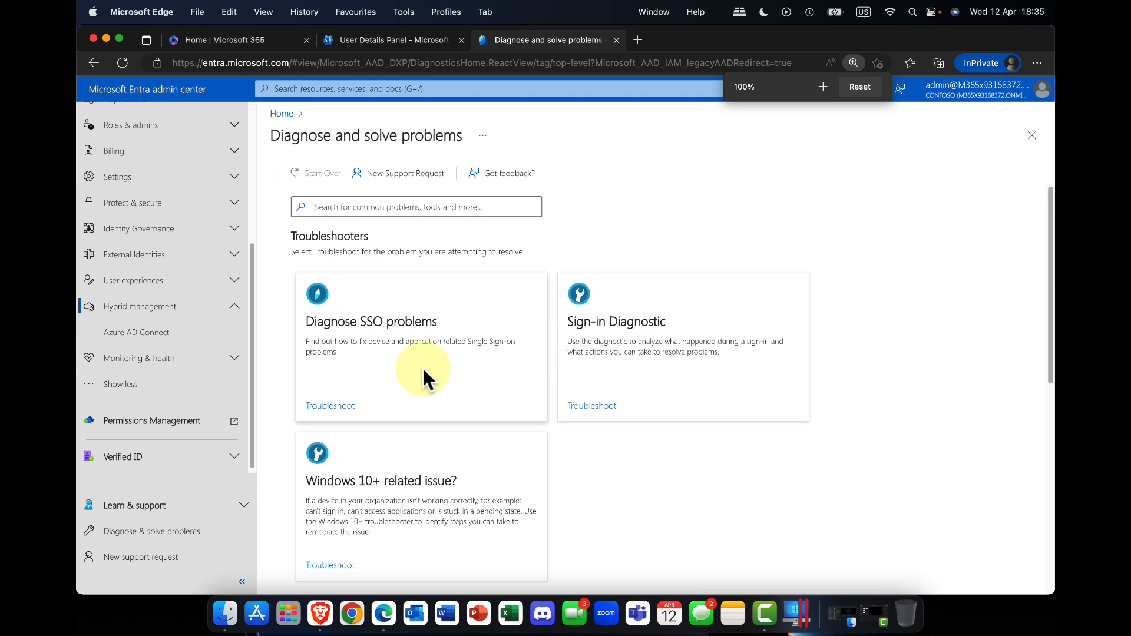
{"action": "scroll", "coordinate": [469, 374], "scroll_direction": "down", "scroll_amount": 5}
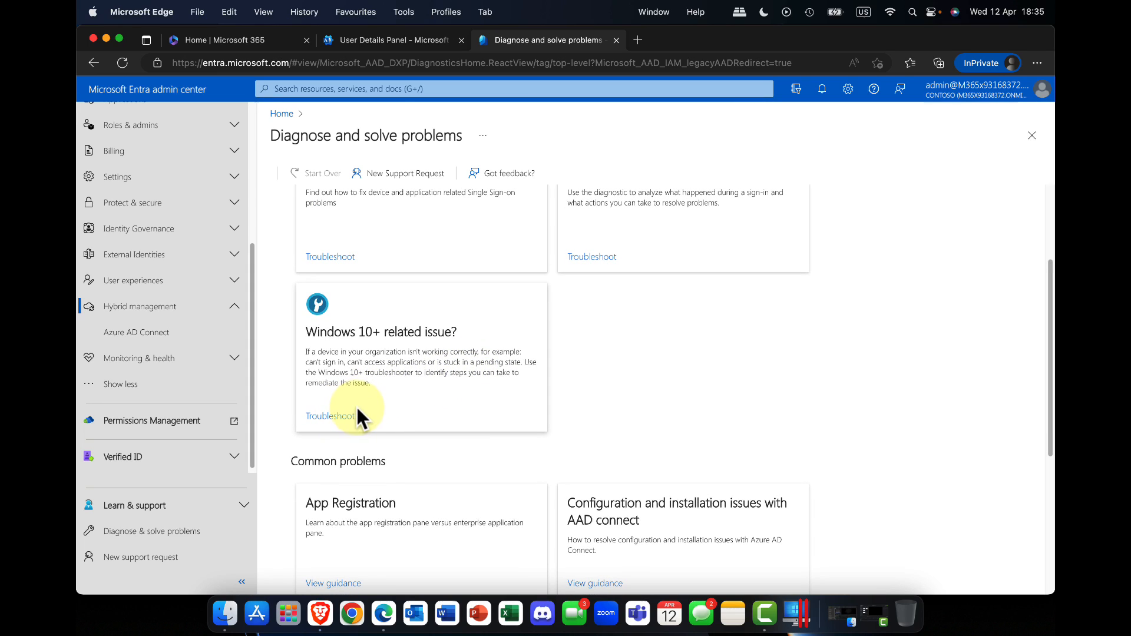
{"action": "scroll", "coordinate": [357, 409], "scroll_direction": "up", "scroll_amount": 3}
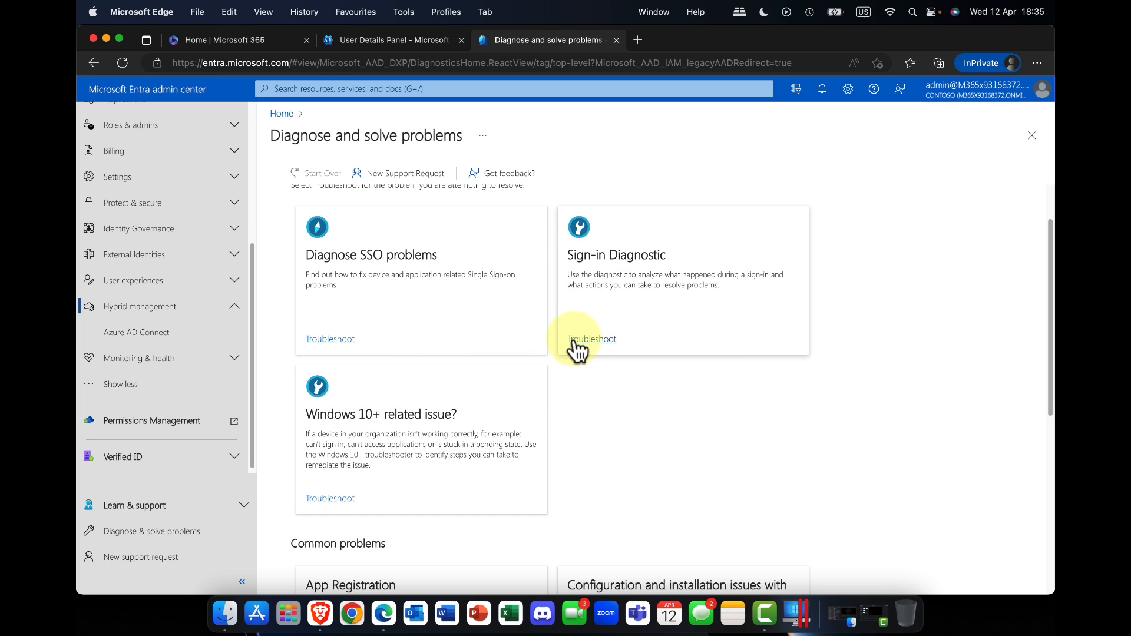
{"action": "scroll", "coordinate": [530, 354], "scroll_direction": "down", "scroll_amount": 5}
{"action": "scroll", "coordinate": [518, 354], "scroll_direction": "down", "scroll_amount": 3}
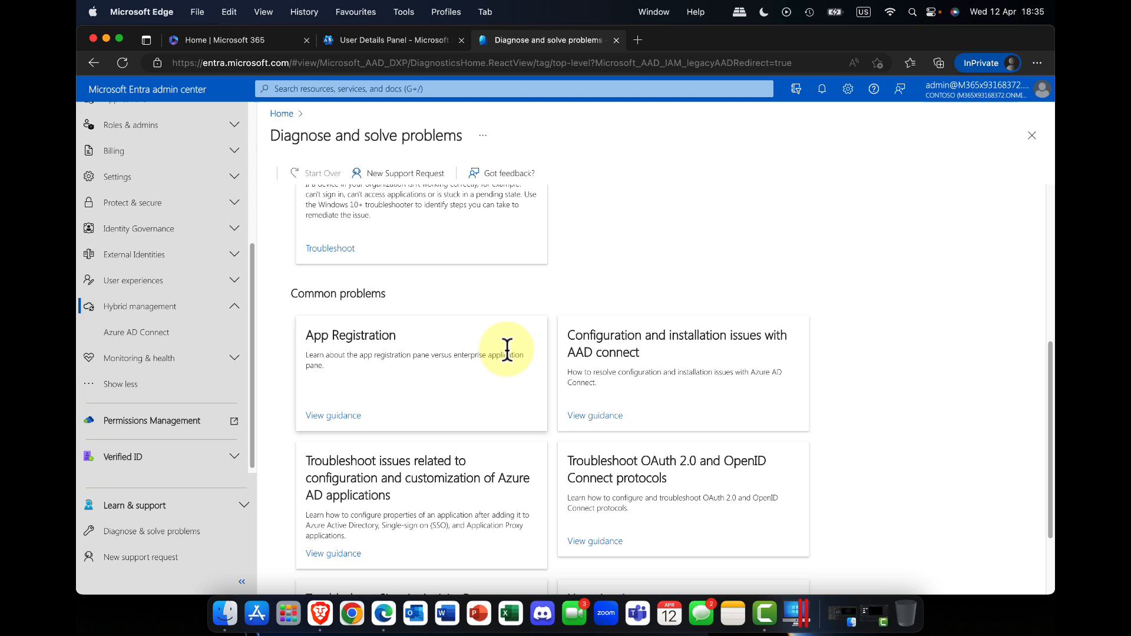
{"action": "scroll", "coordinate": [508, 349], "scroll_direction": "down", "scroll_amount": 4}
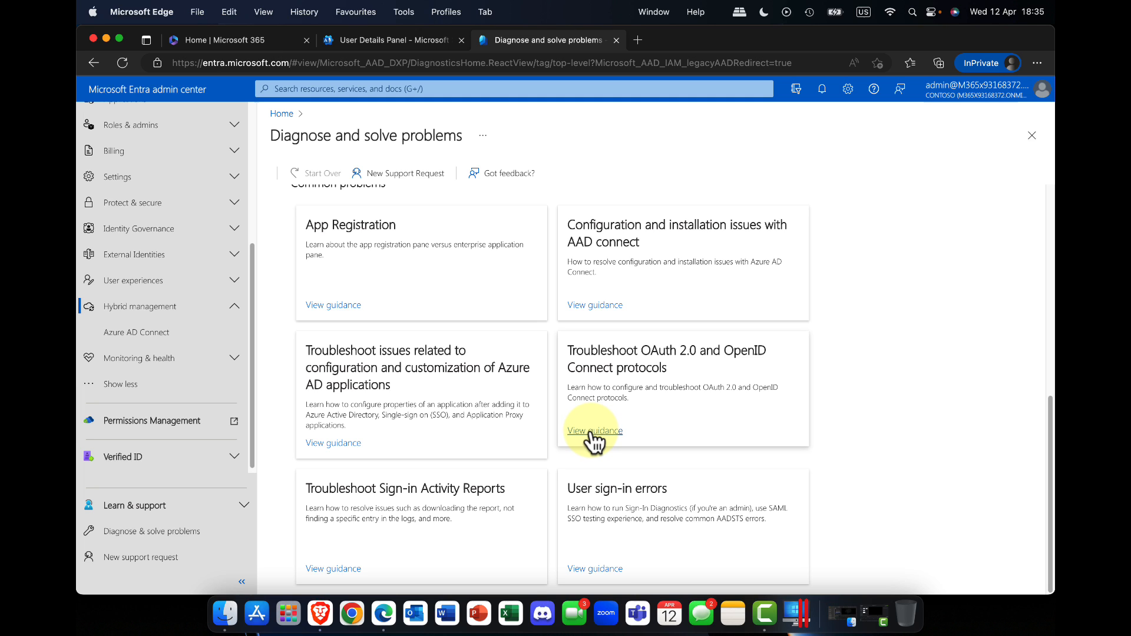
{"action": "scroll", "coordinate": [585, 425], "scroll_direction": "up", "scroll_amount": 6}
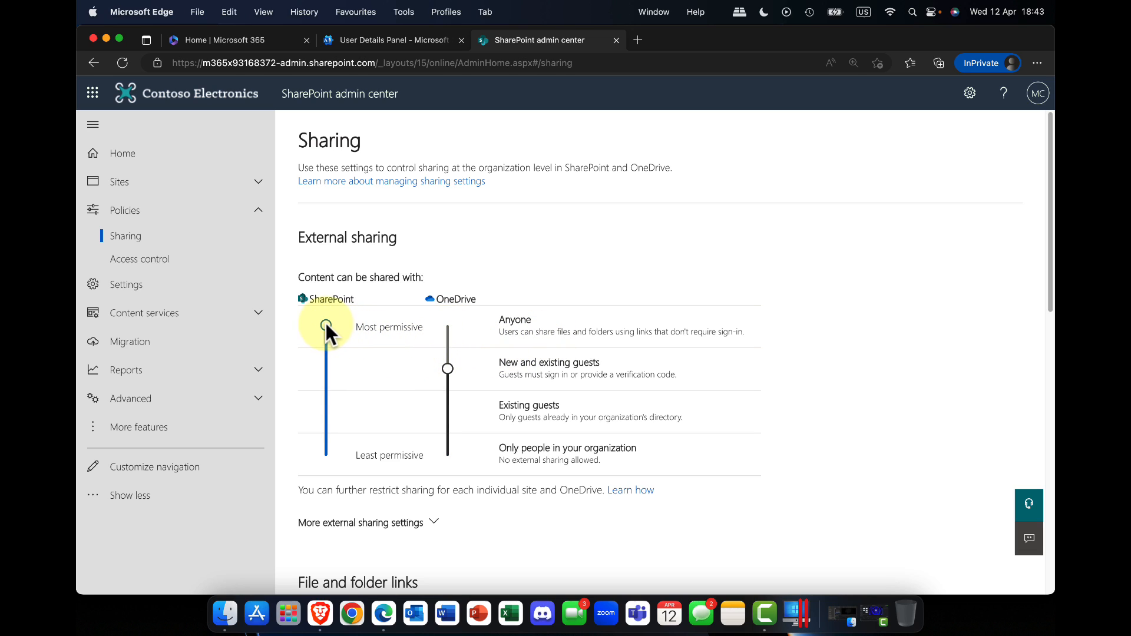
Step: In the SharePoint admin center, try stricter external sharing levels for SharePoint and OneDrive, ending with both at New and existing guests
{"action": "left_click_drag", "start_coordinate": [327, 324], "coordinate": [324, 350]}
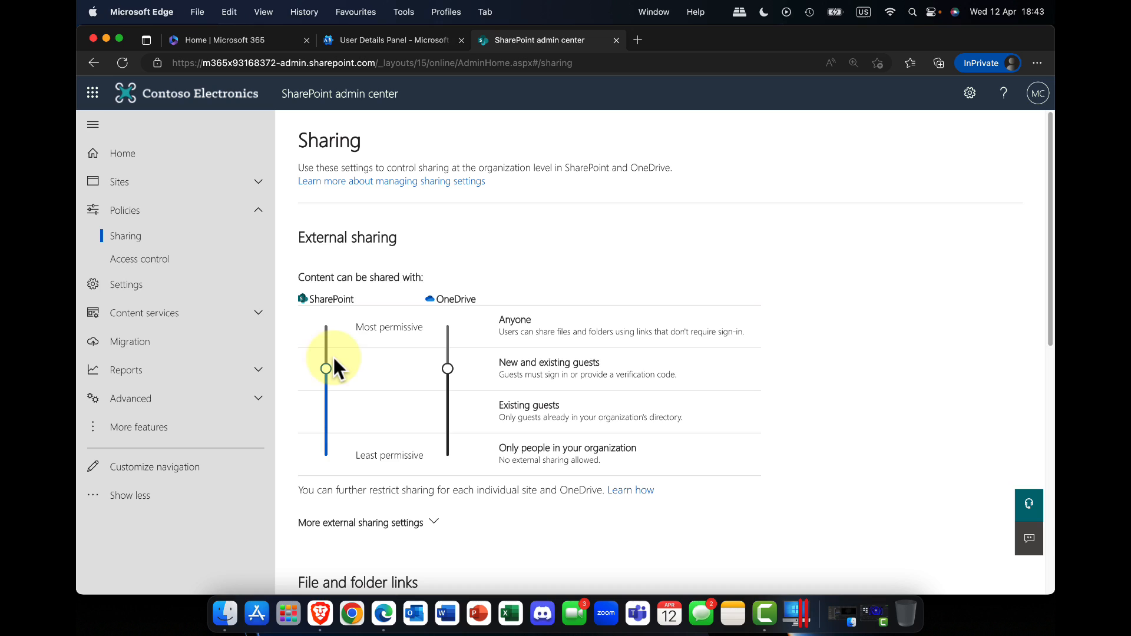
{"action": "left_click_drag", "start_coordinate": [448, 368], "coordinate": [439, 356]}
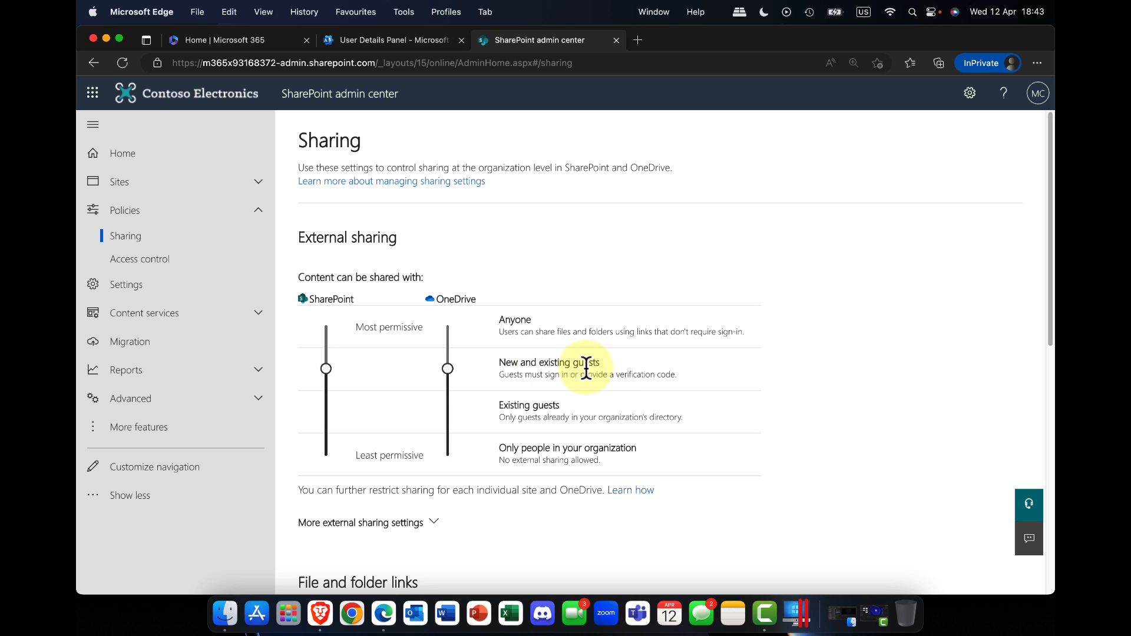
{"action": "left_click", "coordinate": [447, 400]}
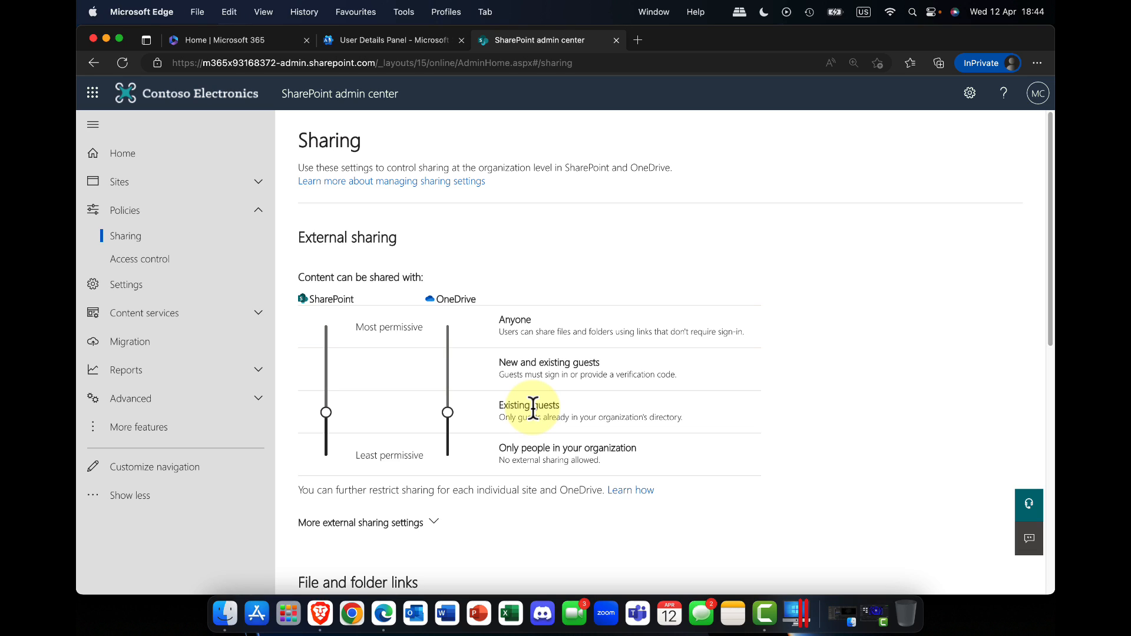
{"action": "left_click", "coordinate": [328, 452]}
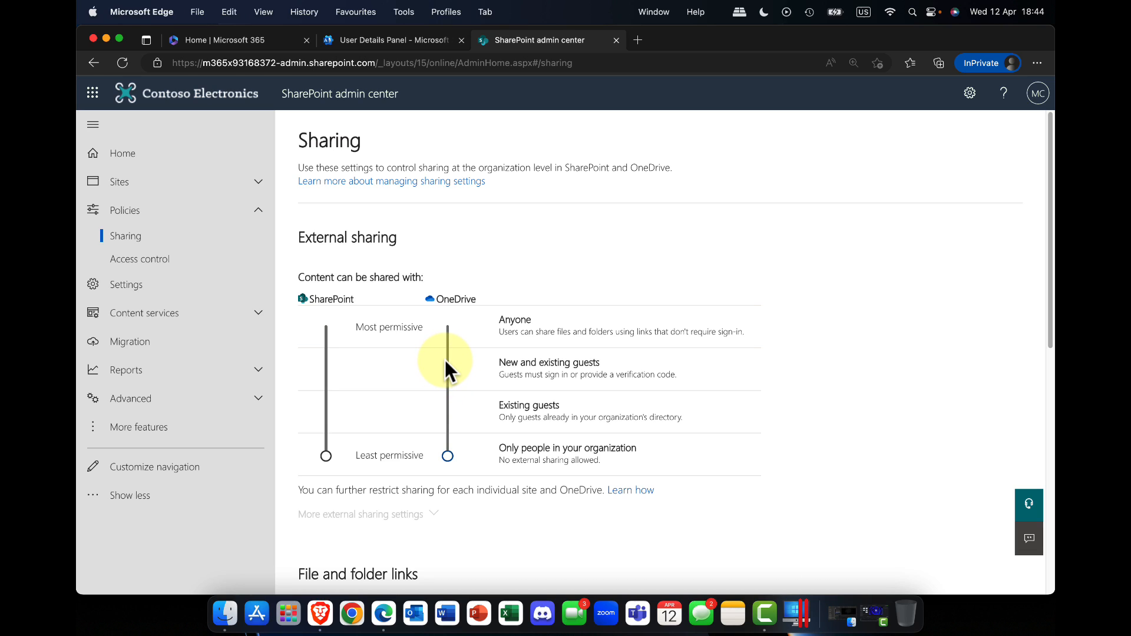
{"action": "left_click_drag", "start_coordinate": [323, 454], "coordinate": [322, 373]}
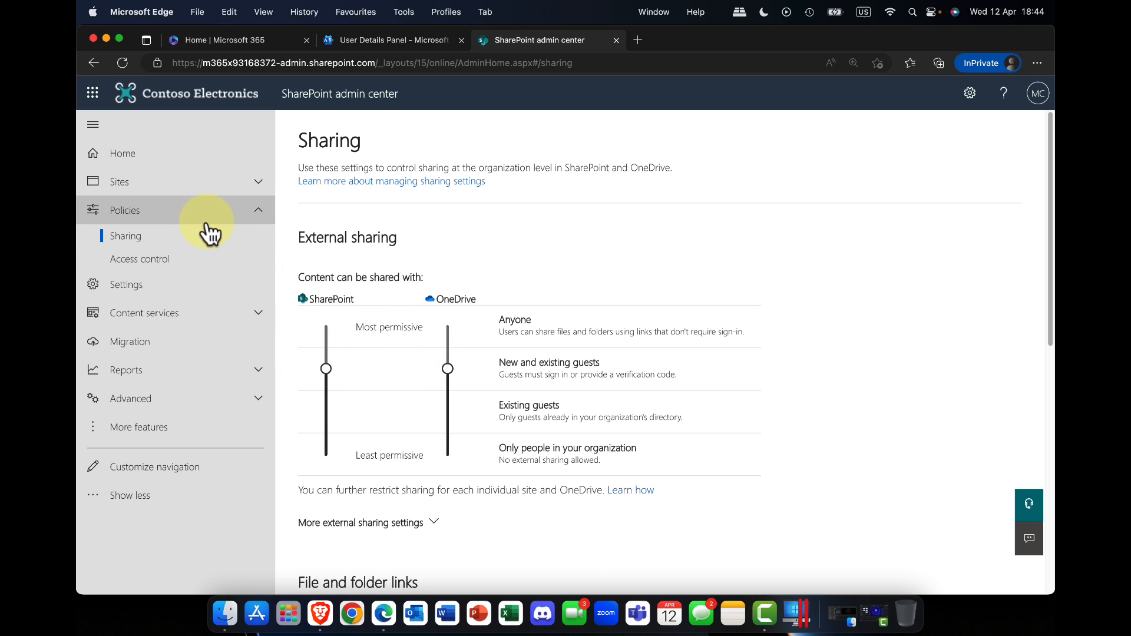
Step: Open the BergenHQ site from the active sites list and examine its settings
{"action": "left_click", "coordinate": [155, 188]}
{"action": "left_click", "coordinate": [154, 208]}
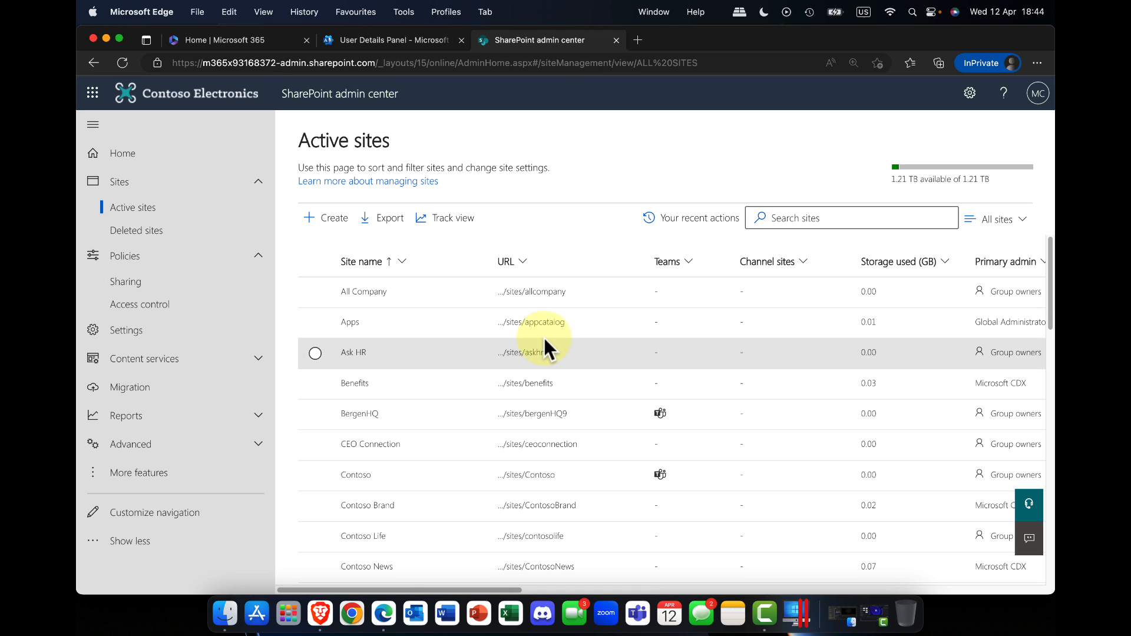
{"action": "left_click", "coordinate": [355, 414]}
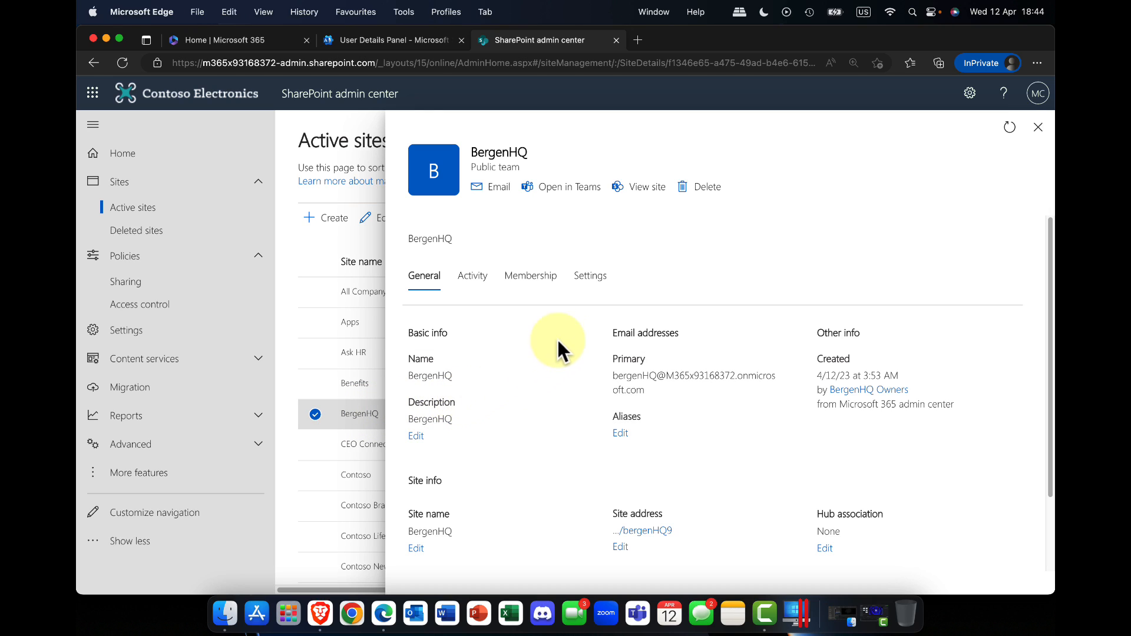
{"action": "left_click", "coordinate": [590, 282]}
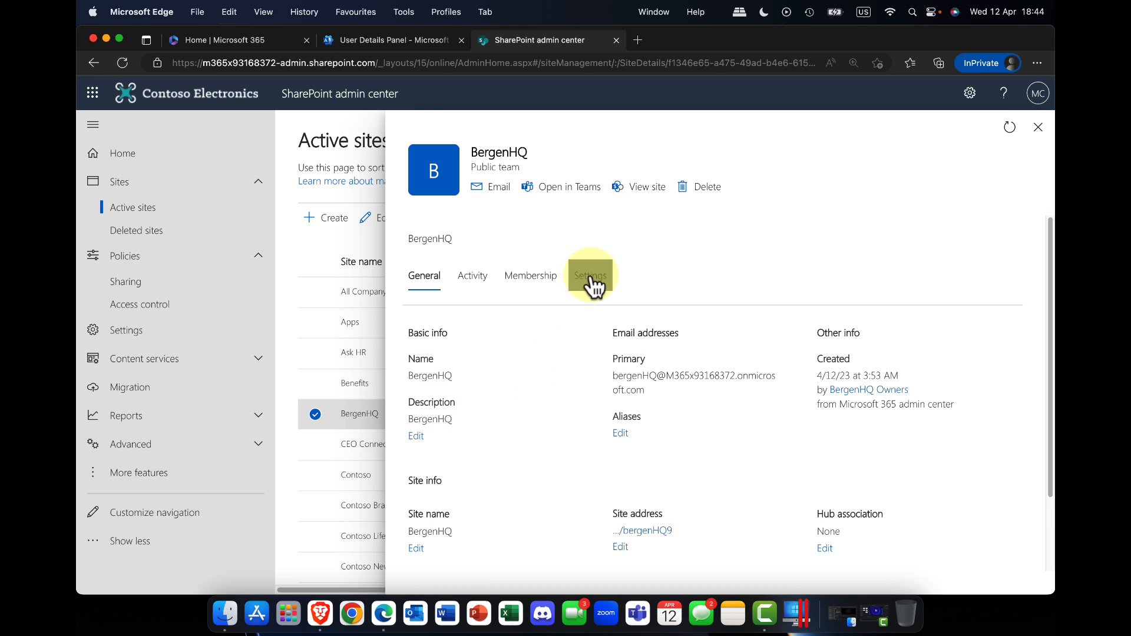
{"action": "scroll", "coordinate": [574, 336], "scroll_direction": "down", "scroll_amount": 1}
{"action": "scroll", "coordinate": [567, 348], "scroll_direction": "down", "scroll_amount": 1}
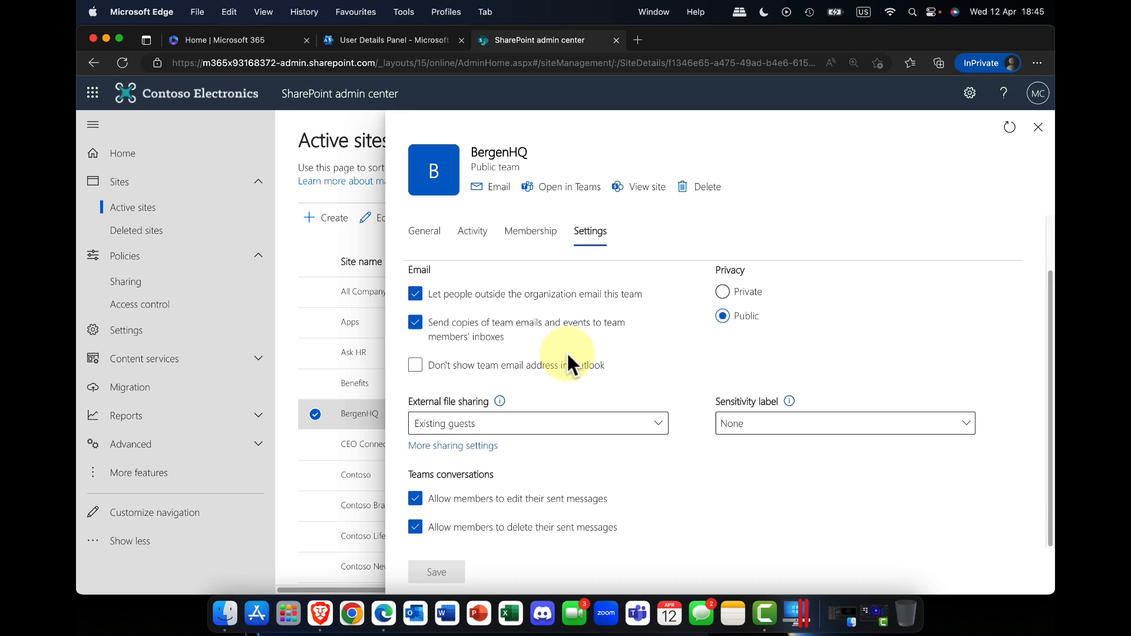
Step: Check the External file sharing choices for the BergenHQ site, keep Existing guests, and close the site details
{"action": "left_click", "coordinate": [654, 429]}
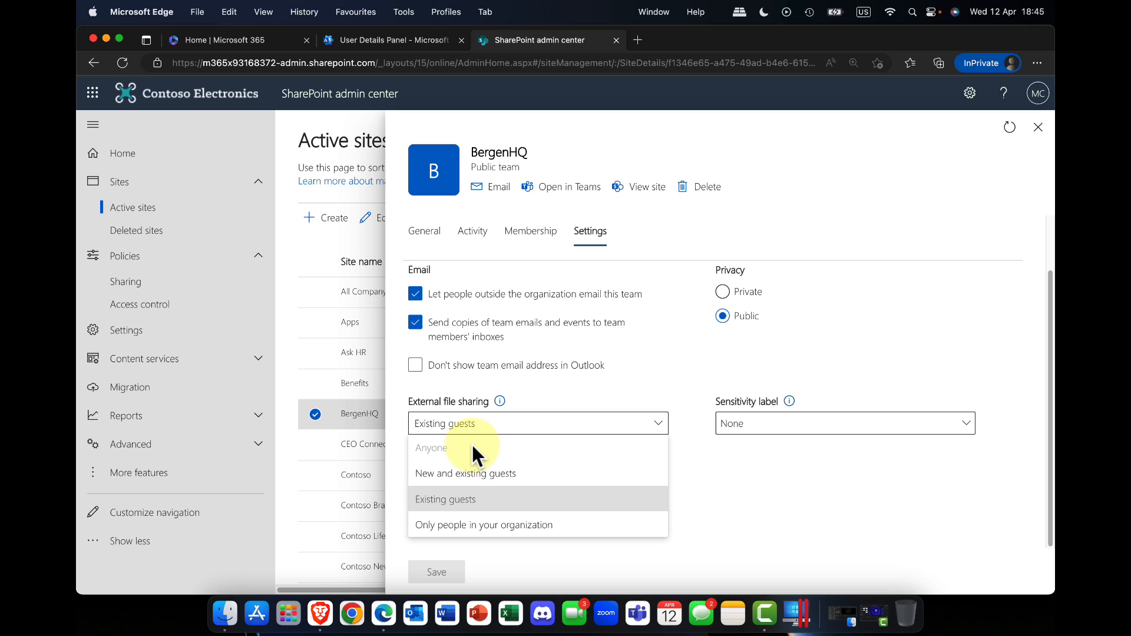
{"action": "left_click", "coordinate": [489, 501]}
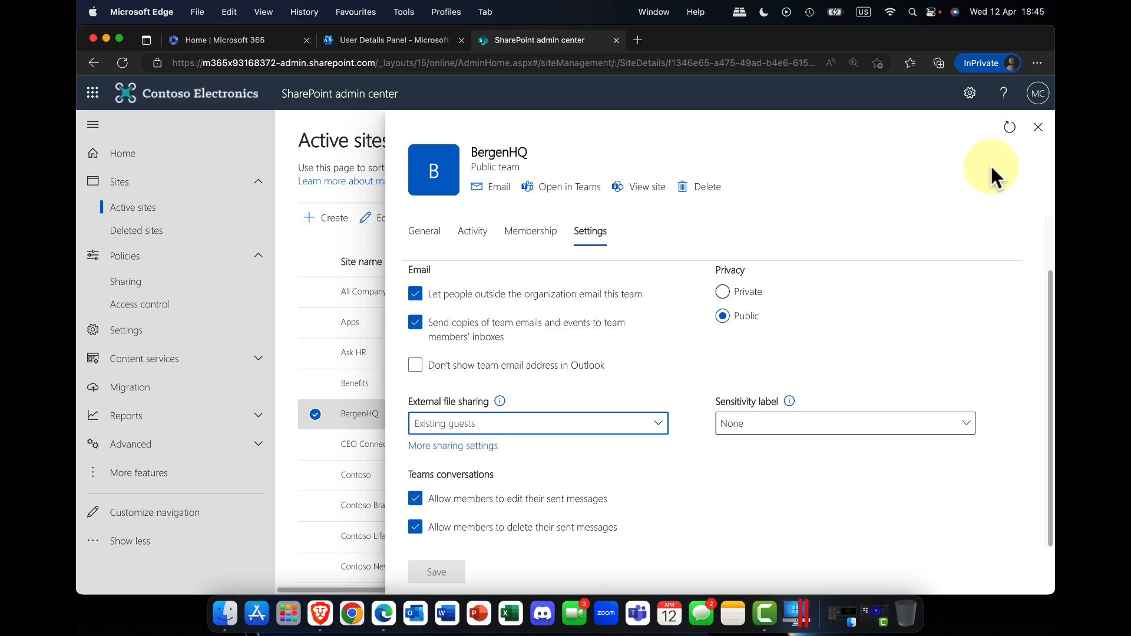
{"action": "left_click", "coordinate": [1038, 127]}
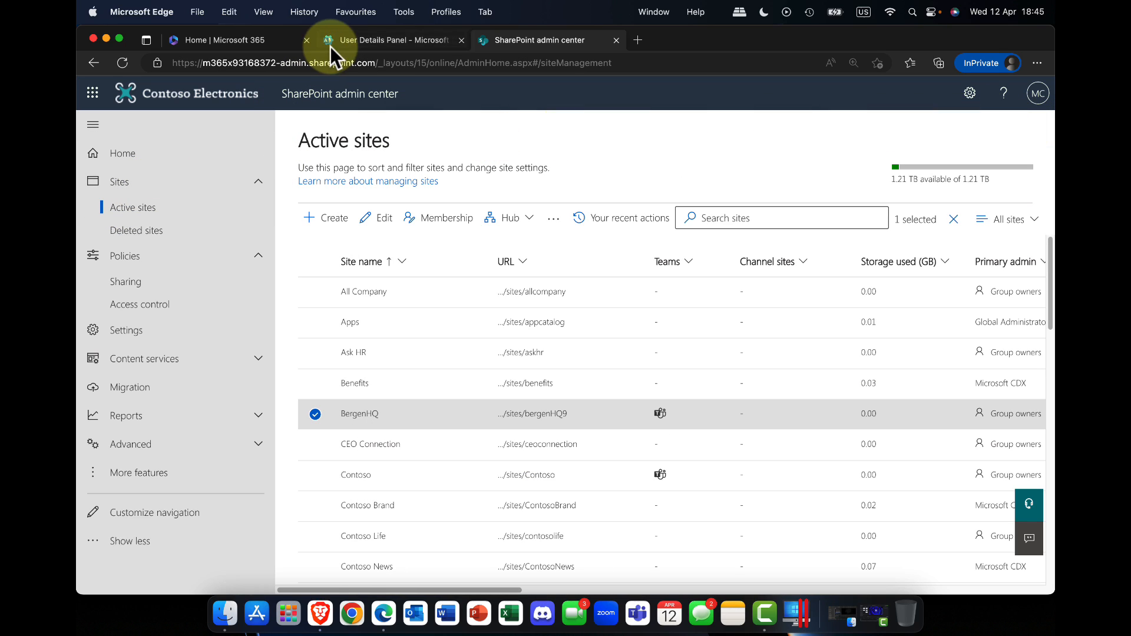
Step: Switch to the Microsoft 365 admin center and open the list of active teams and groups
{"action": "left_click", "coordinate": [412, 38]}
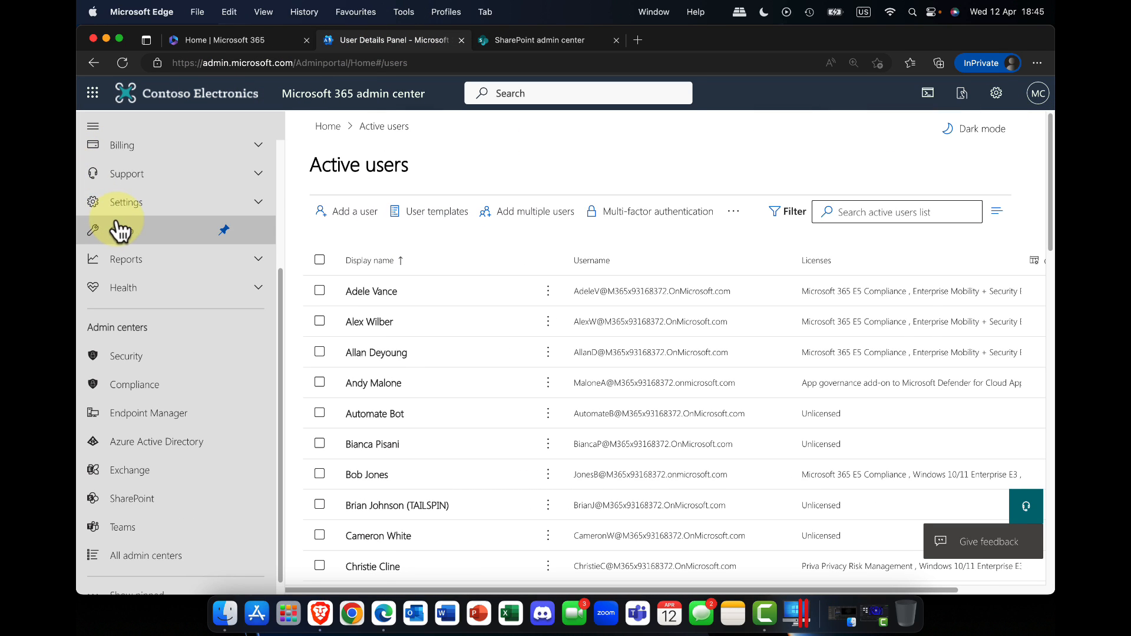
{"action": "scroll", "coordinate": [121, 231], "scroll_direction": "up", "scroll_amount": 3}
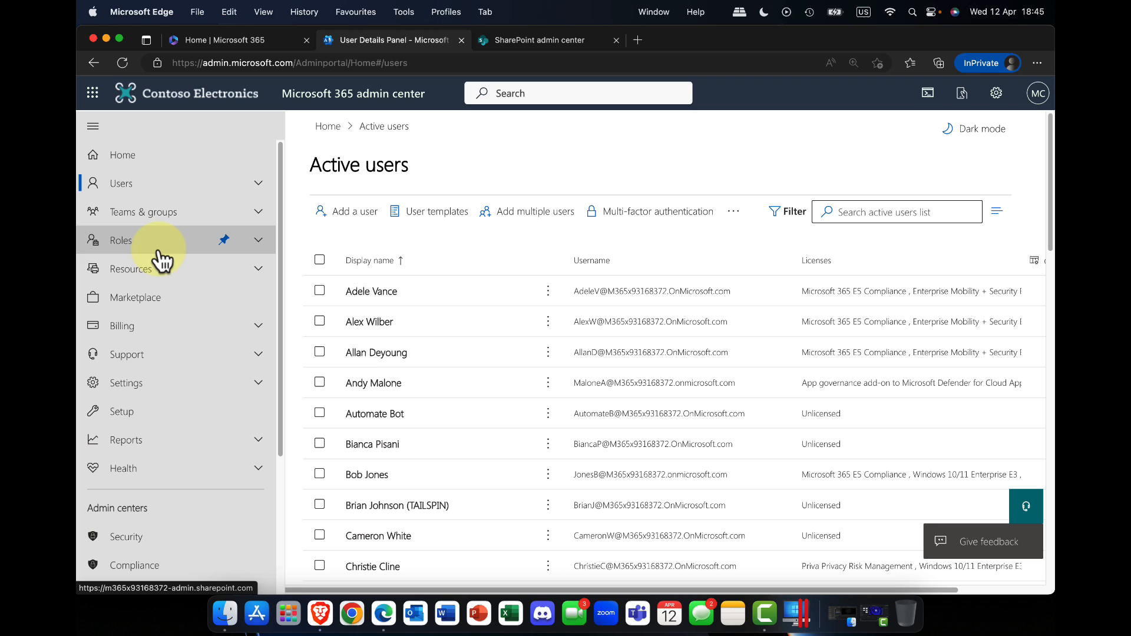
{"action": "left_click", "coordinate": [151, 213]}
{"action": "left_click", "coordinate": [153, 241]}
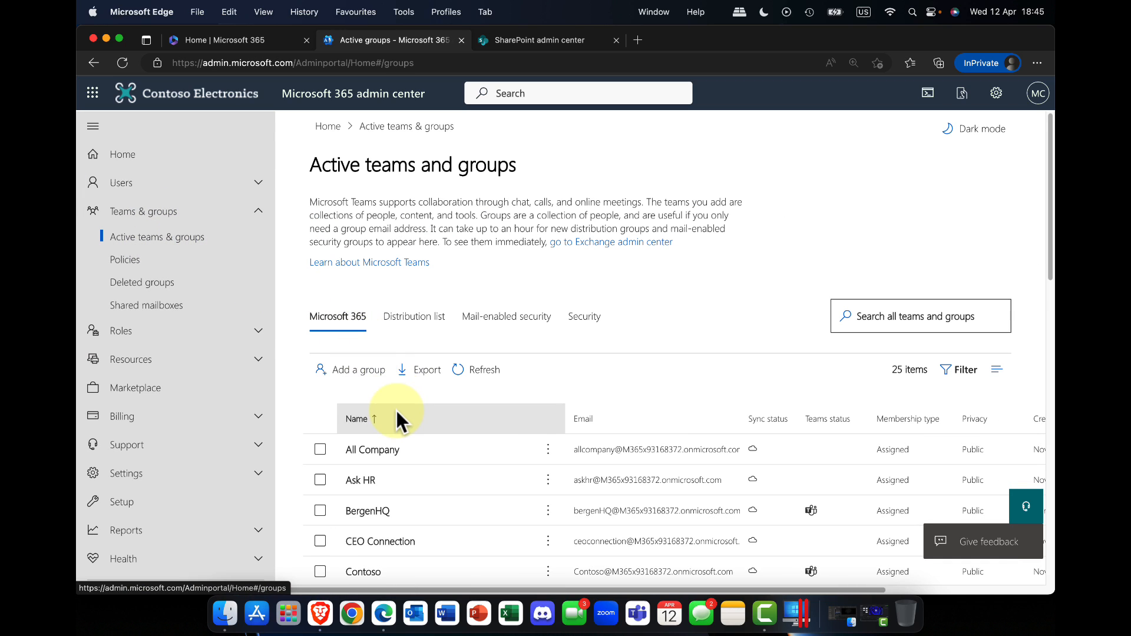
Step: Open the BergenHQ team's details and look over its email, privacy, sharing and channel settings
{"action": "scroll", "coordinate": [396, 419], "scroll_direction": "down", "scroll_amount": 3}
{"action": "left_click", "coordinate": [367, 412]}
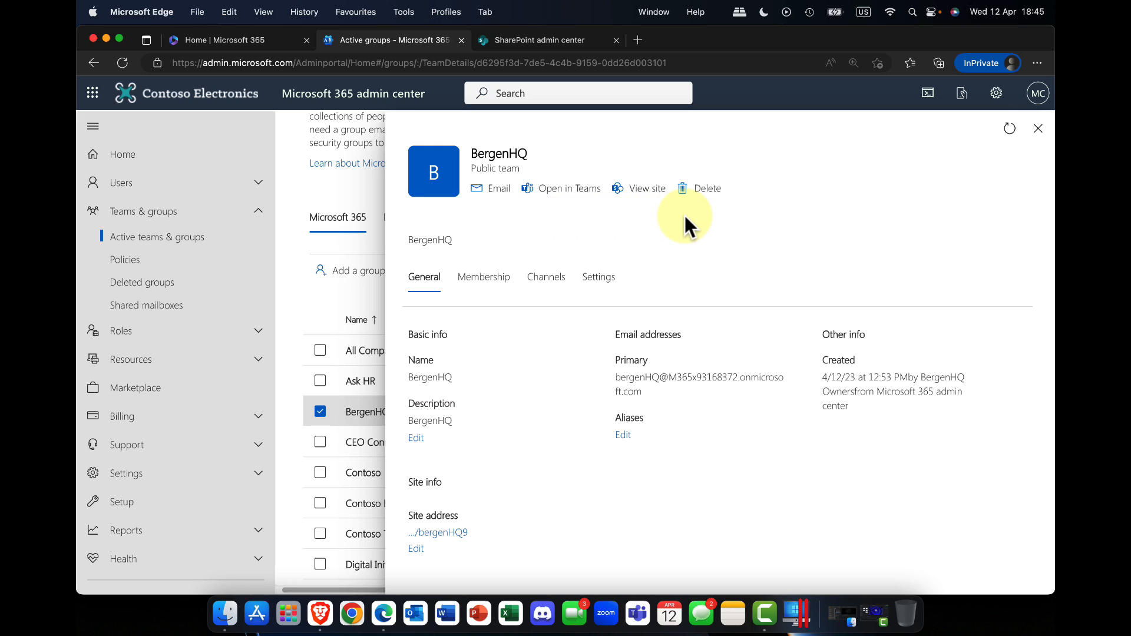
{"action": "left_click", "coordinate": [598, 280]}
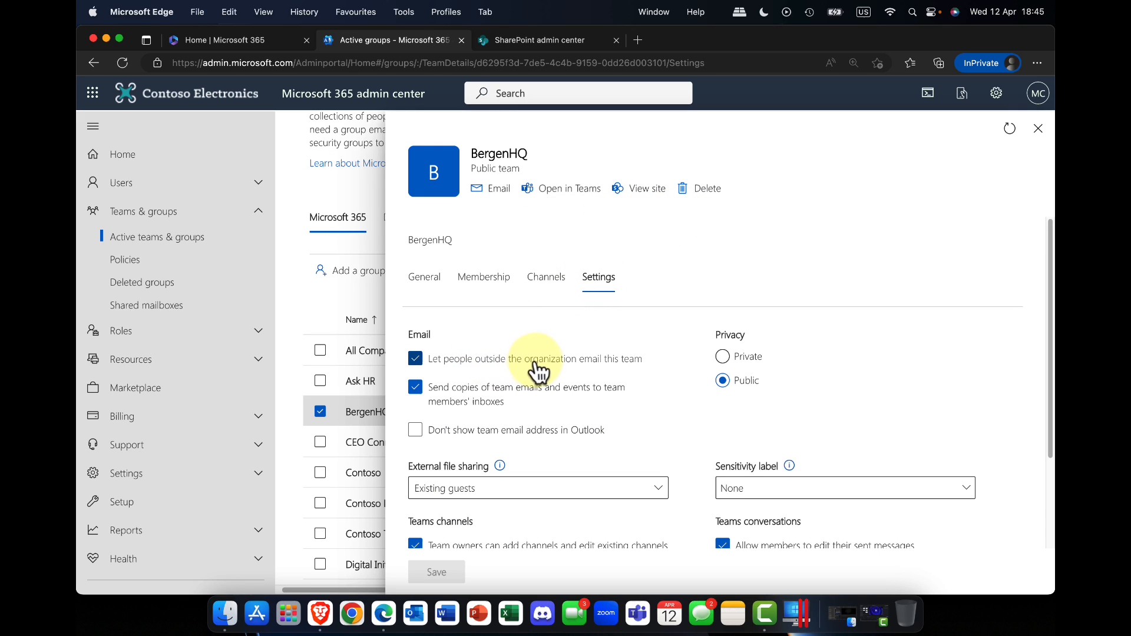
{"action": "scroll", "coordinate": [527, 369], "scroll_direction": "down", "scroll_amount": 3}
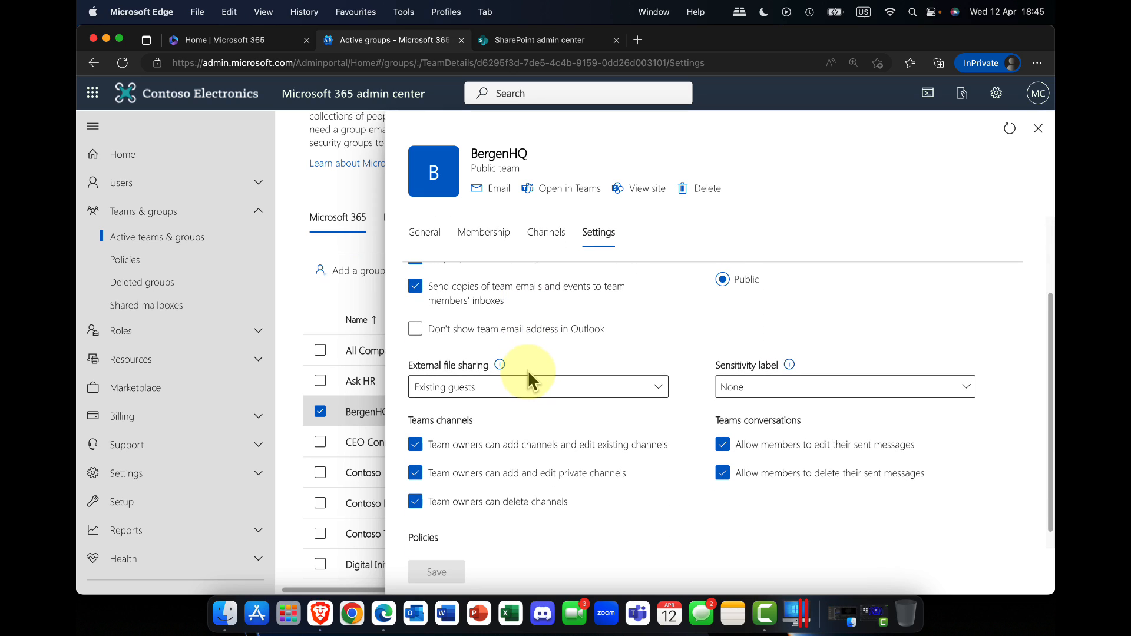
{"action": "scroll", "coordinate": [520, 368], "scroll_direction": "up", "scroll_amount": 3}
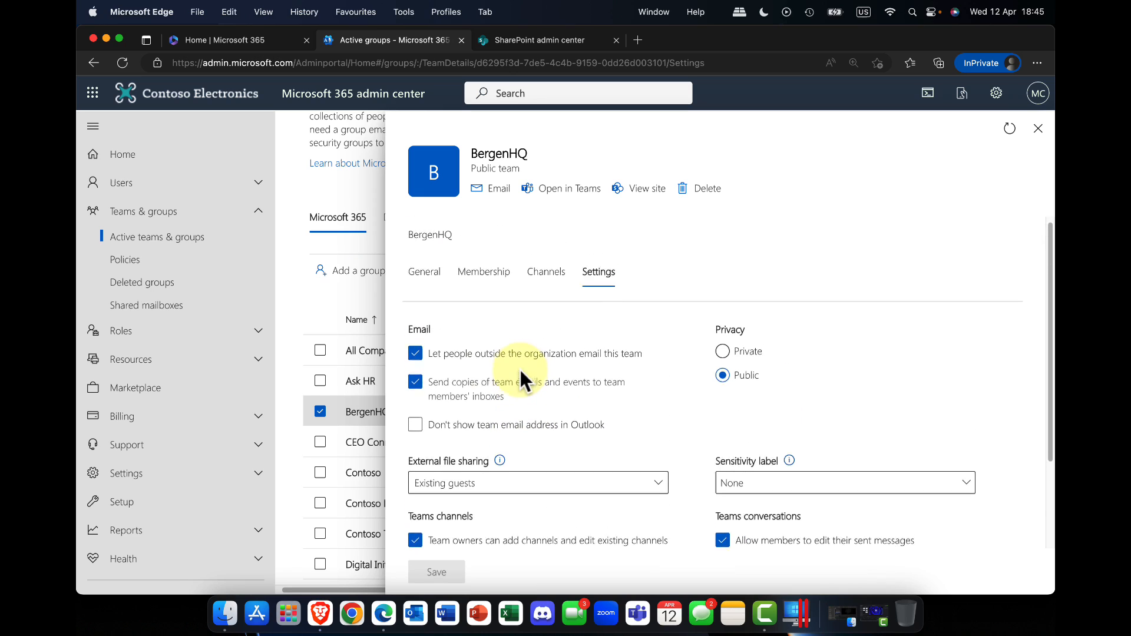
Step: Try turning off outside email to the team and copies to members' inboxes for BergenHQ, and turn both options back on
{"action": "left_click", "coordinate": [480, 374]}
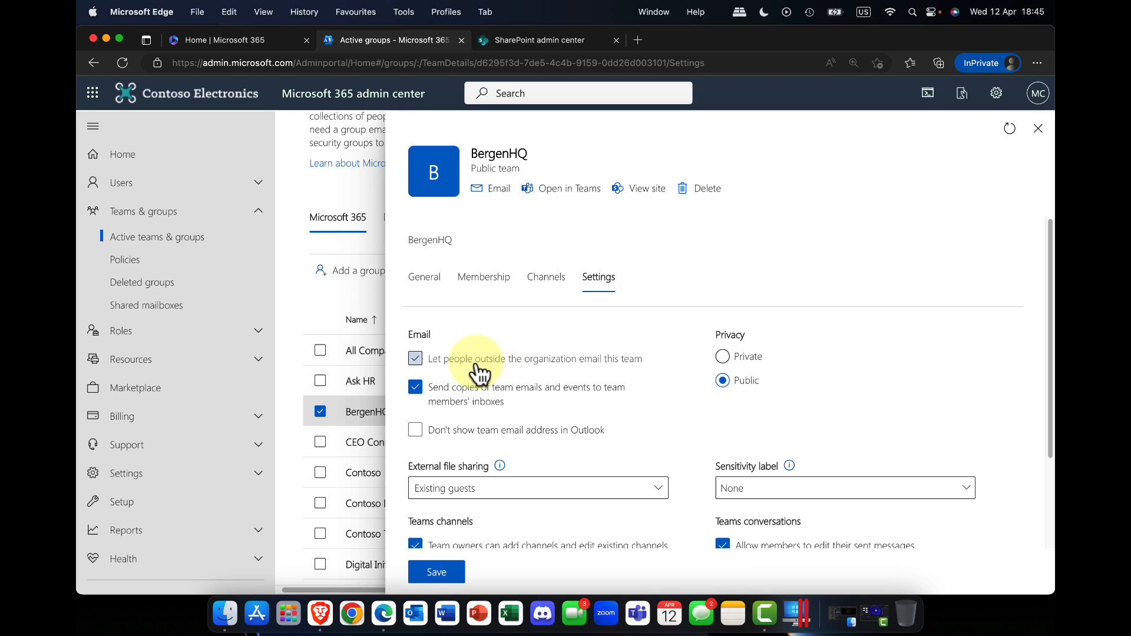
{"action": "left_click", "coordinate": [449, 406]}
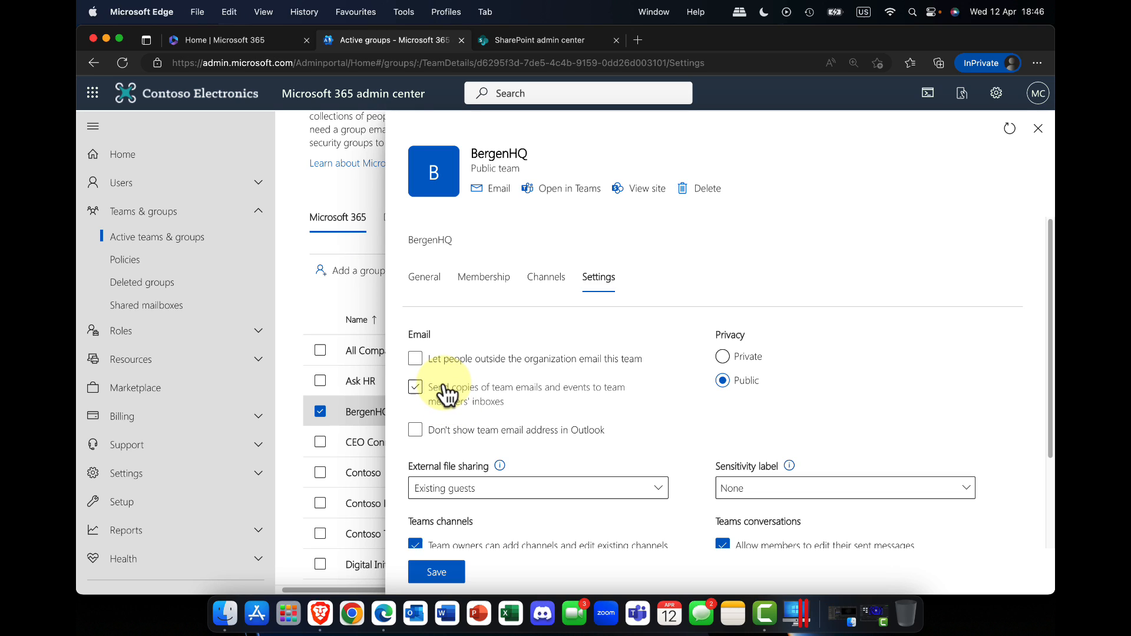
{"action": "left_click", "coordinate": [444, 384]}
{"action": "left_click", "coordinate": [457, 361]}
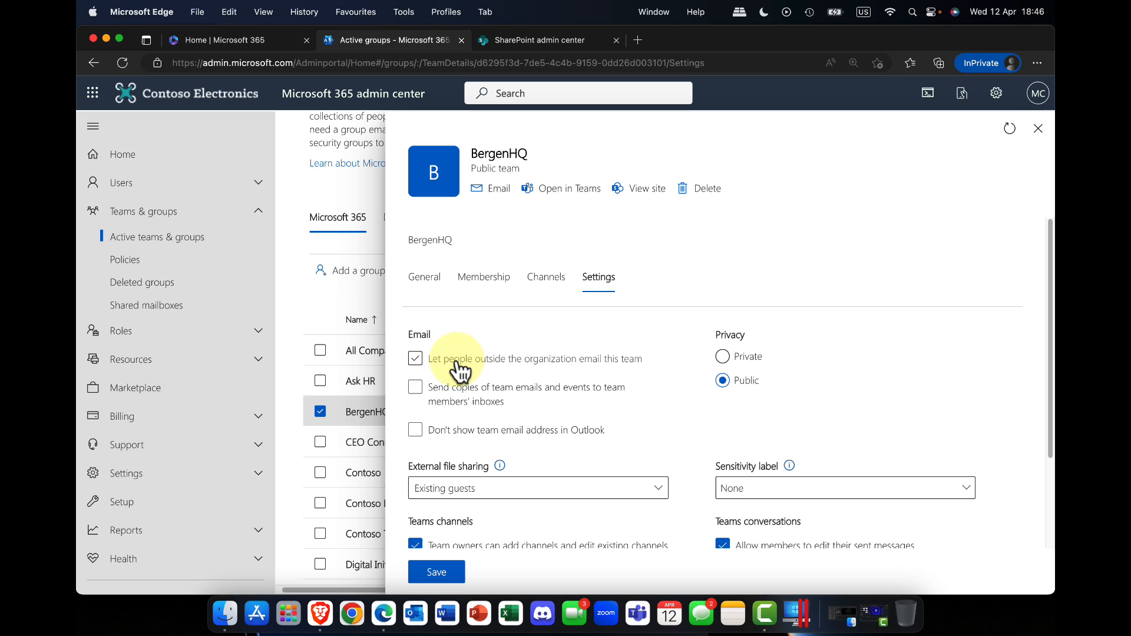
{"action": "left_click", "coordinate": [458, 361]}
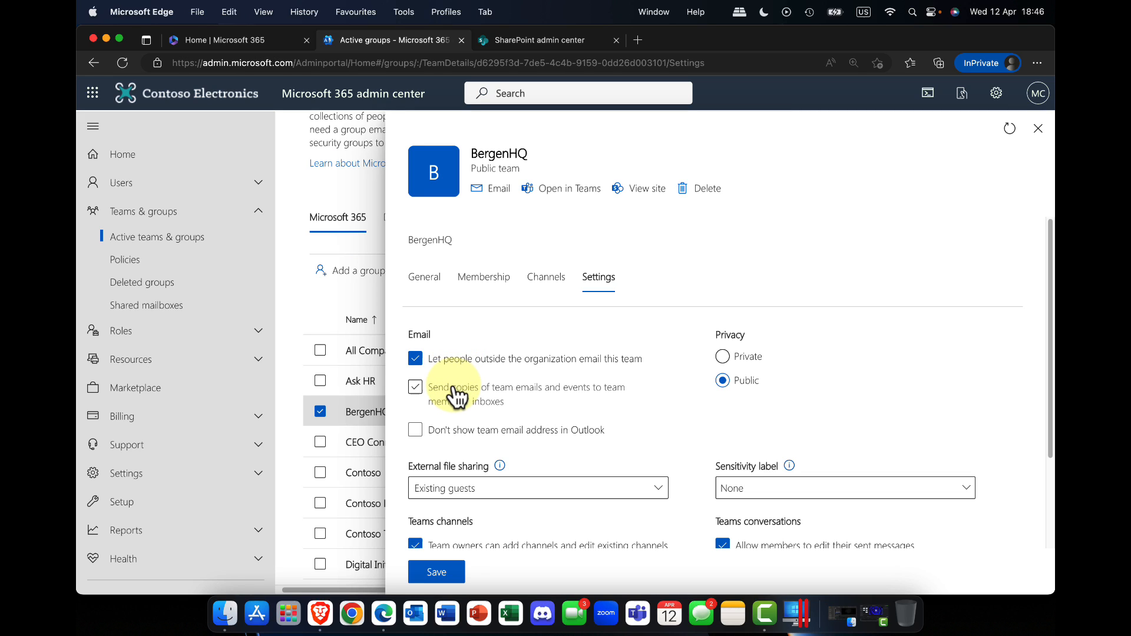
{"action": "left_click", "coordinate": [457, 395]}
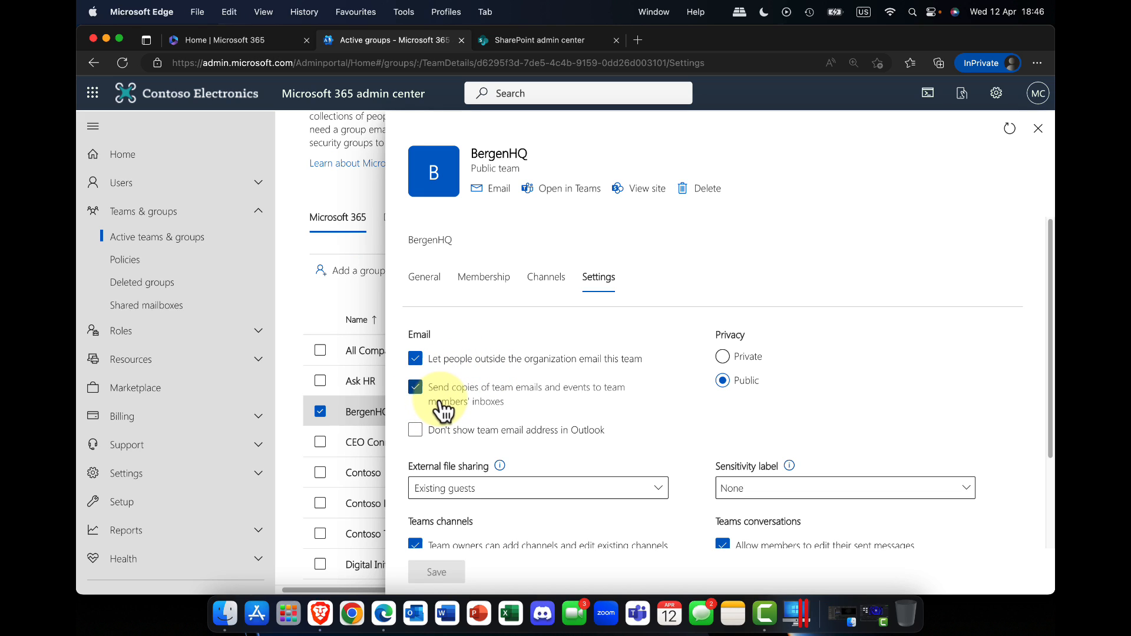
Step: Look over the External file sharing choices, the Sensitivity label choices including those under Highly Confidential, and the channel and conversation options for BergenHQ
{"action": "scroll", "coordinate": [456, 396], "scroll_direction": "down", "scroll_amount": 3}
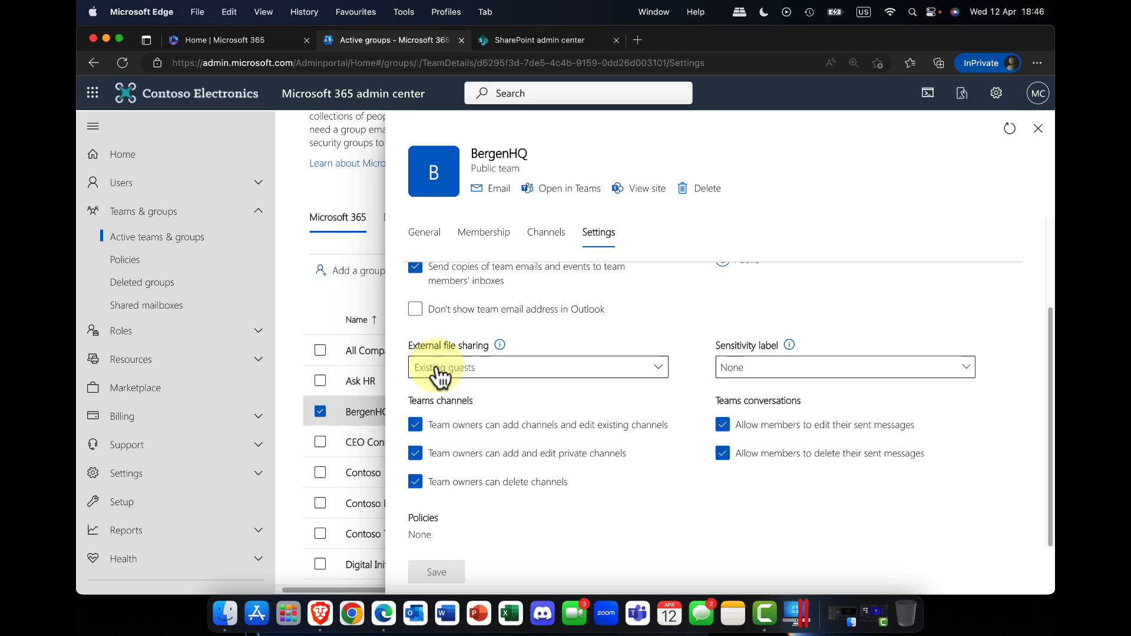
{"action": "left_click", "coordinate": [650, 365]}
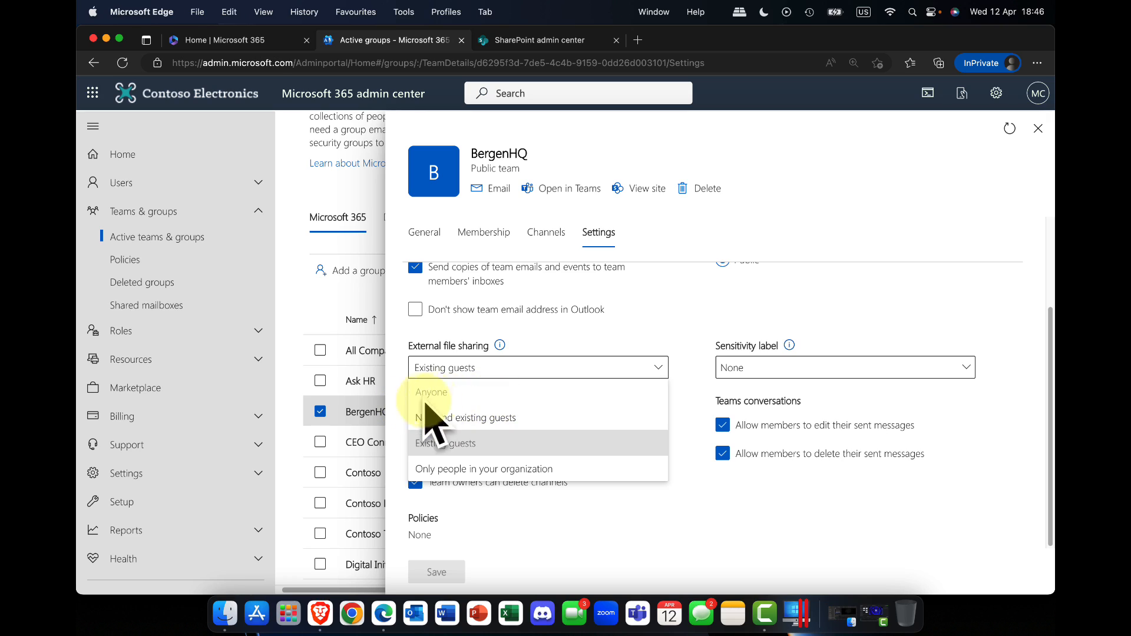
{"action": "left_click", "coordinate": [610, 308]}
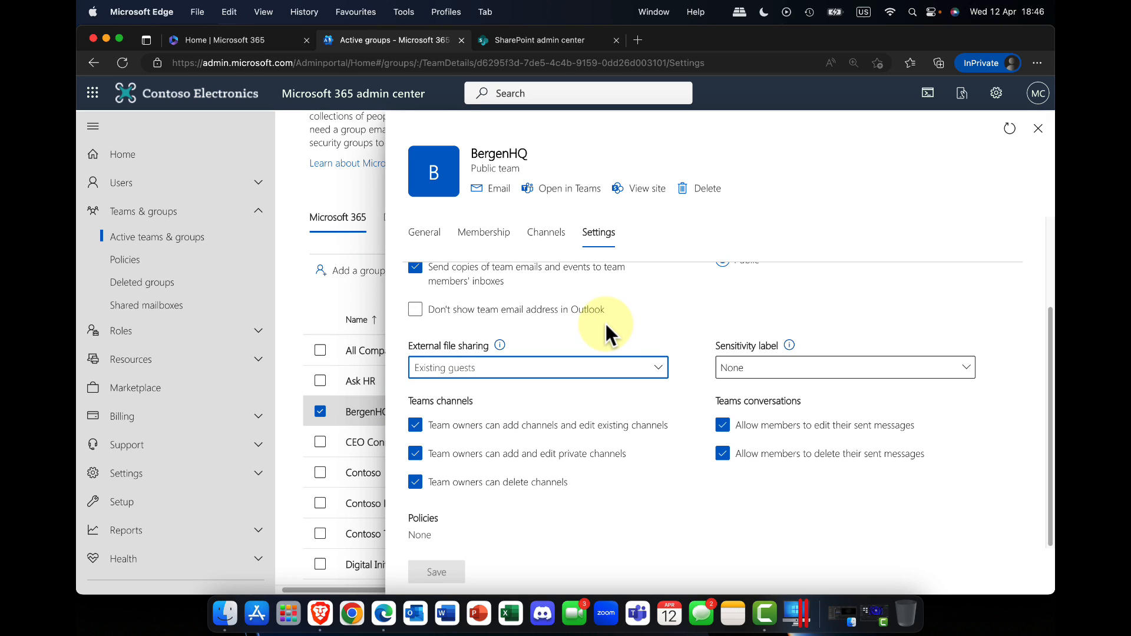
{"action": "left_click", "coordinate": [967, 369]}
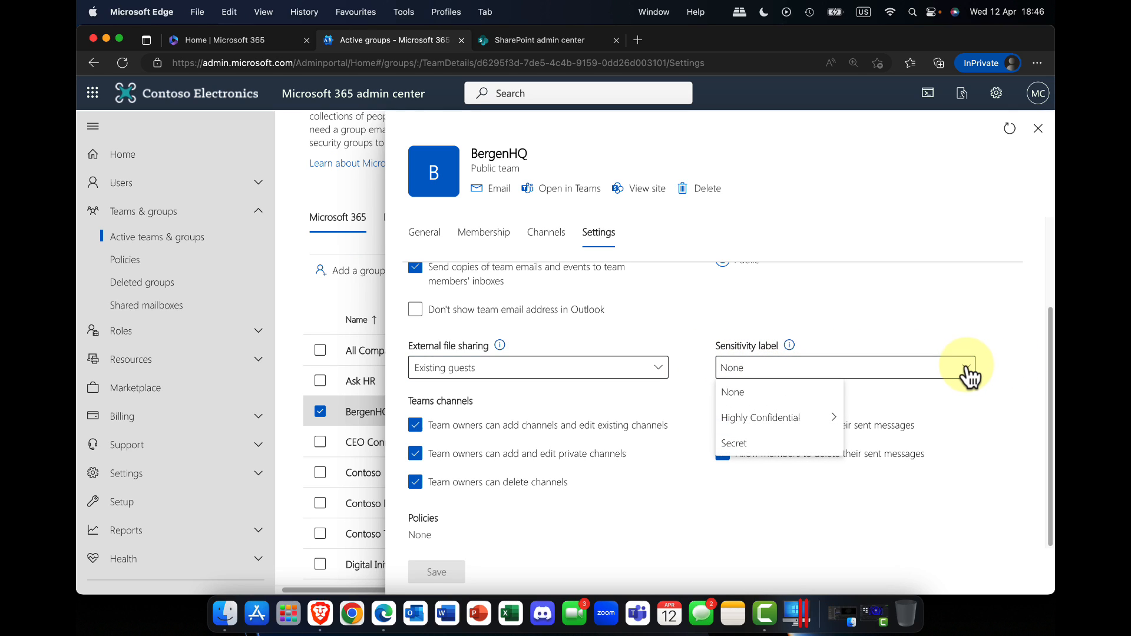
{"action": "mouse_move", "coordinate": [783, 420]}
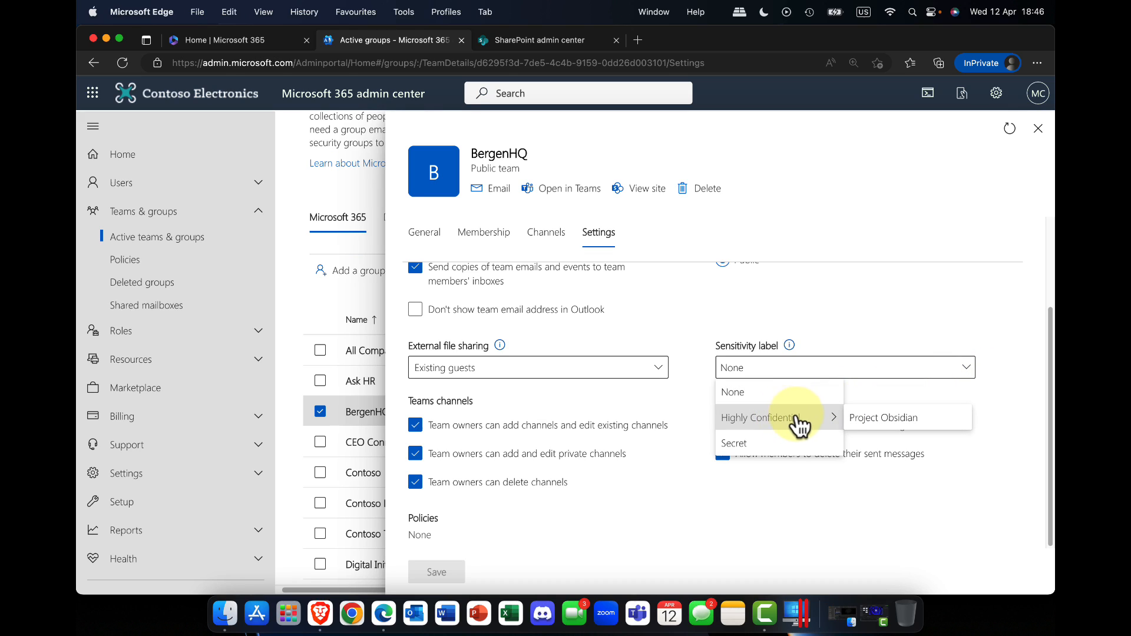
{"action": "left_click", "coordinate": [915, 296]}
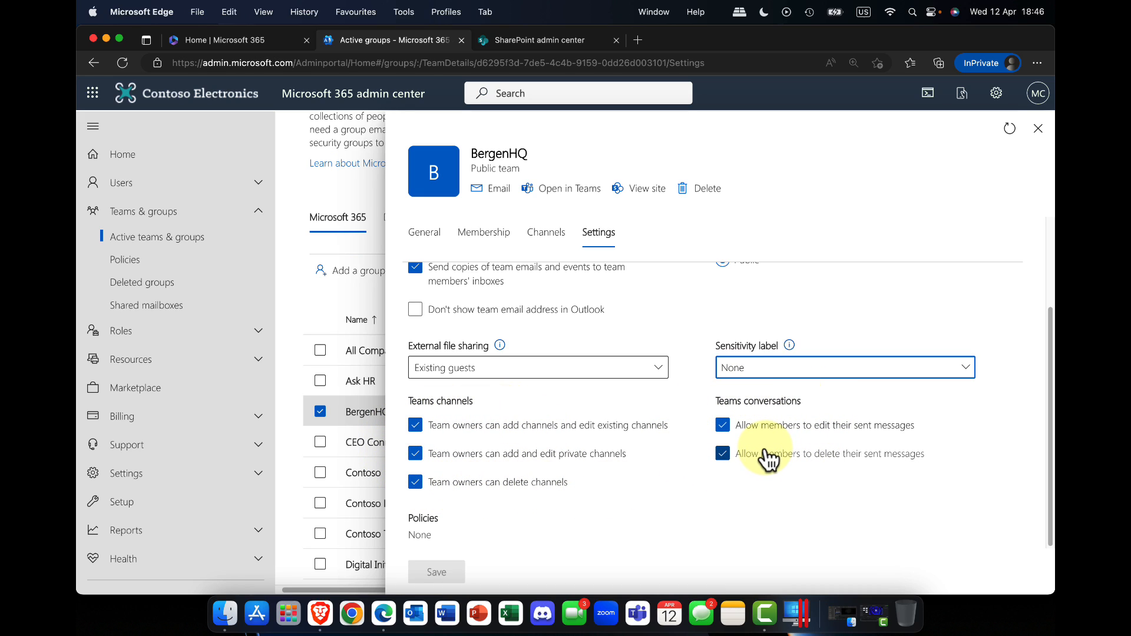
{"action": "scroll", "coordinate": [703, 448], "scroll_direction": "up", "scroll_amount": 1}
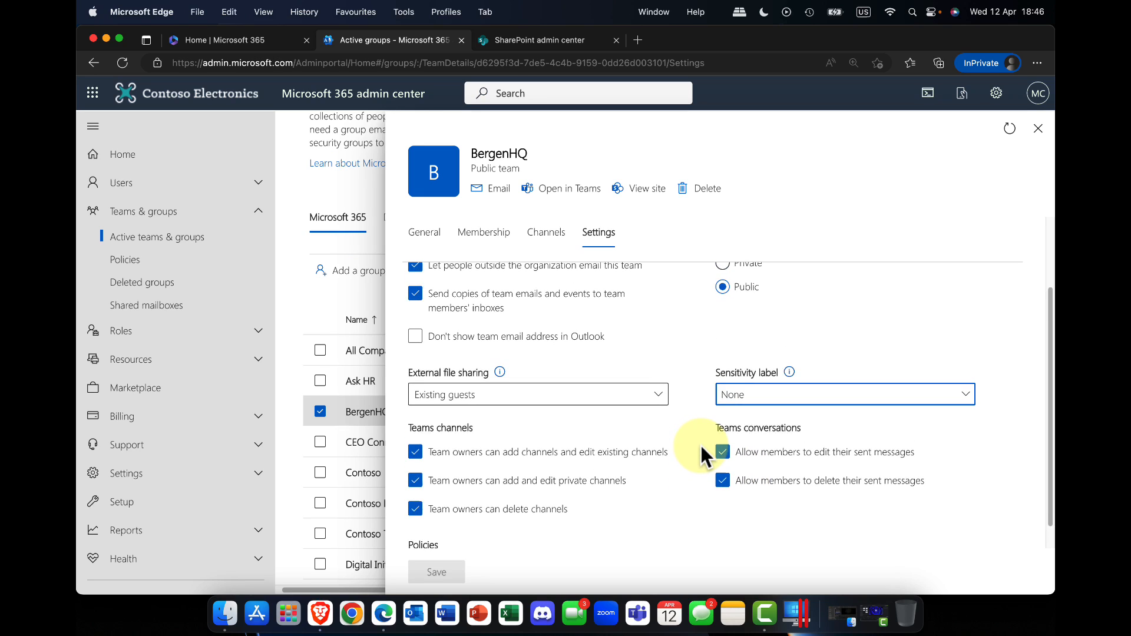
{"action": "scroll", "coordinate": [705, 456], "scroll_direction": "up", "scroll_amount": 3}
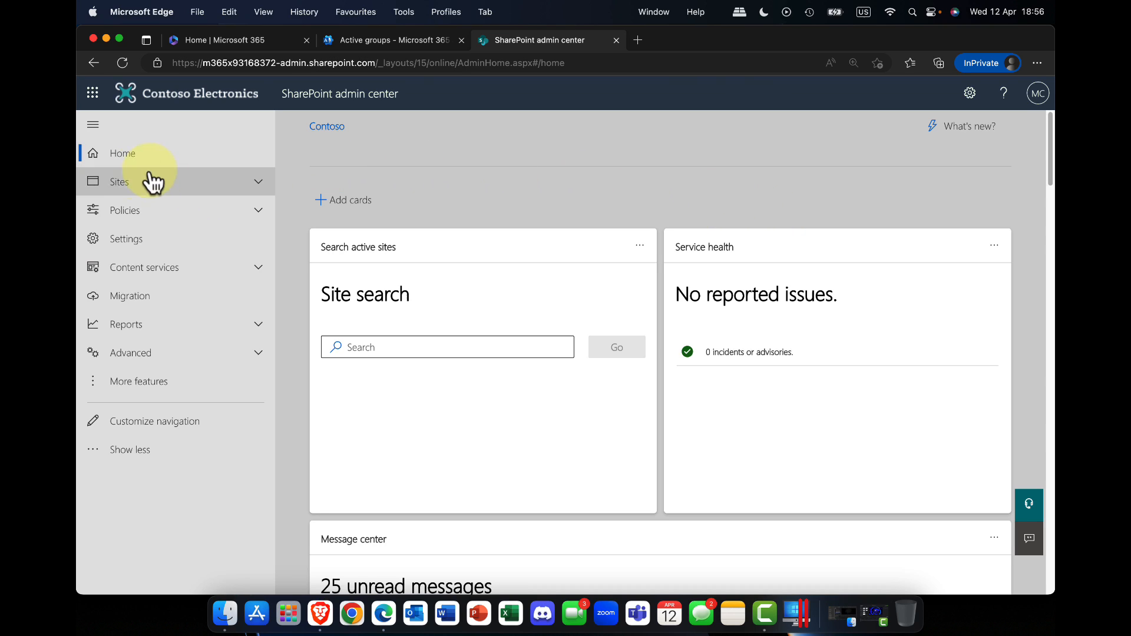
Step: Set the default OneDrive storage limit for users to 5096 GB in the SharePoint settings and save it
{"action": "left_click", "coordinate": [124, 237]}
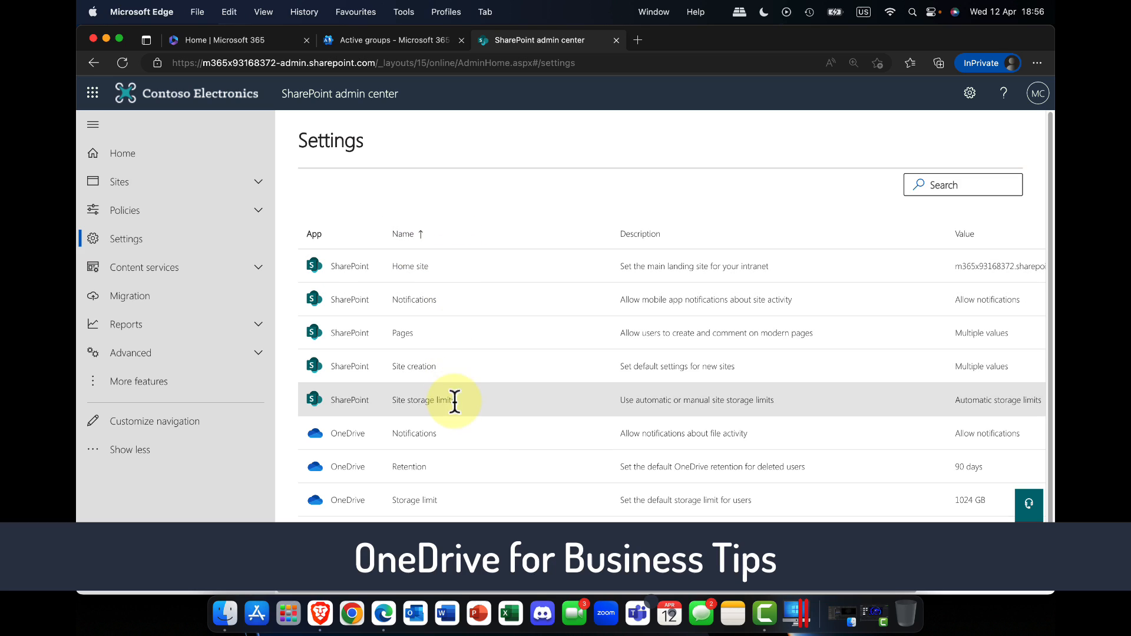
{"action": "left_click", "coordinate": [414, 501]}
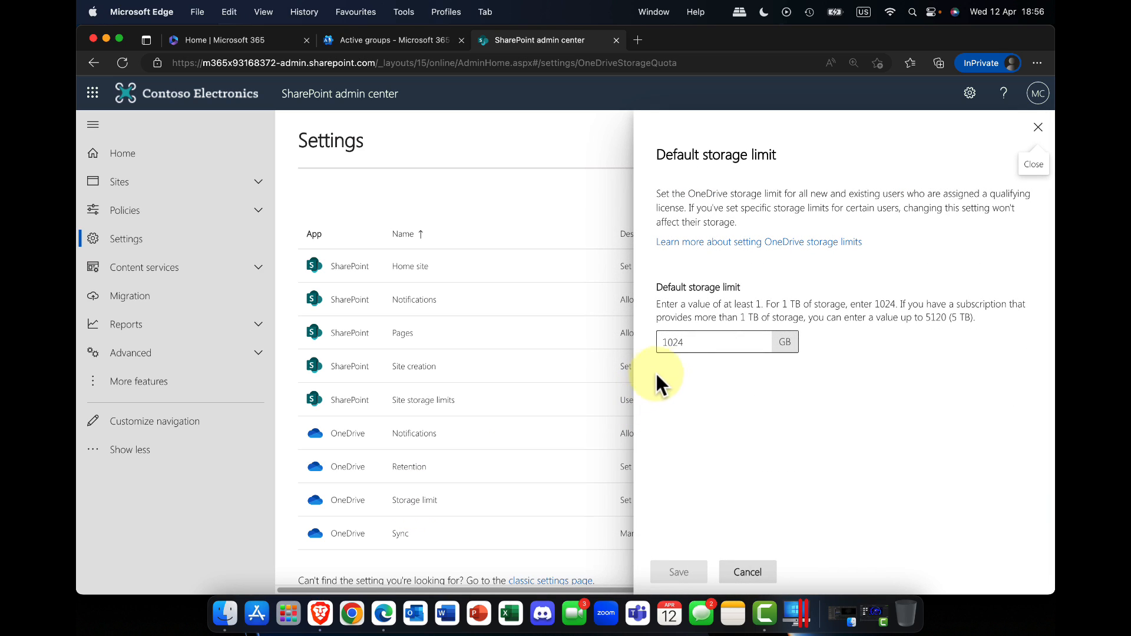
{"action": "left_click_drag", "start_coordinate": [685, 346], "coordinate": [664, 346]}
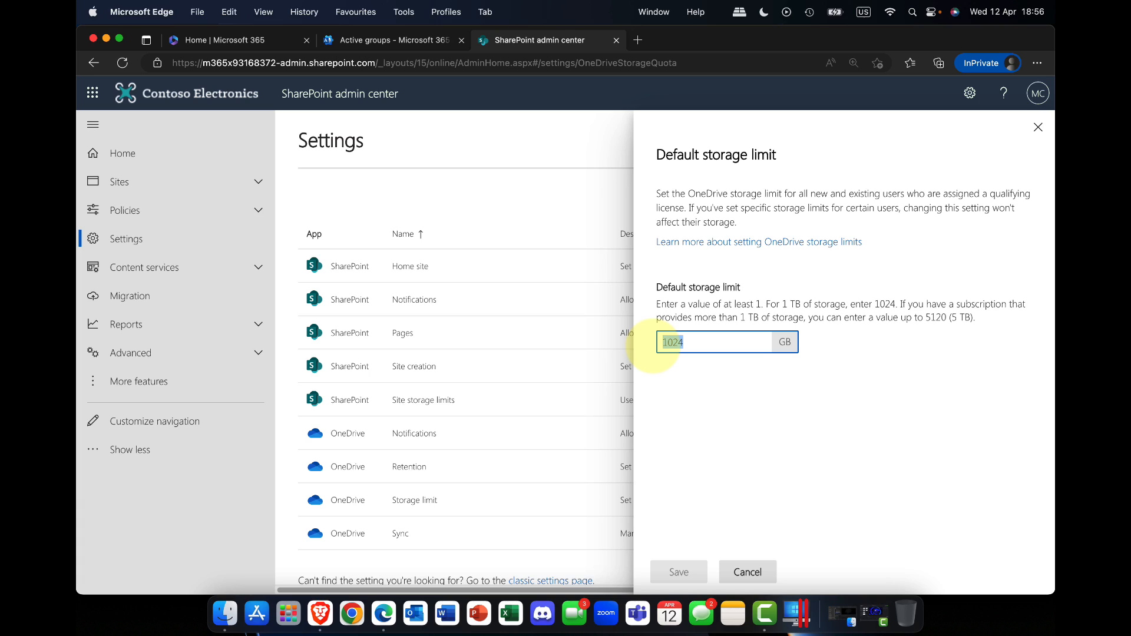
{"action": "type", "text": "5096"}
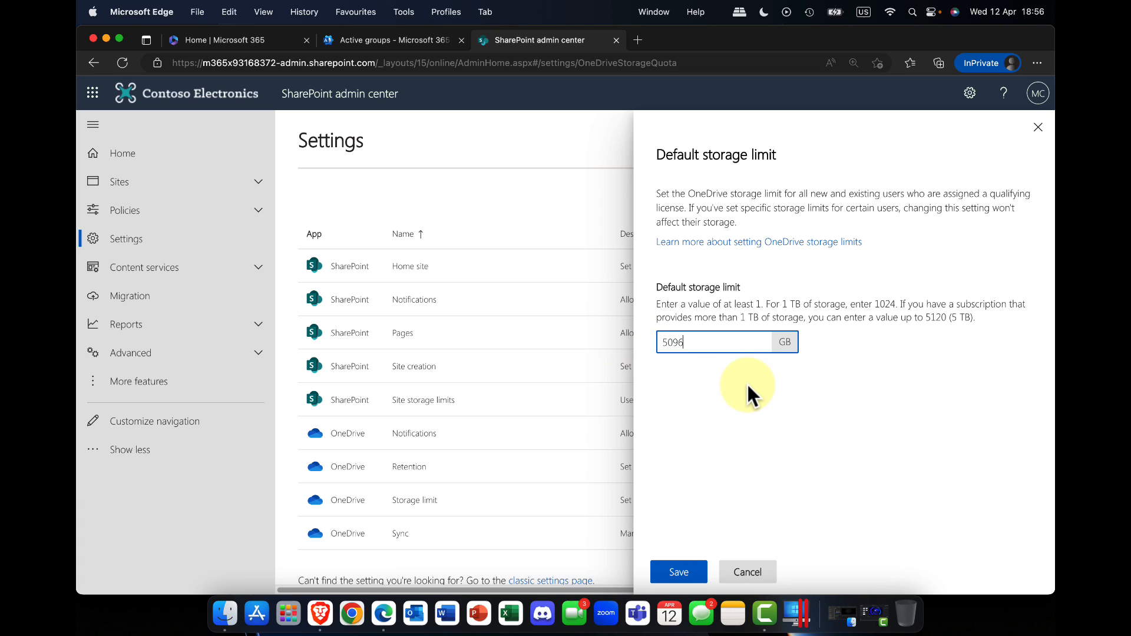
{"action": "left_click", "coordinate": [683, 574]}
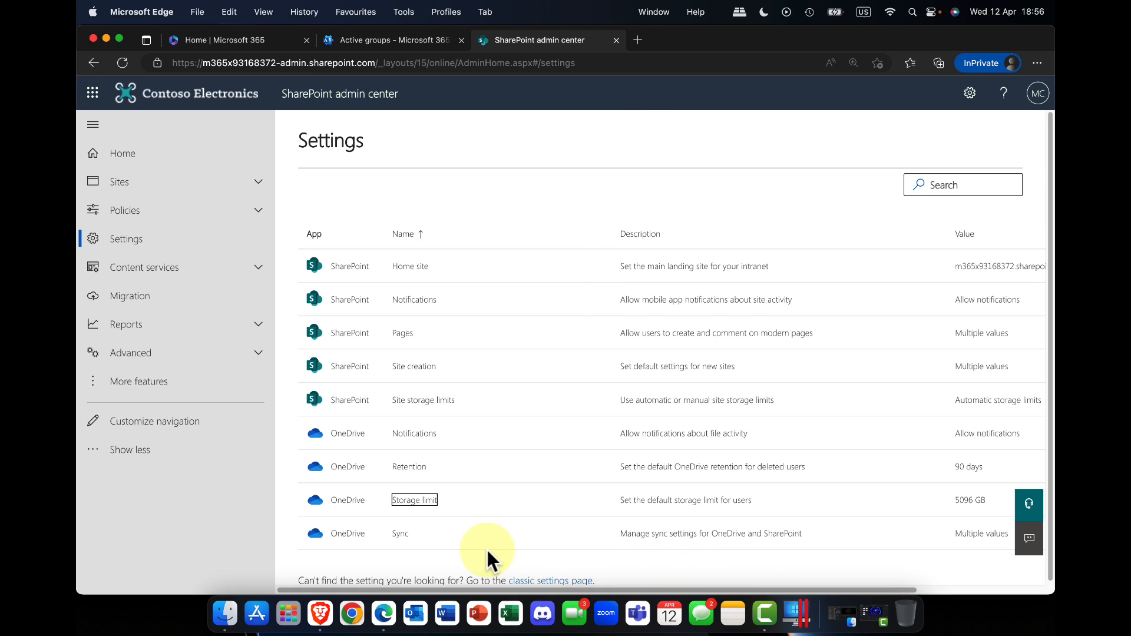
Step: In the OneDrive Sync settings, try showing the Sync button and allowing syncing only on domain-joined computers, and turn the domain restriction back off
{"action": "left_click", "coordinate": [348, 536]}
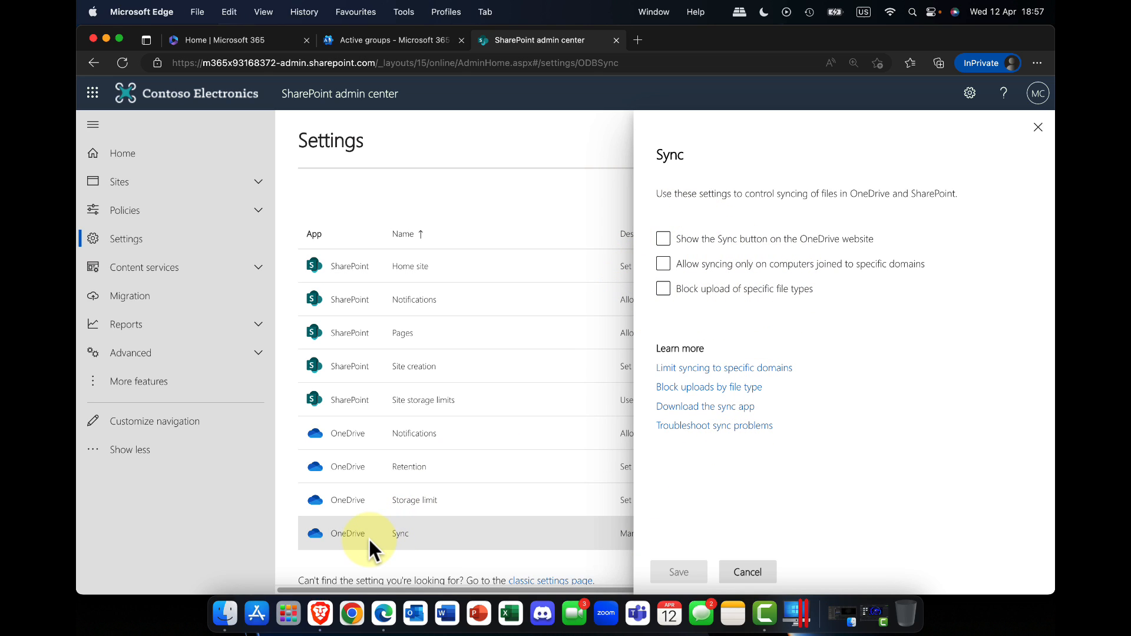
{"action": "left_click", "coordinate": [798, 267]}
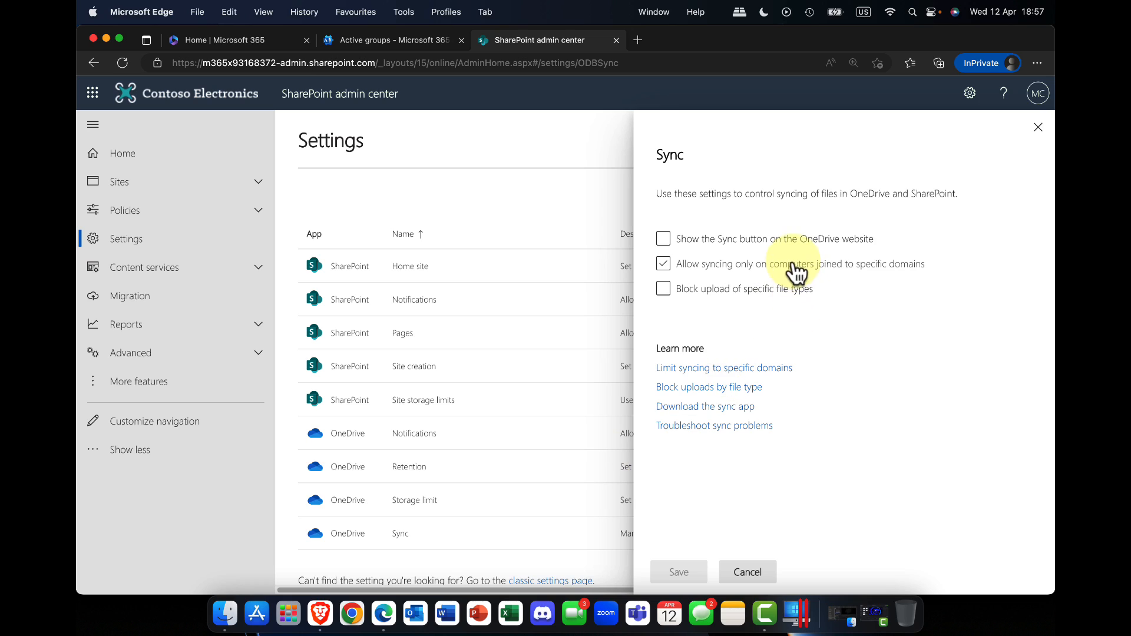
{"action": "left_click", "coordinate": [775, 266]}
{"action": "left_click", "coordinate": [674, 242]}
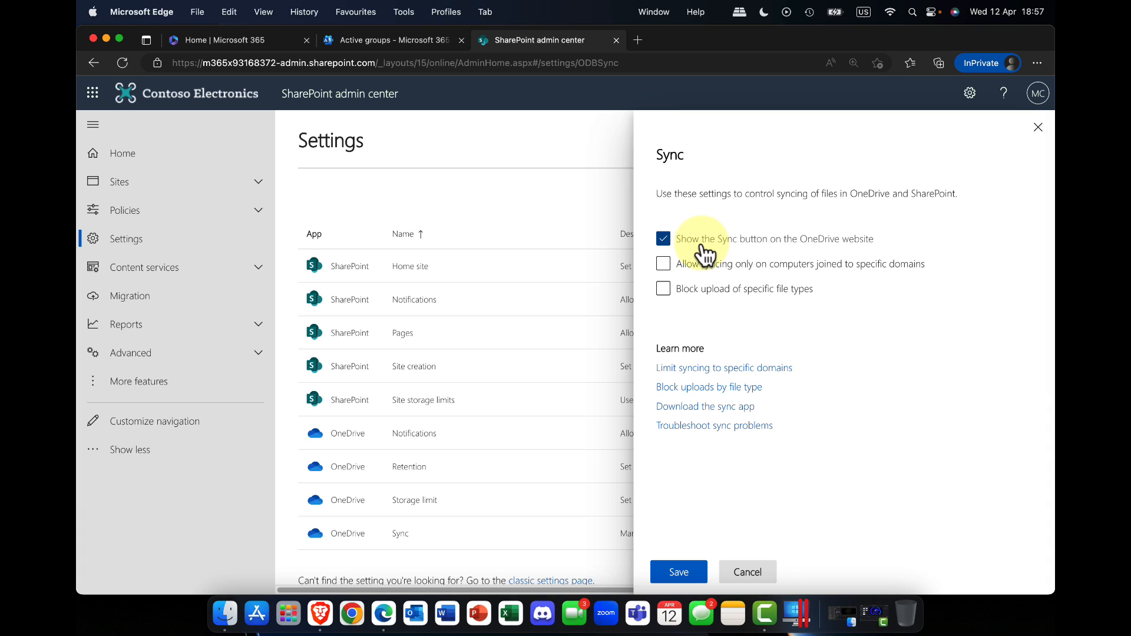
{"action": "left_click", "coordinate": [694, 266]}
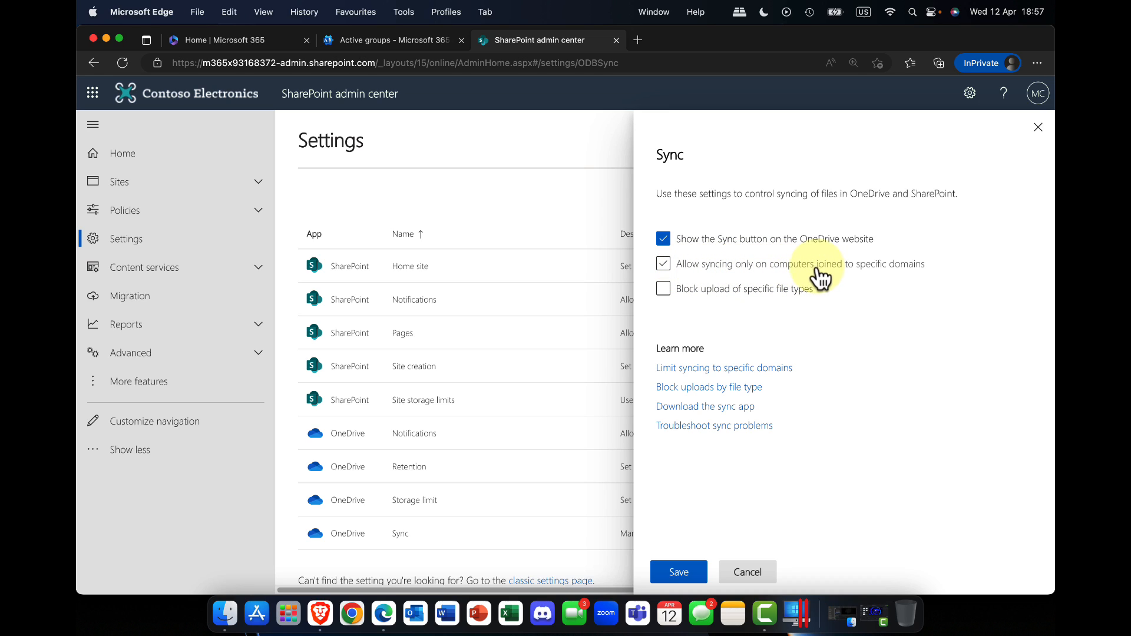
{"action": "left_click", "coordinate": [881, 270]}
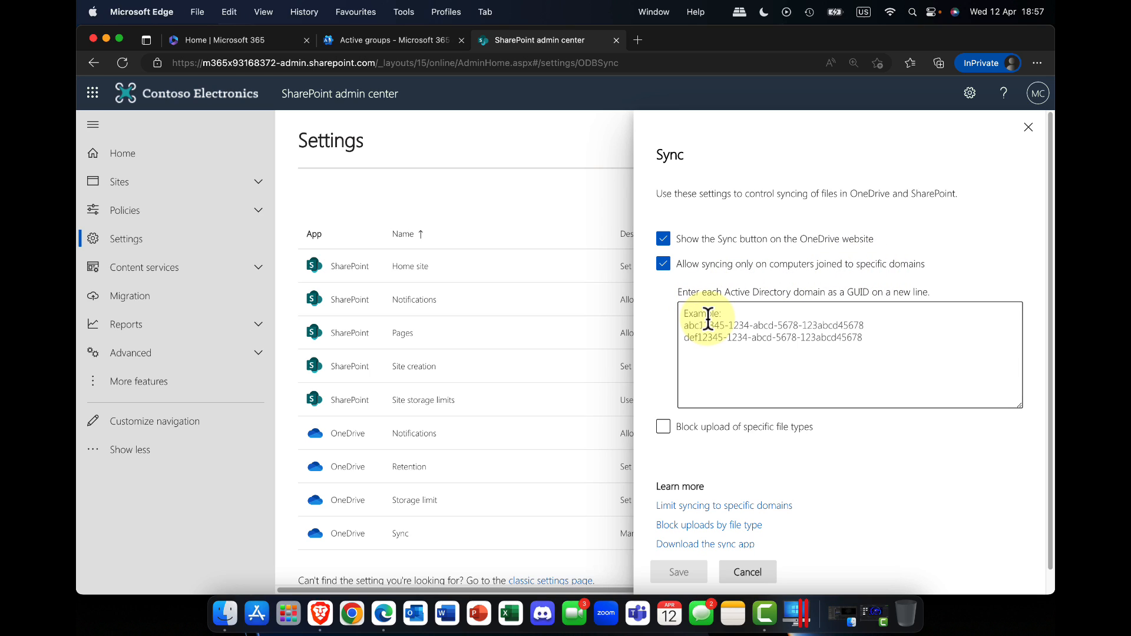
{"action": "left_click", "coordinate": [663, 265]}
{"action": "left_click", "coordinate": [662, 266]}
{"action": "left_click", "coordinate": [662, 266]}
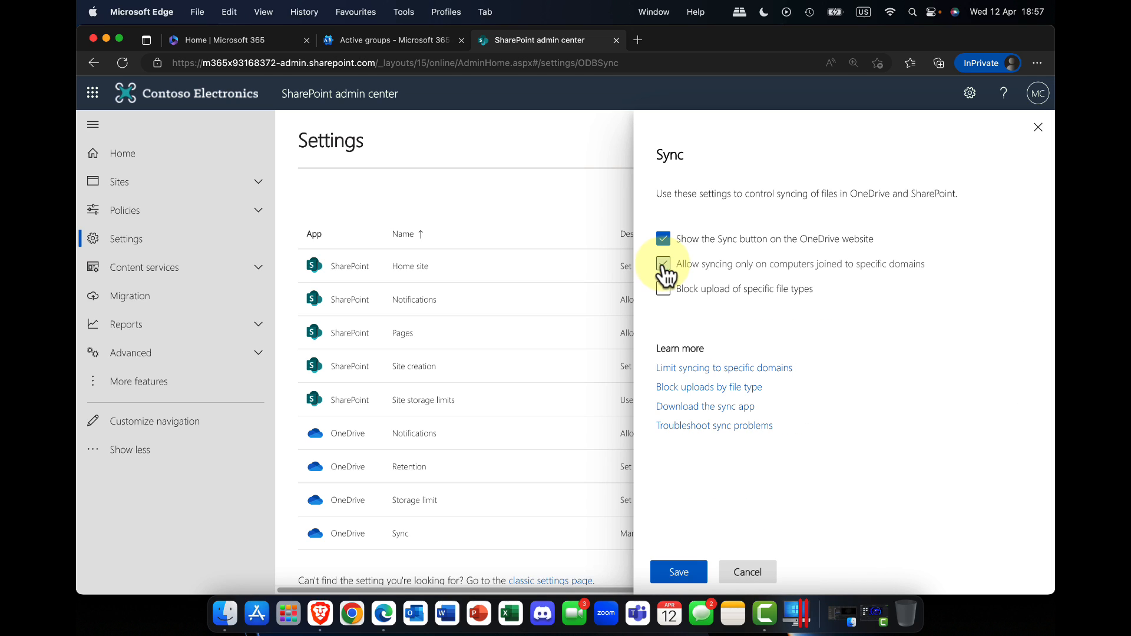
Step: Try blocking upload of specific file types in the Sync settings, turn it back off, and discard the sync changes
{"action": "left_click", "coordinate": [767, 293]}
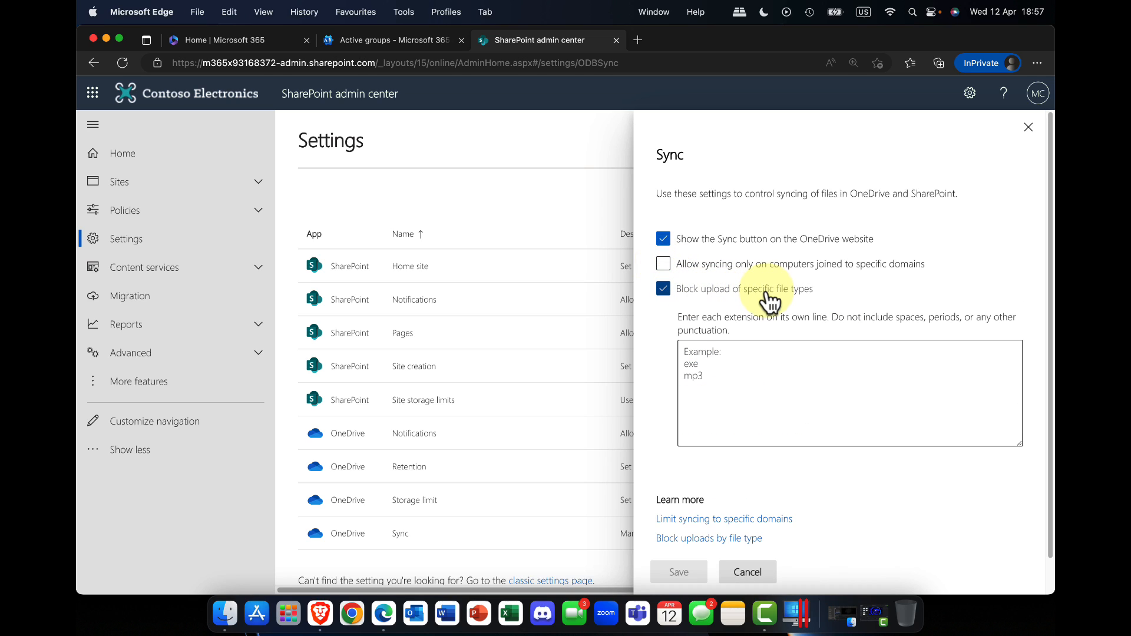
{"action": "left_click", "coordinate": [707, 381]}
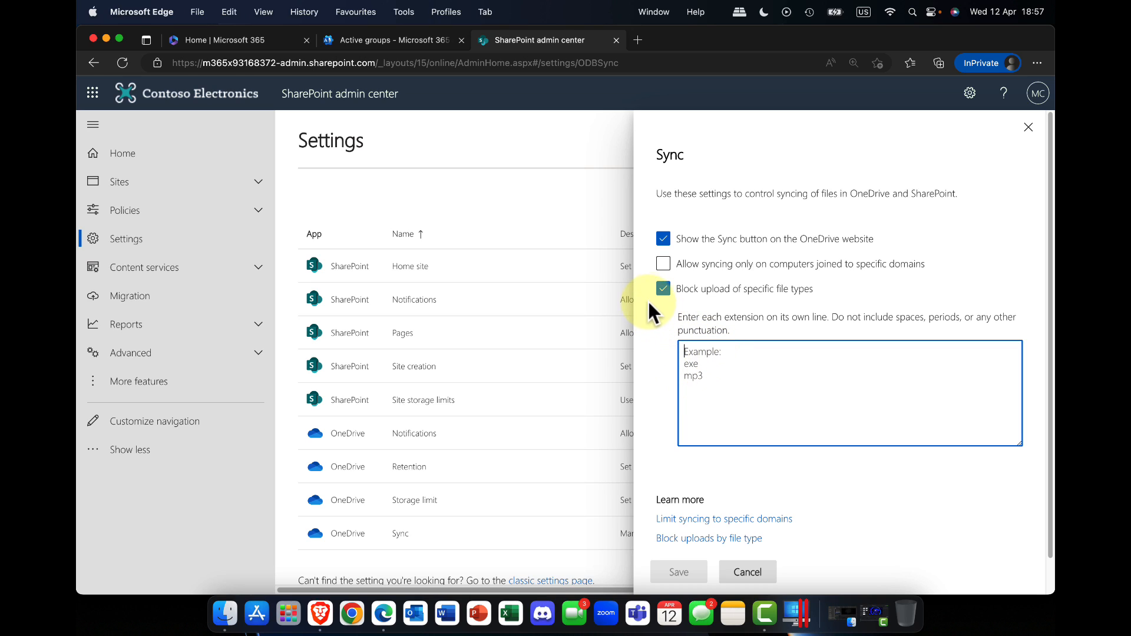
{"action": "left_click", "coordinate": [664, 289]}
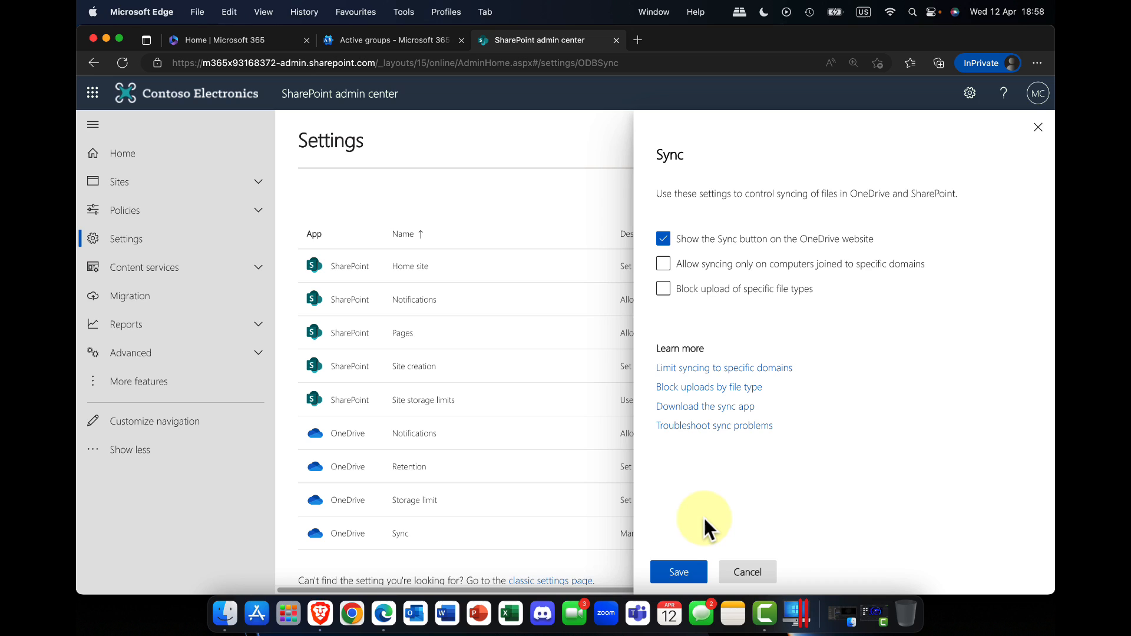
{"action": "left_click", "coordinate": [741, 574]}
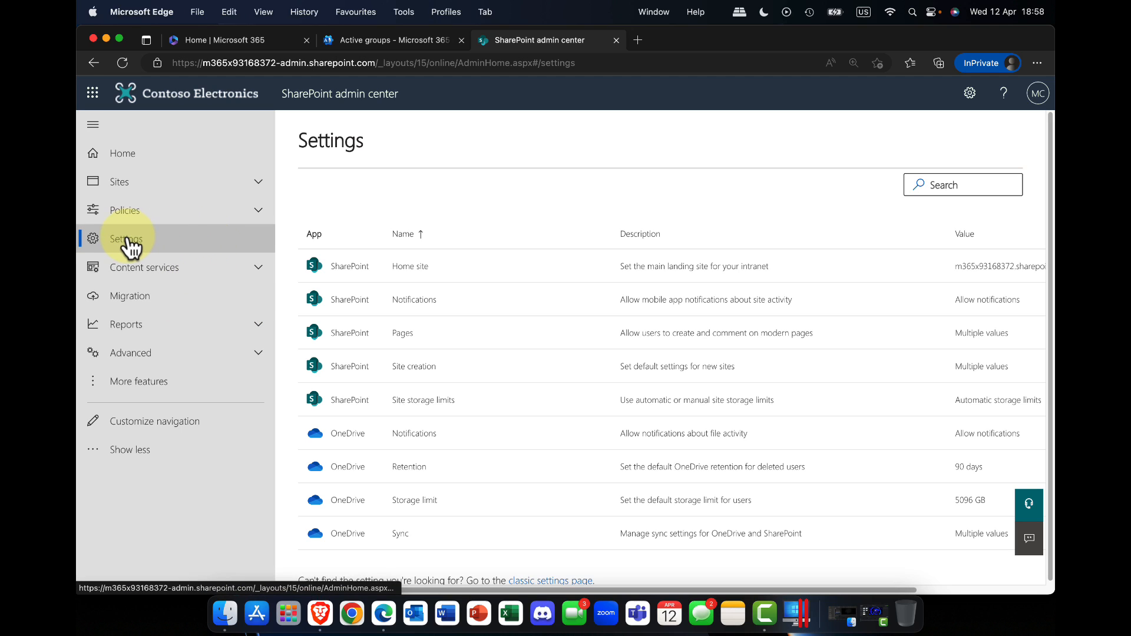
Step: Open the Access control policies, review the access options for unmanaged devices, and close them without saving
{"action": "left_click", "coordinate": [125, 211]}
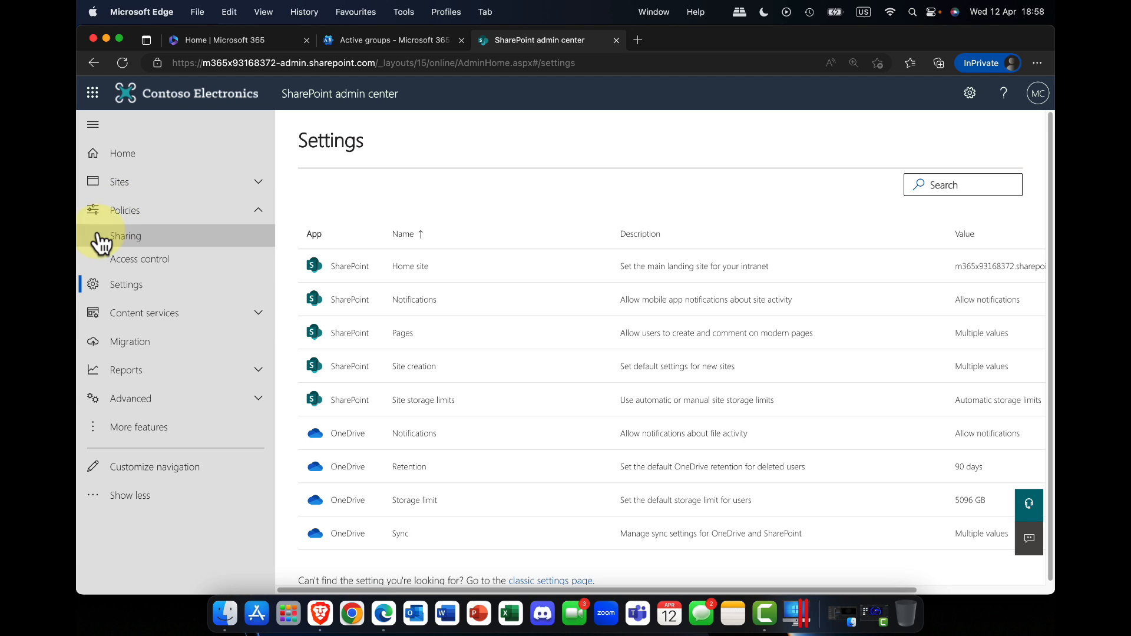
{"action": "left_click", "coordinate": [133, 262]}
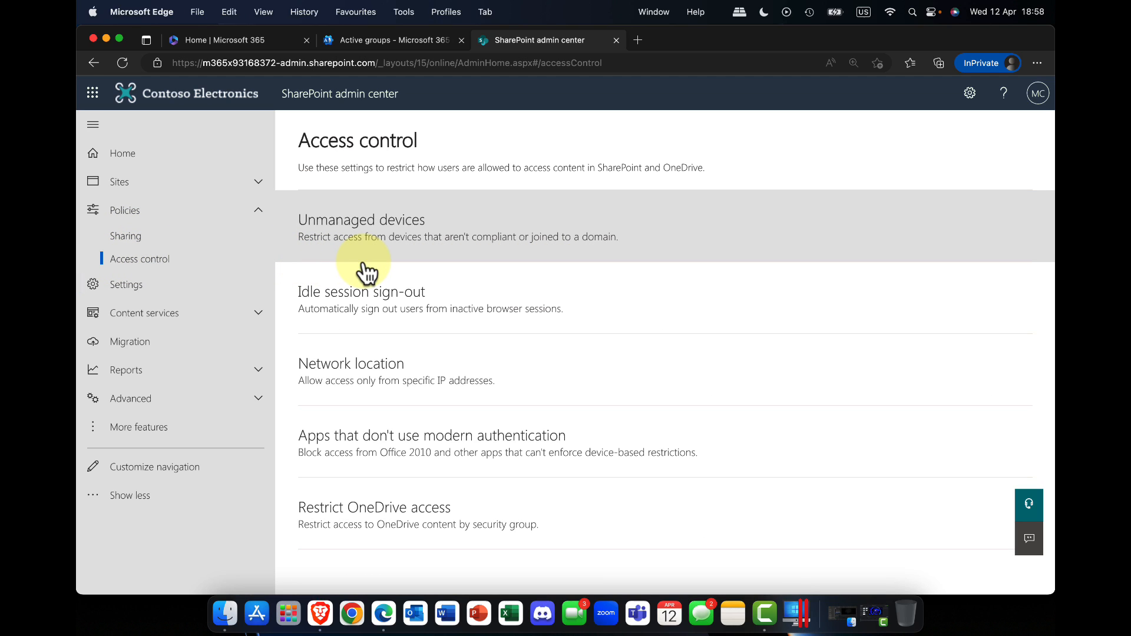
{"action": "left_click", "coordinate": [381, 236]}
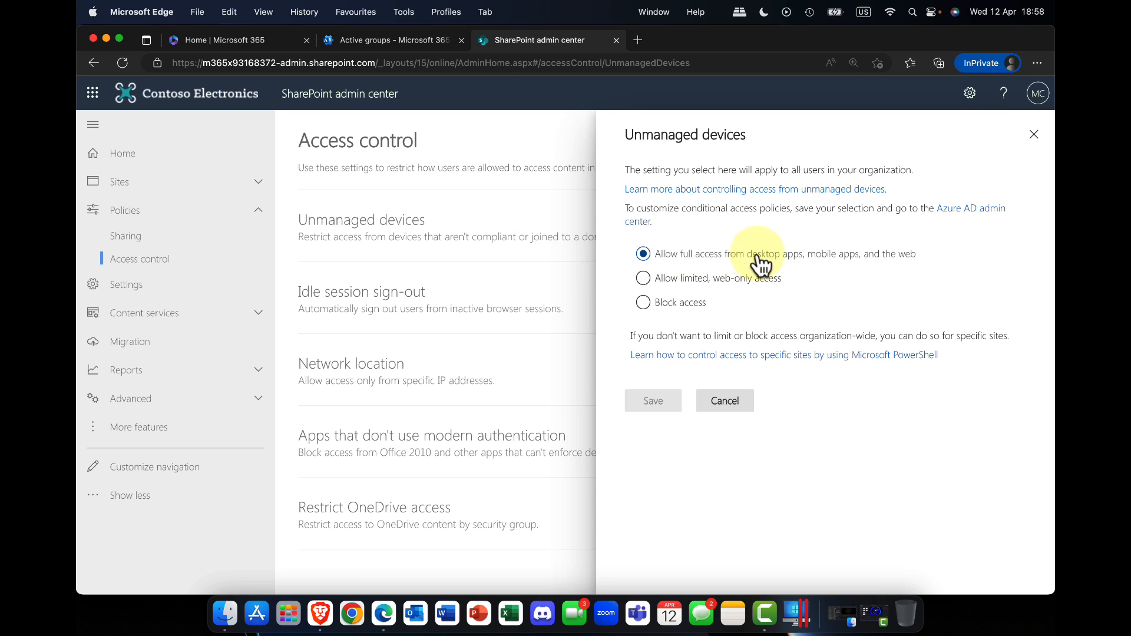
{"action": "left_click", "coordinate": [647, 282]}
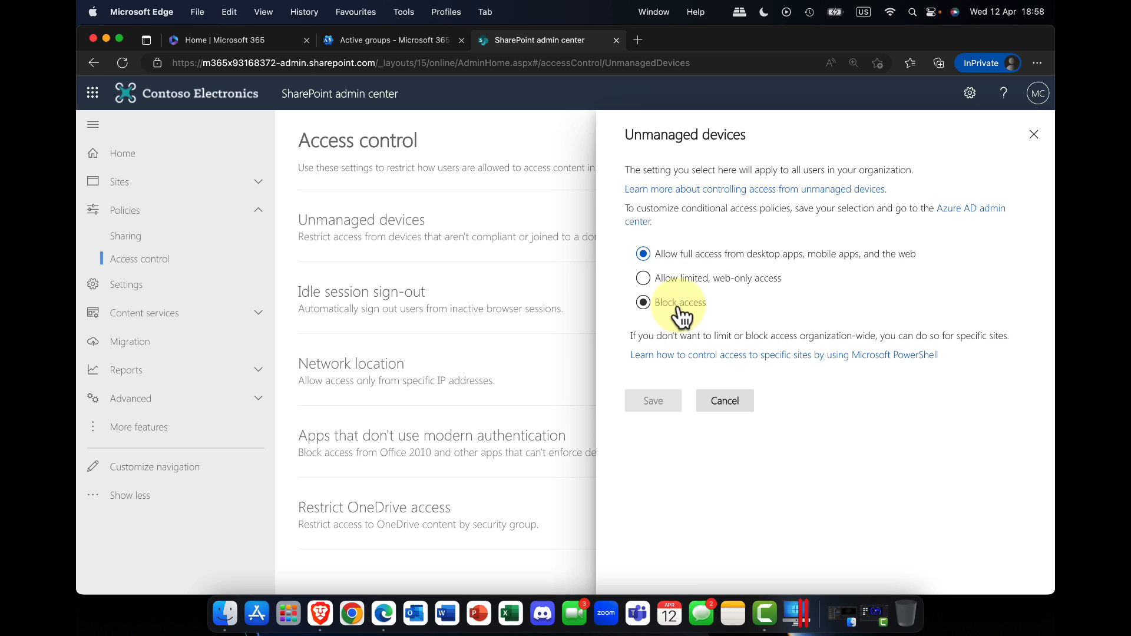
{"action": "left_click", "coordinate": [730, 401]}
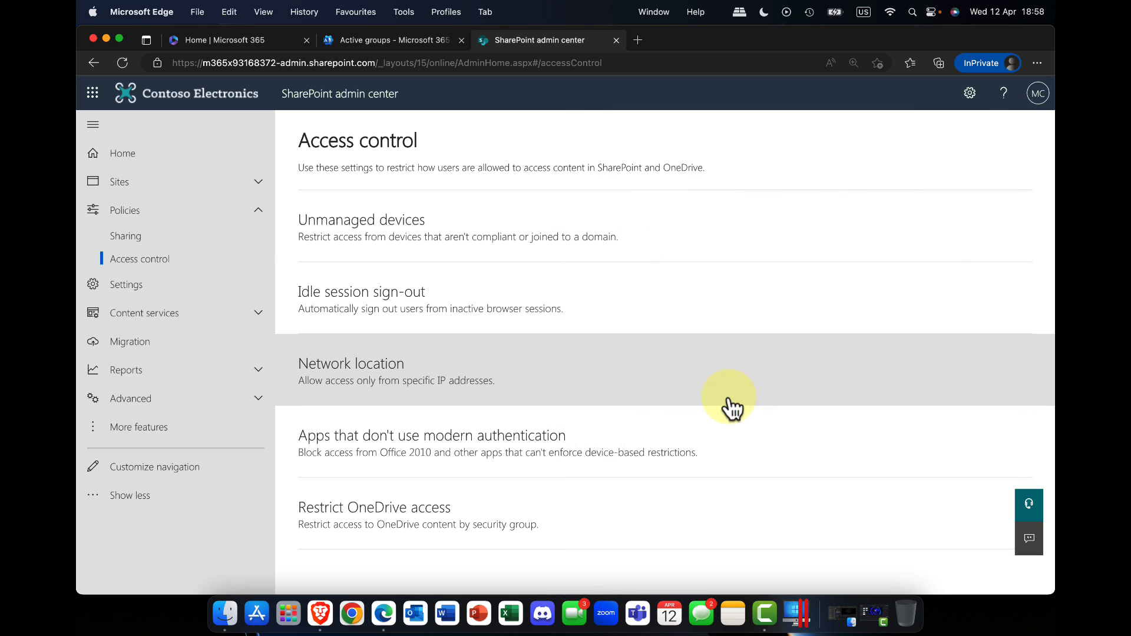
Step: Try turning on automatic sign-out of inactive users under Idle session sign-out, turn it back off, and cancel
{"action": "left_click", "coordinate": [377, 312]}
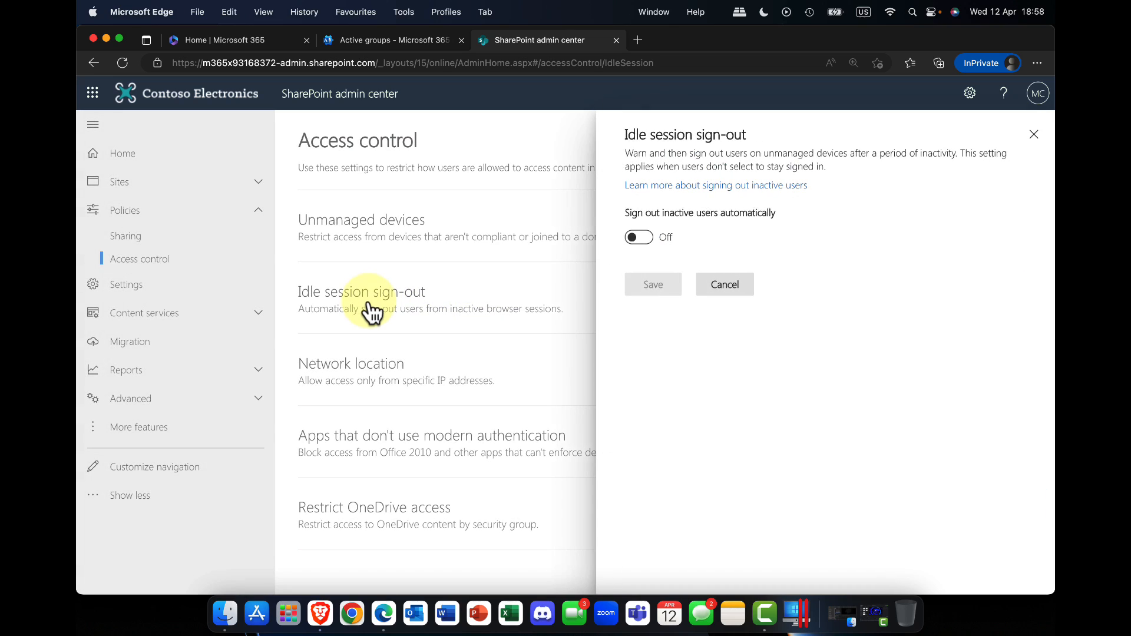
{"action": "left_click", "coordinate": [640, 238]}
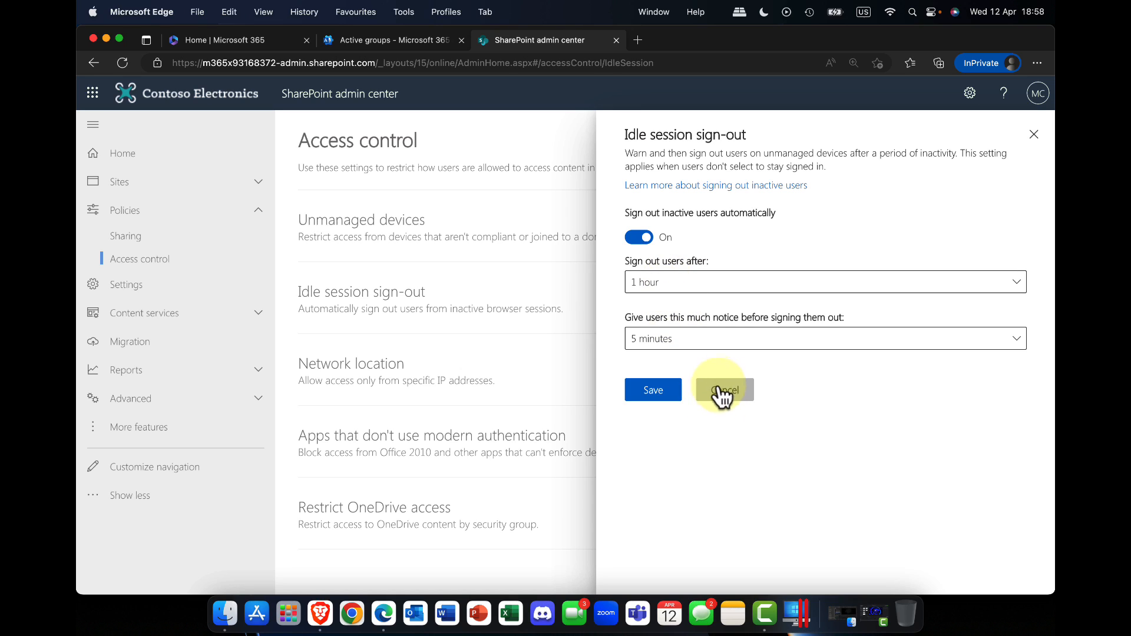
{"action": "left_click", "coordinate": [638, 237]}
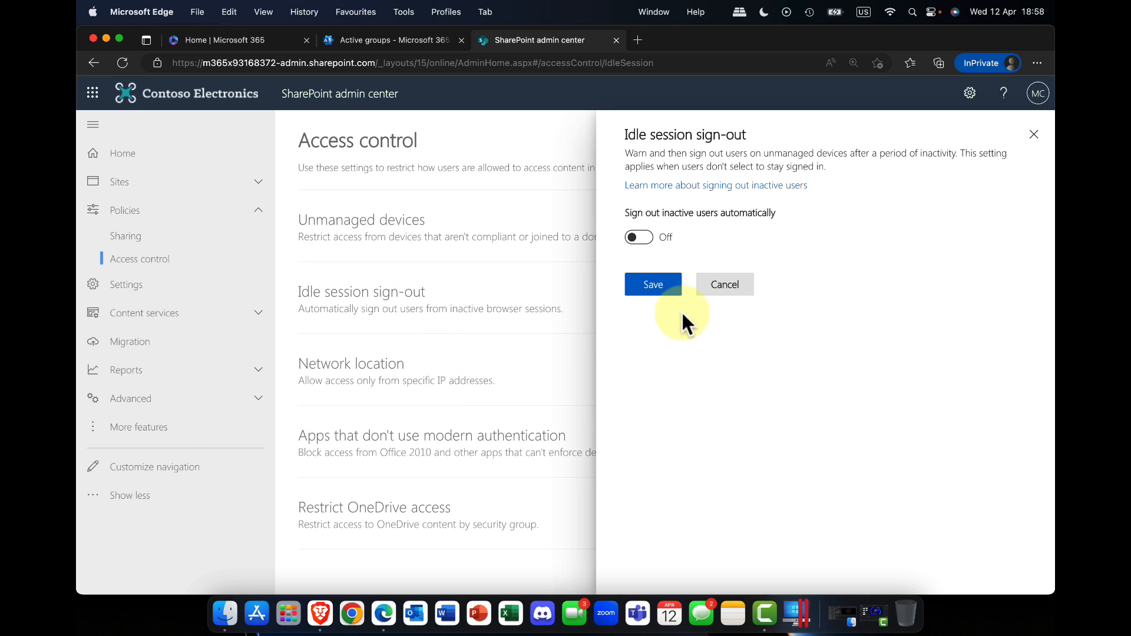
{"action": "left_click", "coordinate": [733, 288]}
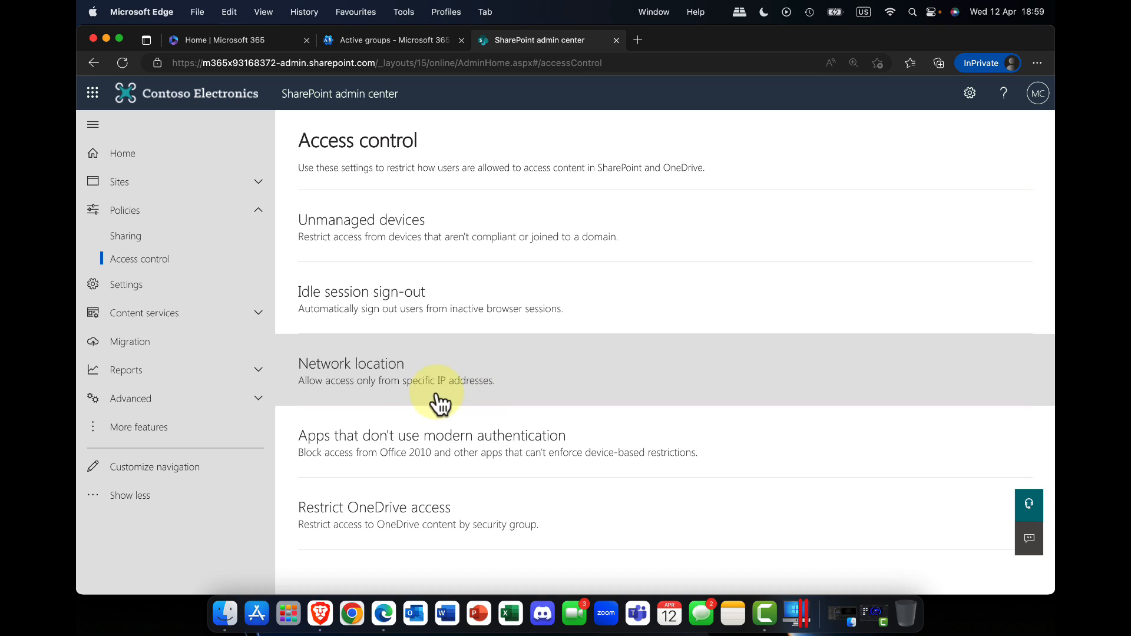
Step: Under Network location, try allowing access only from specific IP address ranges, and turn the restriction back off
{"action": "left_click", "coordinate": [394, 386]}
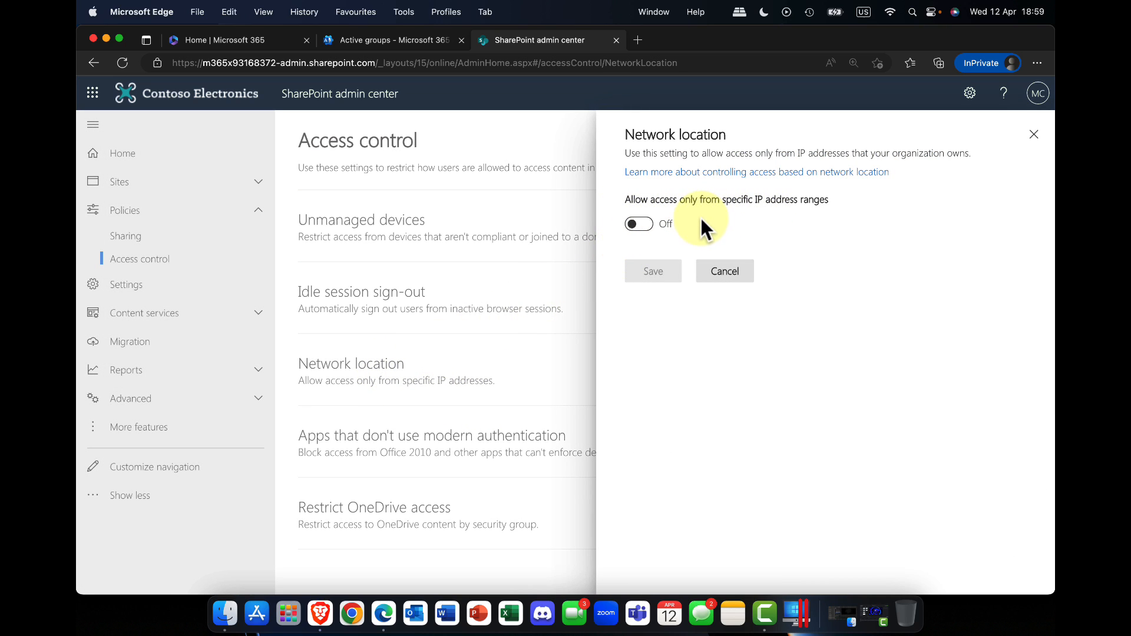
{"action": "left_click", "coordinate": [653, 225]}
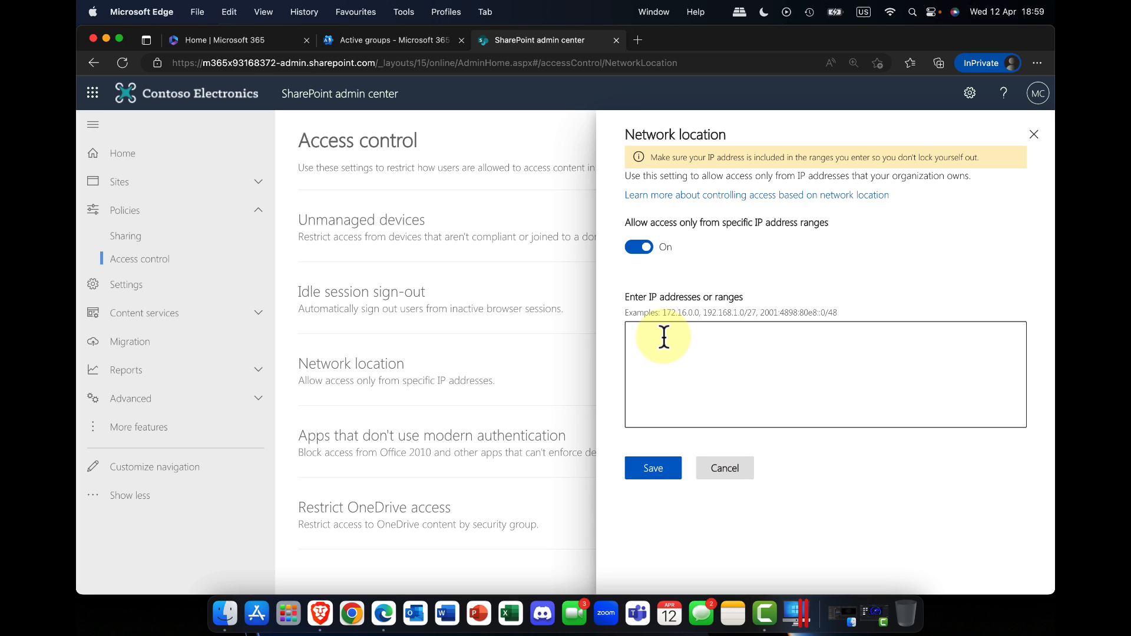
{"action": "left_click", "coordinate": [639, 248]}
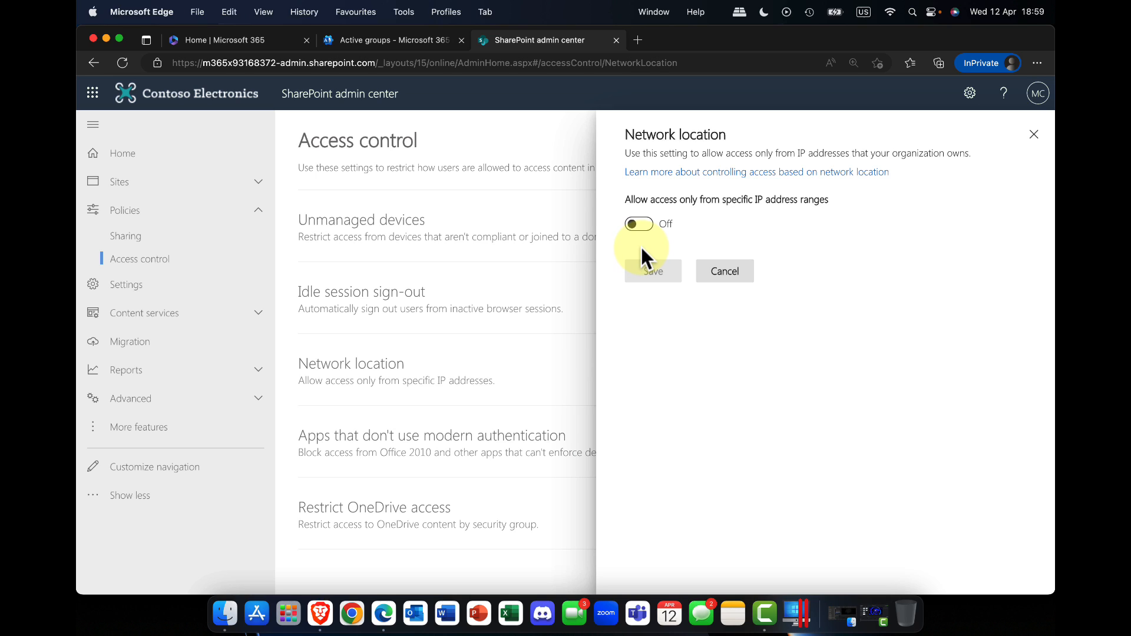
Step: Close Network location unsaved, and try Allow access for apps that don't use modern authentication, switching back to Block access and cancelling
{"action": "left_click", "coordinate": [713, 278]}
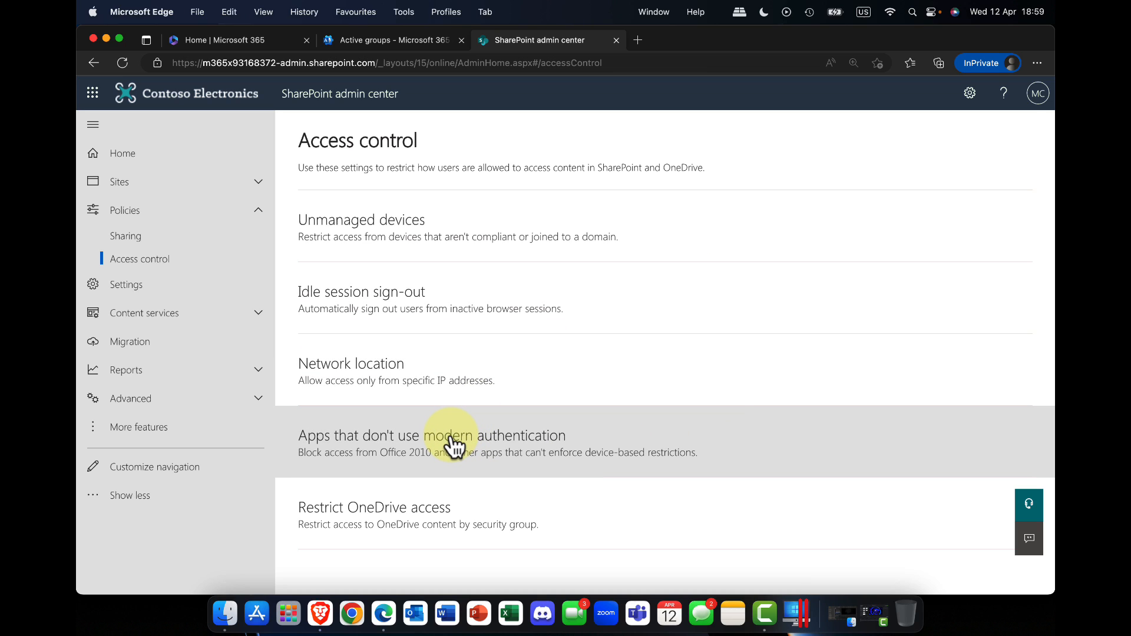
{"action": "left_click", "coordinate": [450, 446]}
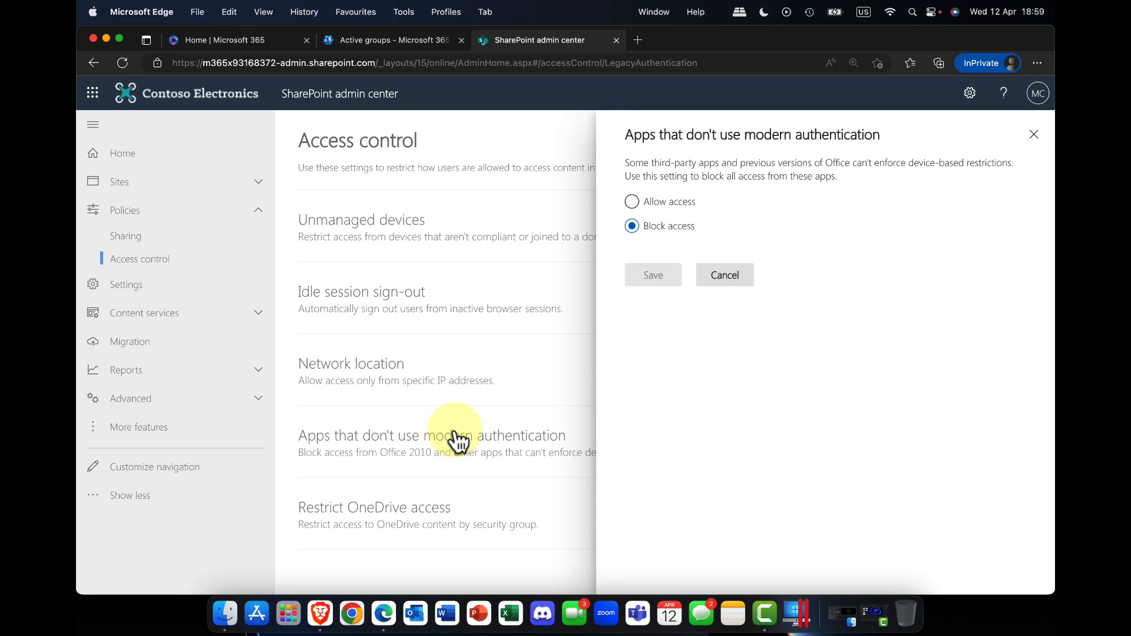
{"action": "left_click", "coordinate": [655, 216]}
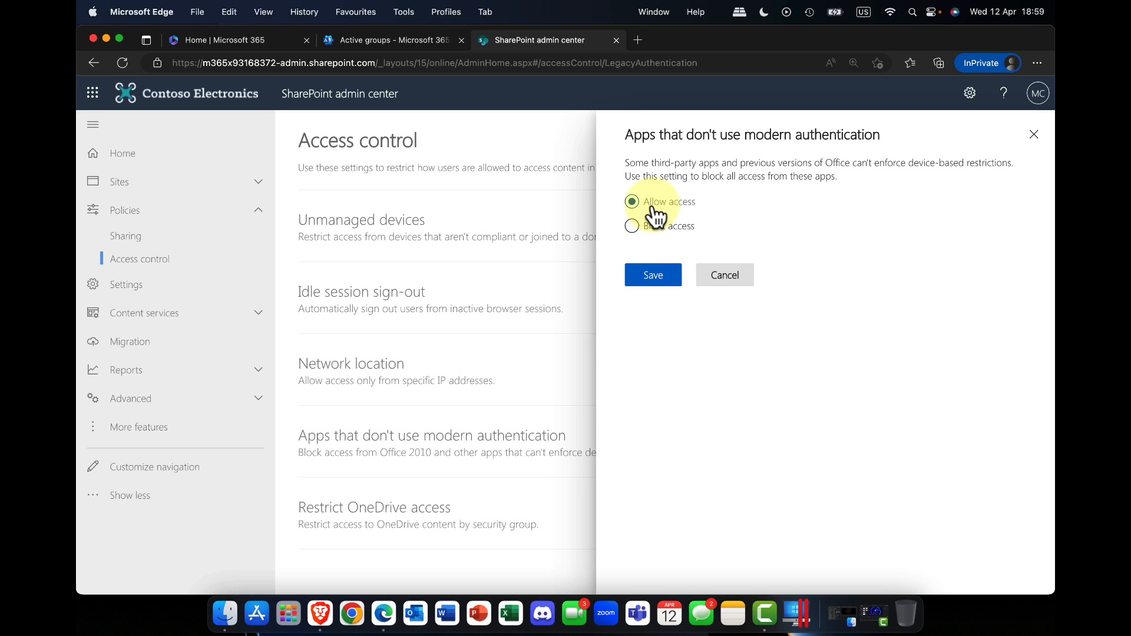
{"action": "left_click", "coordinate": [655, 227]}
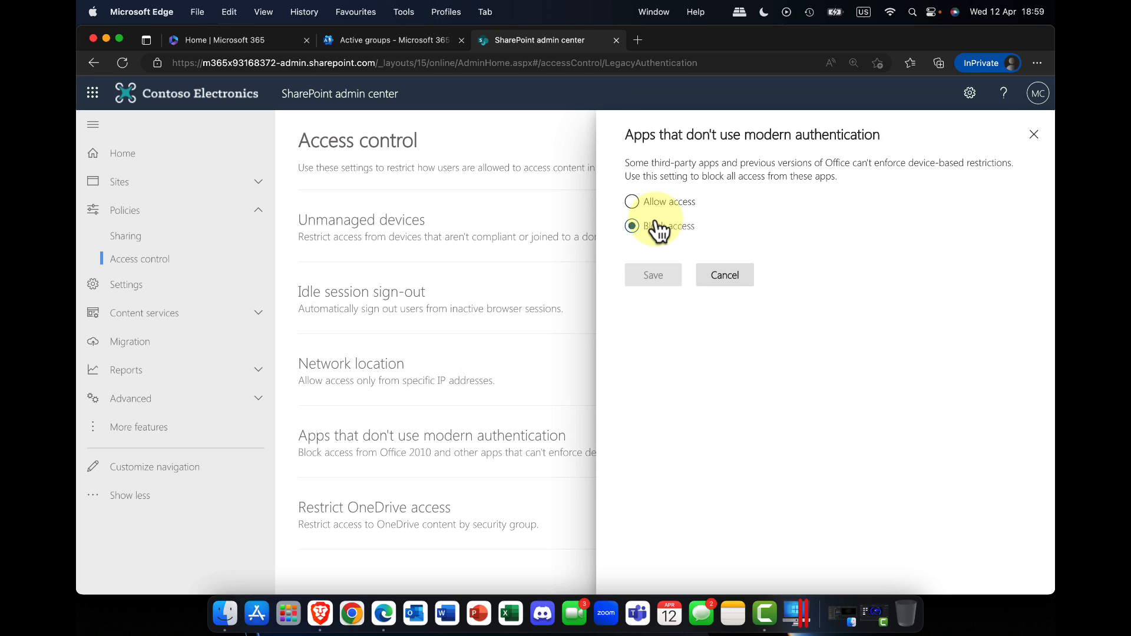
{"action": "left_click", "coordinate": [655, 202]}
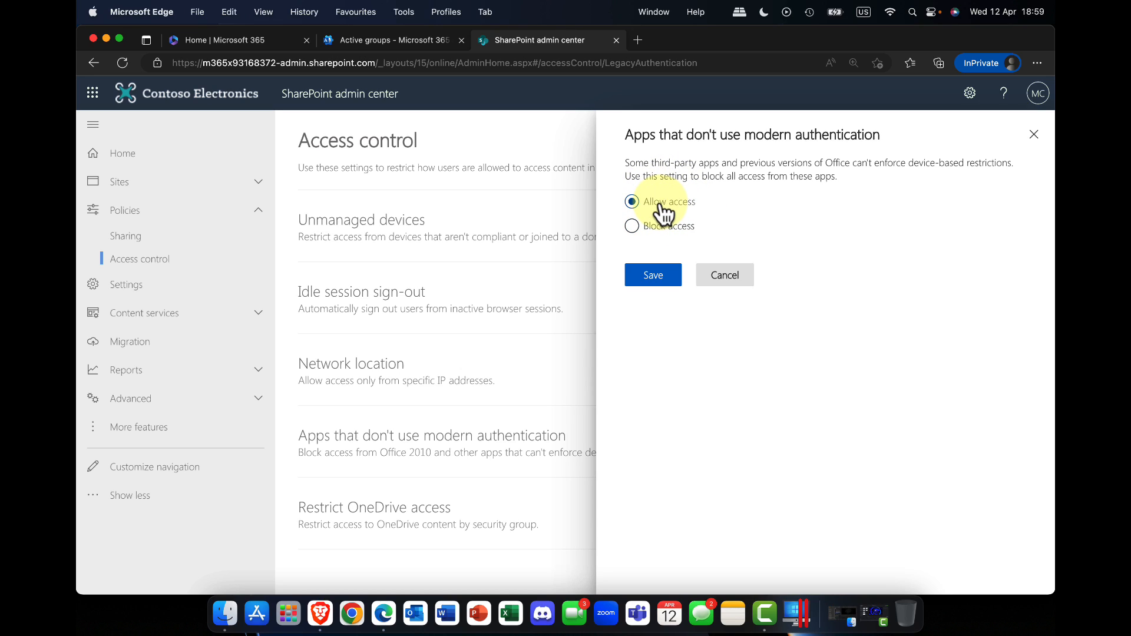
{"action": "left_click", "coordinate": [662, 229]}
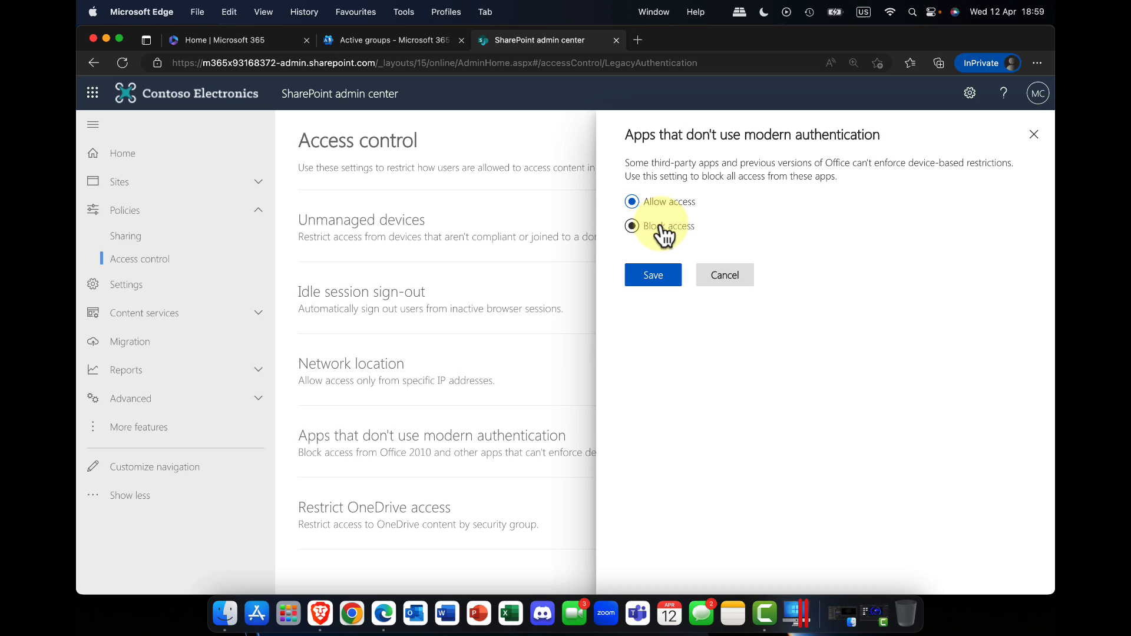
{"action": "left_click", "coordinate": [721, 277]}
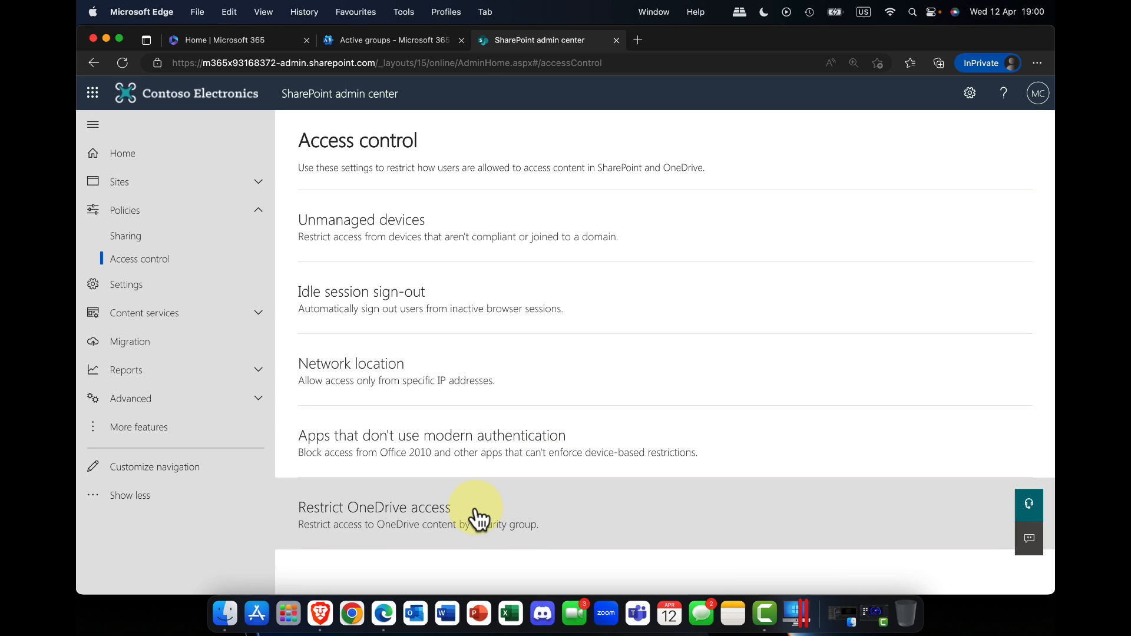
Step: Try restricting OneDrive access to only users in specified security groups, clear the restriction again, and cancel
{"action": "left_click", "coordinate": [351, 522]}
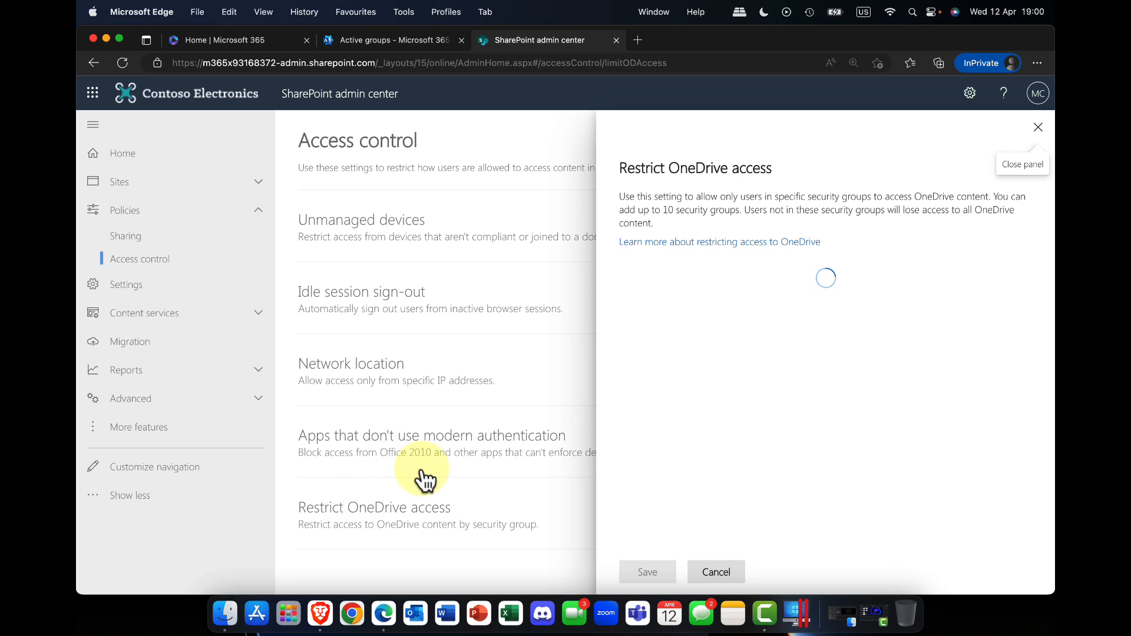
{"action": "left_click", "coordinate": [735, 283]}
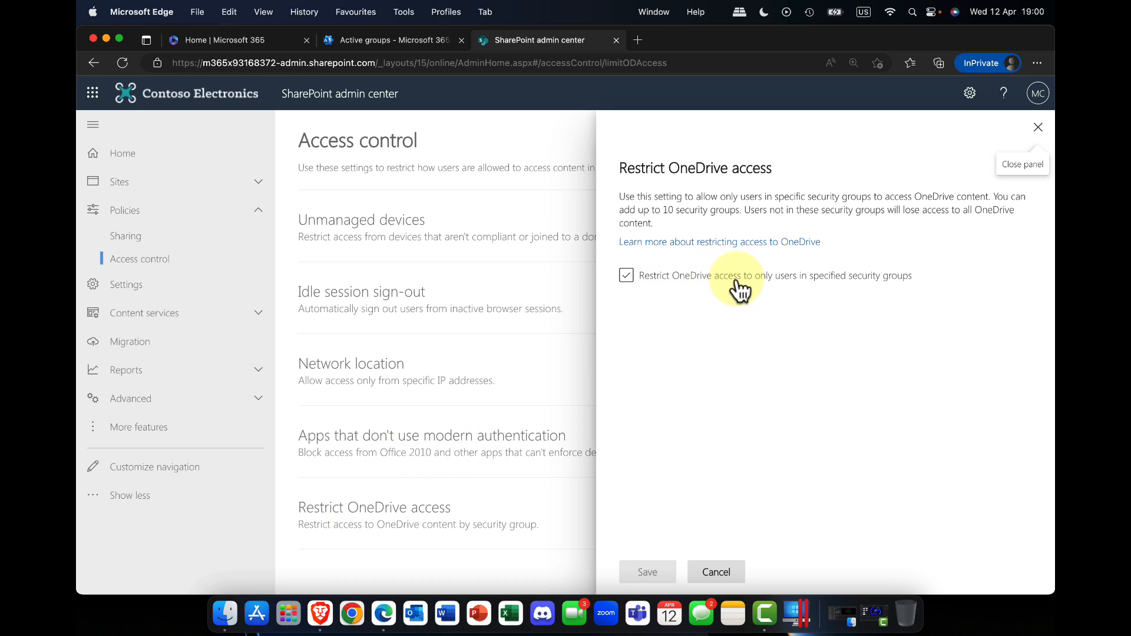
{"action": "left_click", "coordinate": [713, 283]}
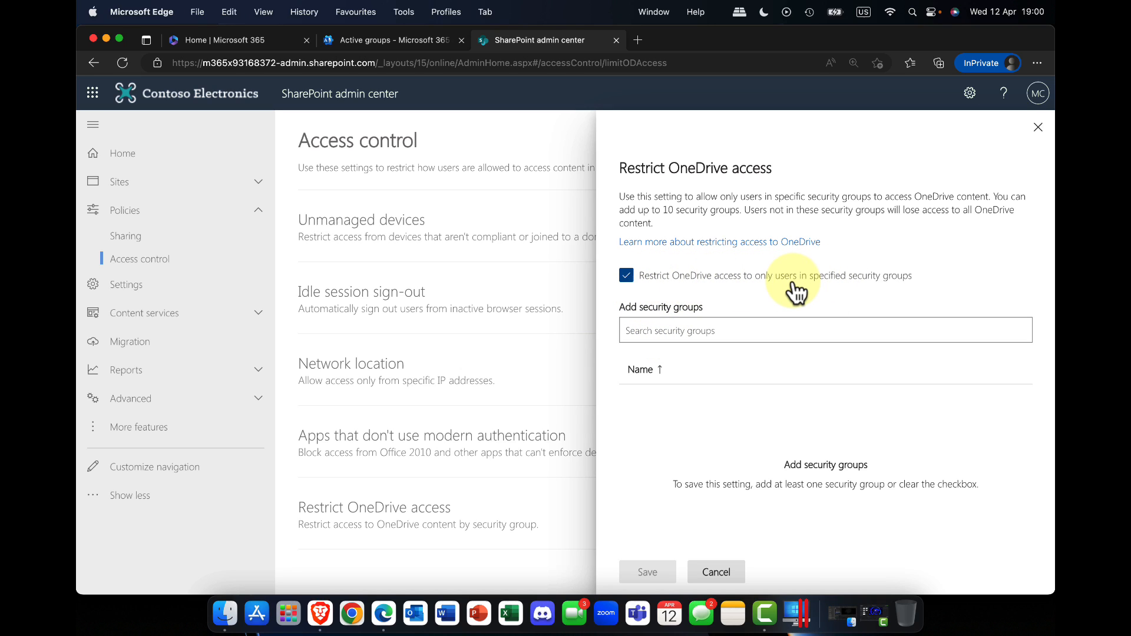
{"action": "left_click", "coordinate": [849, 289]}
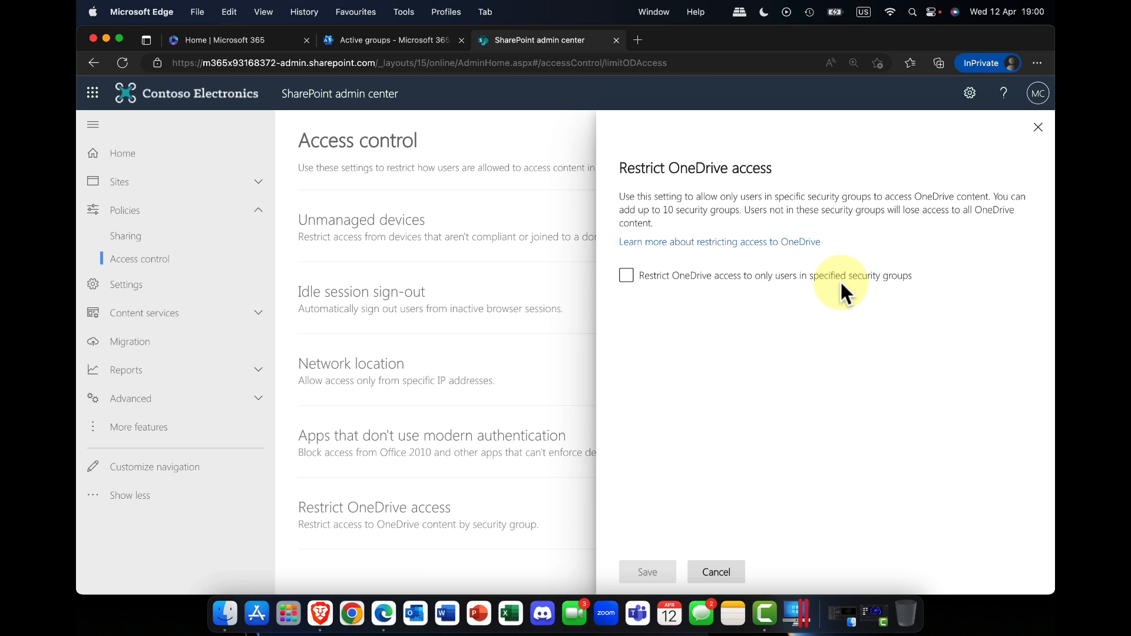
{"action": "left_click", "coordinate": [726, 569]}
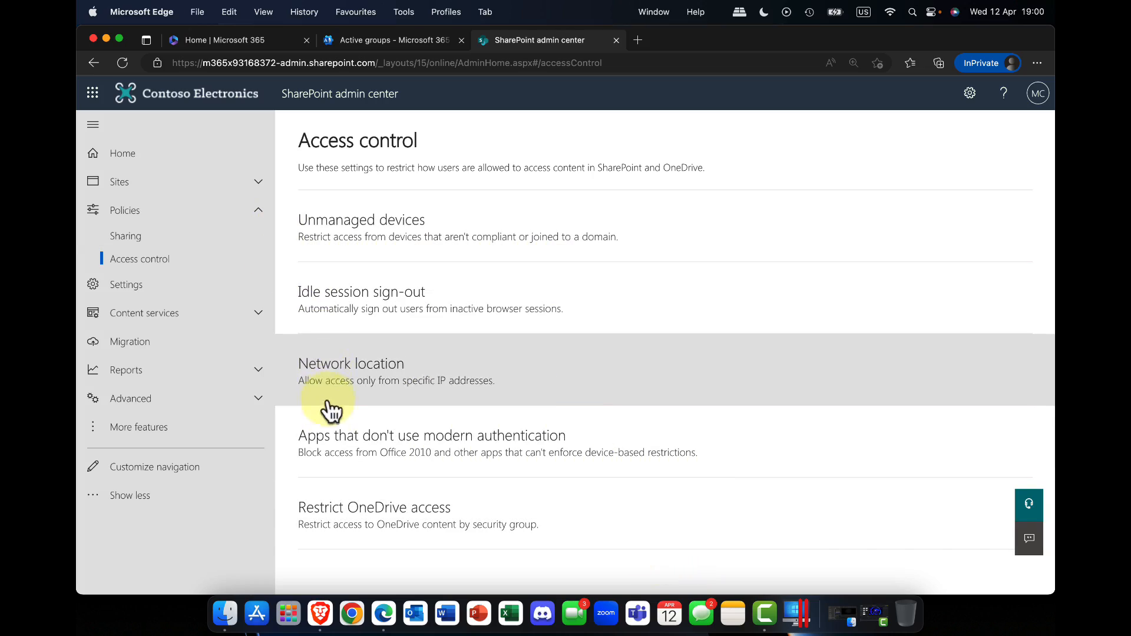